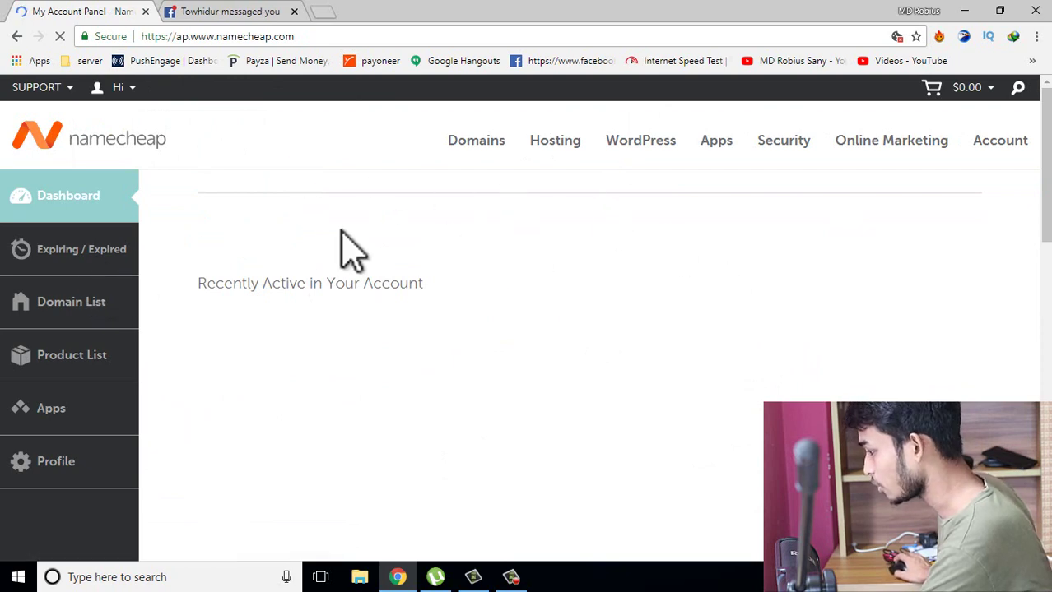
Step: Open the Domain List from the dashboard, scan the registered domains, then open a new tab
scroll(482, 308, down, 1)
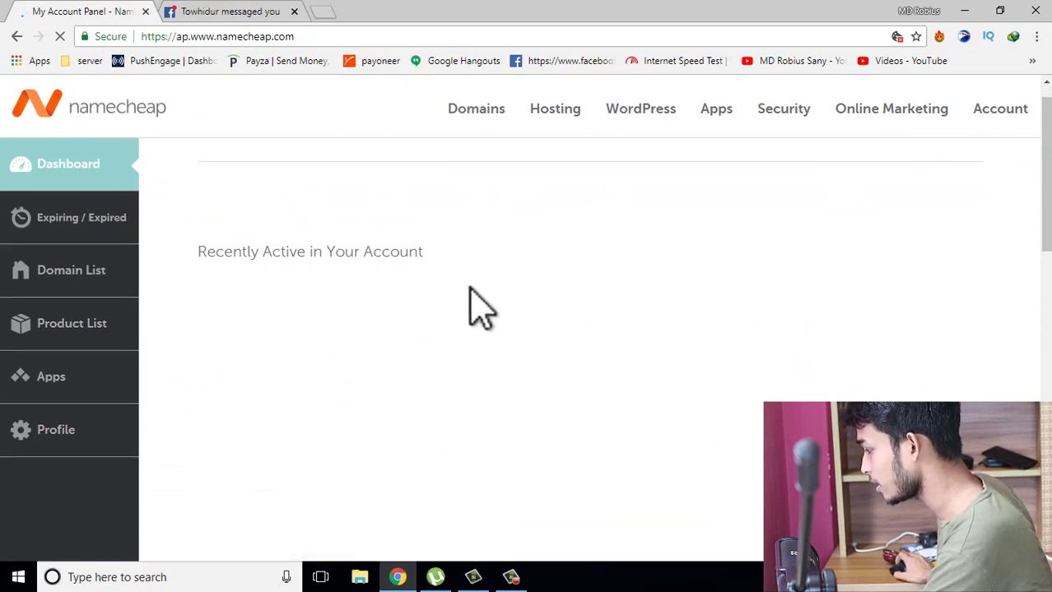
scroll(481, 309, up, 1)
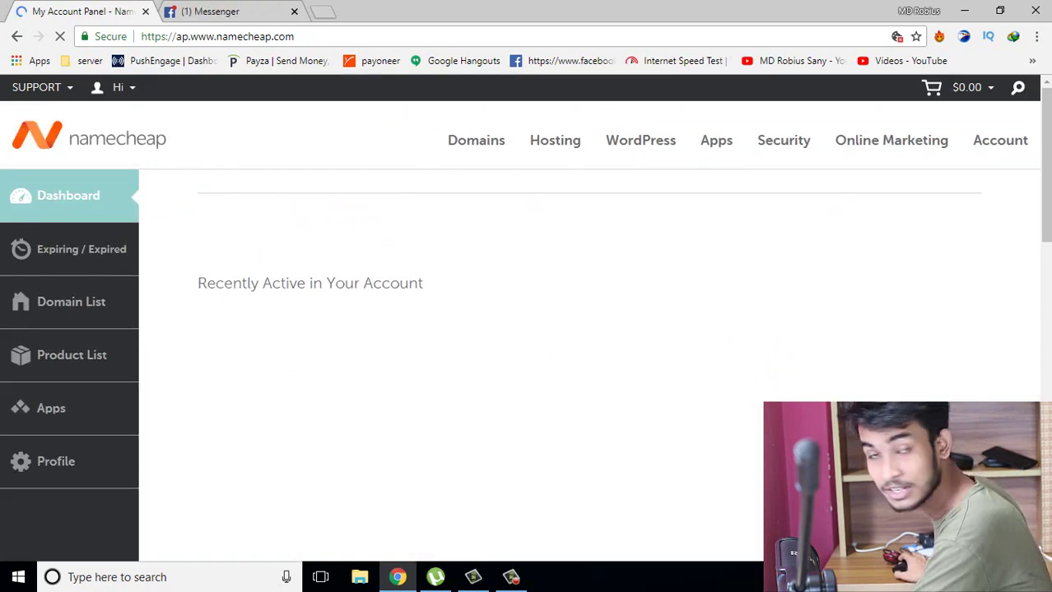
click(82, 321)
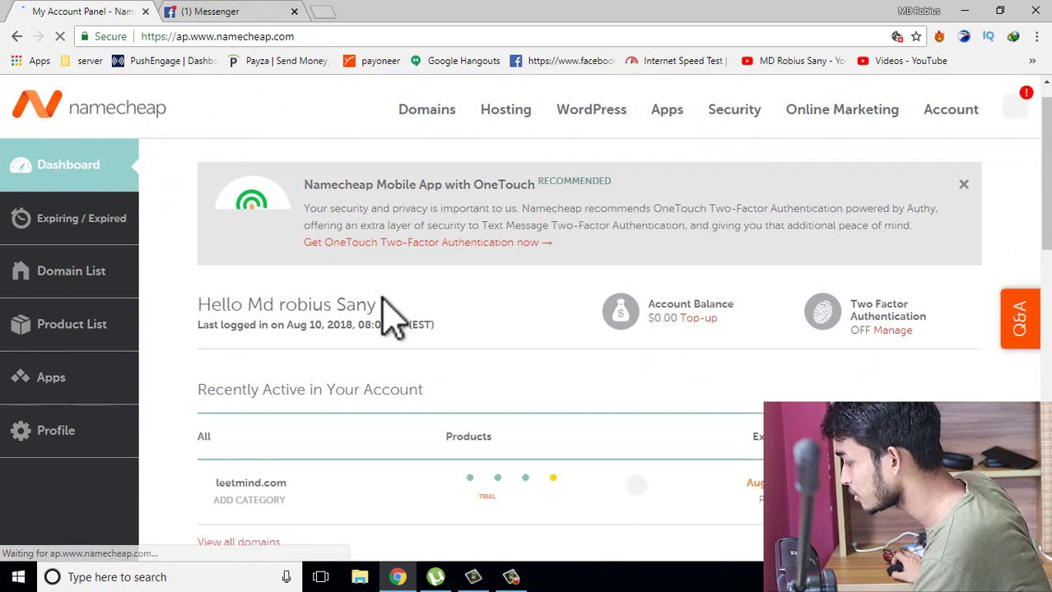
scroll(393, 317, down, 1)
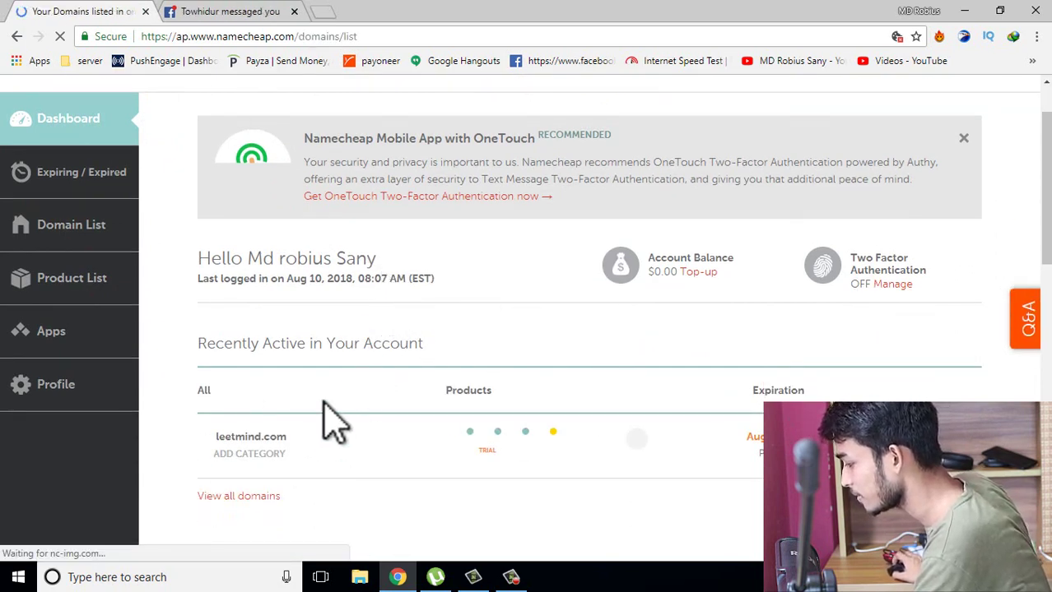
scroll(321, 363, up, 3)
scroll(345, 346, down, 2)
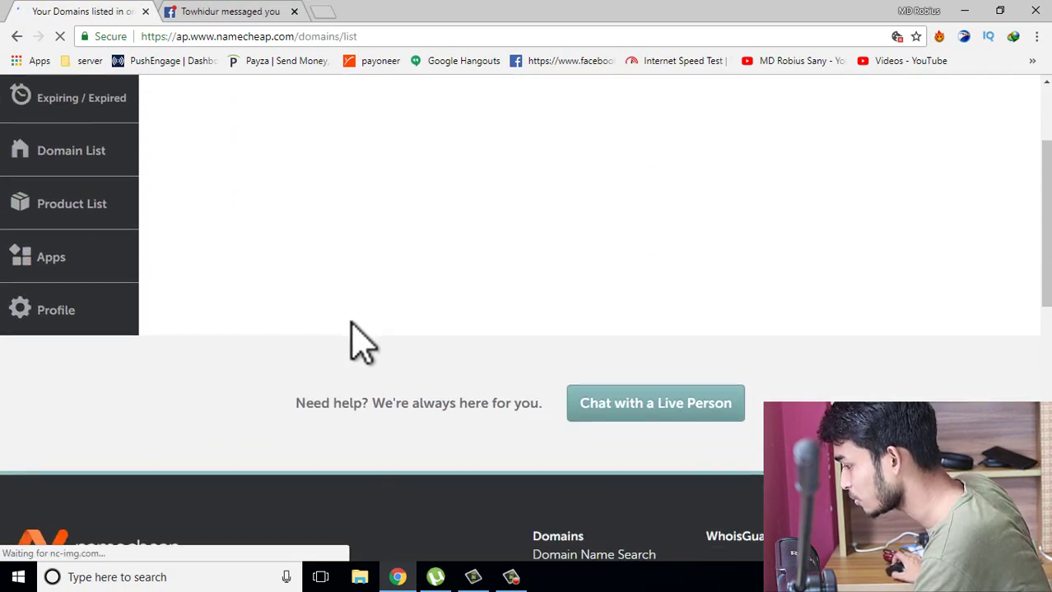
scroll(411, 271, up, 2)
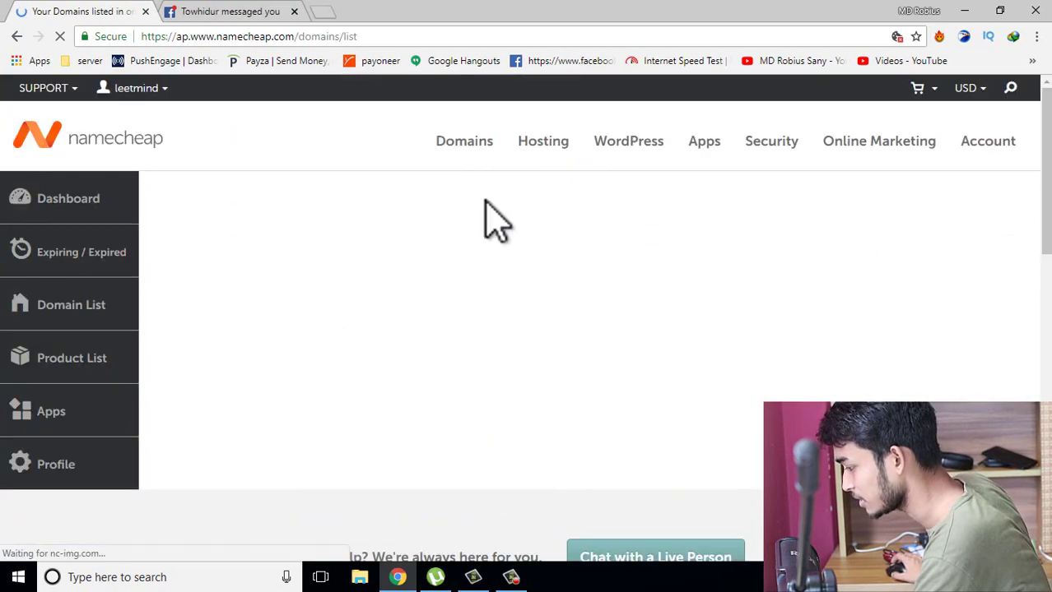
click(321, 12)
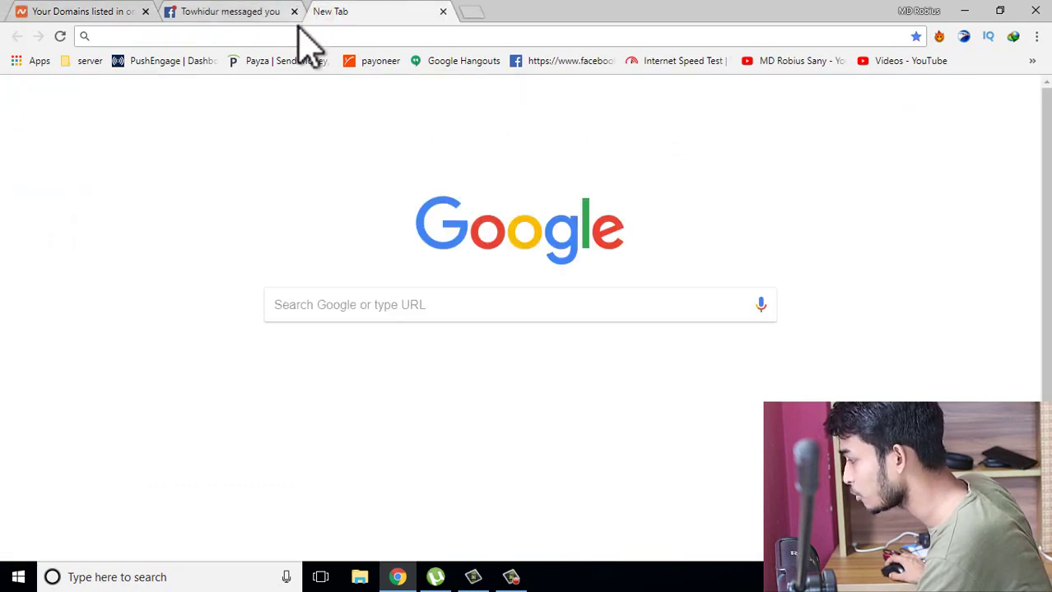
Step: Load leetmind.com and scroll through its Namecheap parked page with related links
text(leetmi)
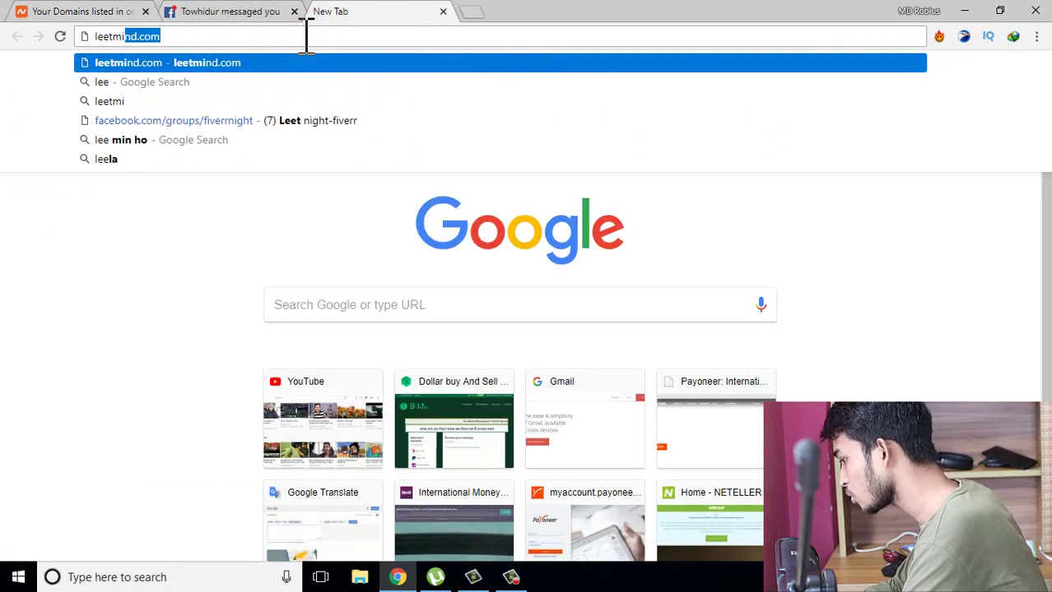
text(n)
key(Return)
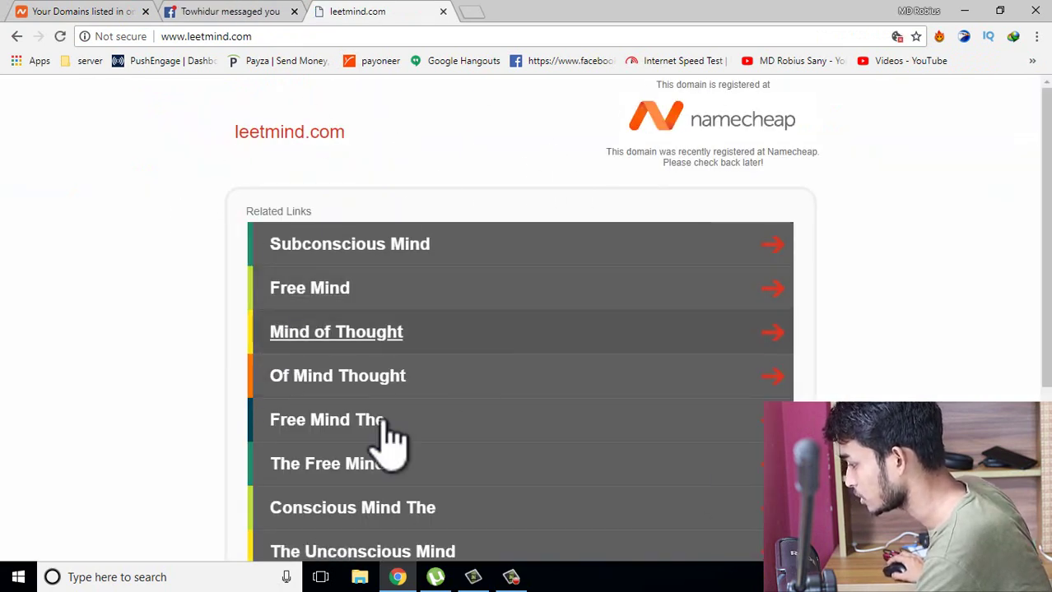
scroll(391, 436, down, 2)
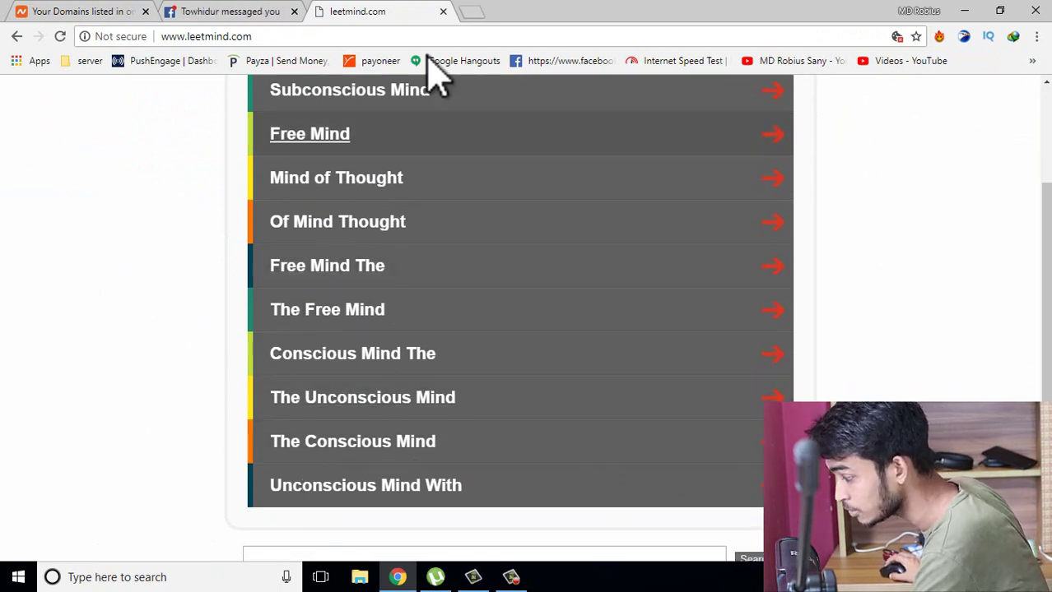
scroll(328, 287, up, 2)
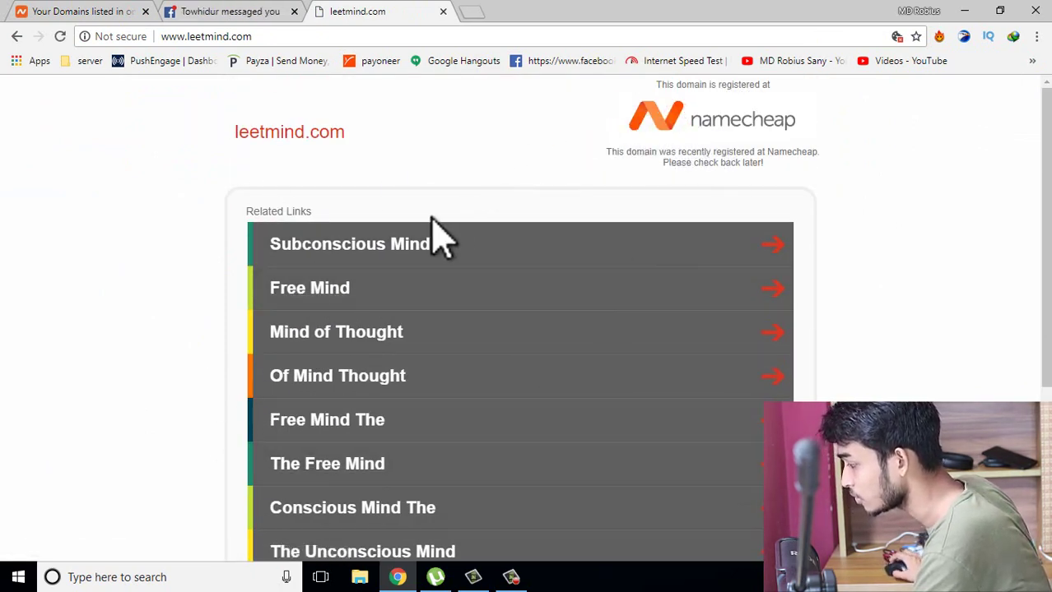
Step: Compare the leetmind.com parked page with its Active domain-list entry expiring Jul 29, 2019
click(67, 10)
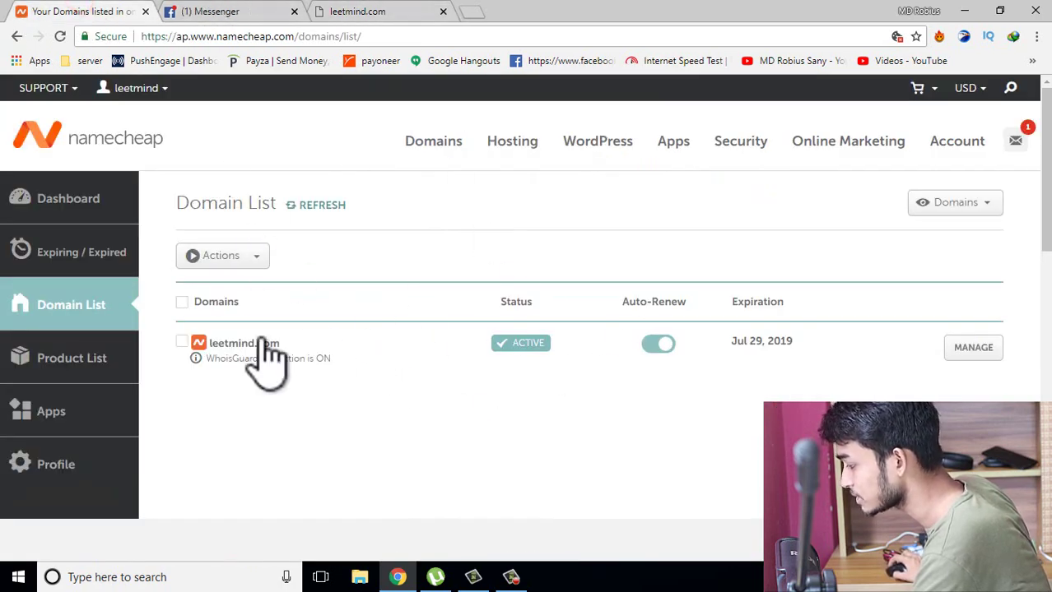
click(406, 10)
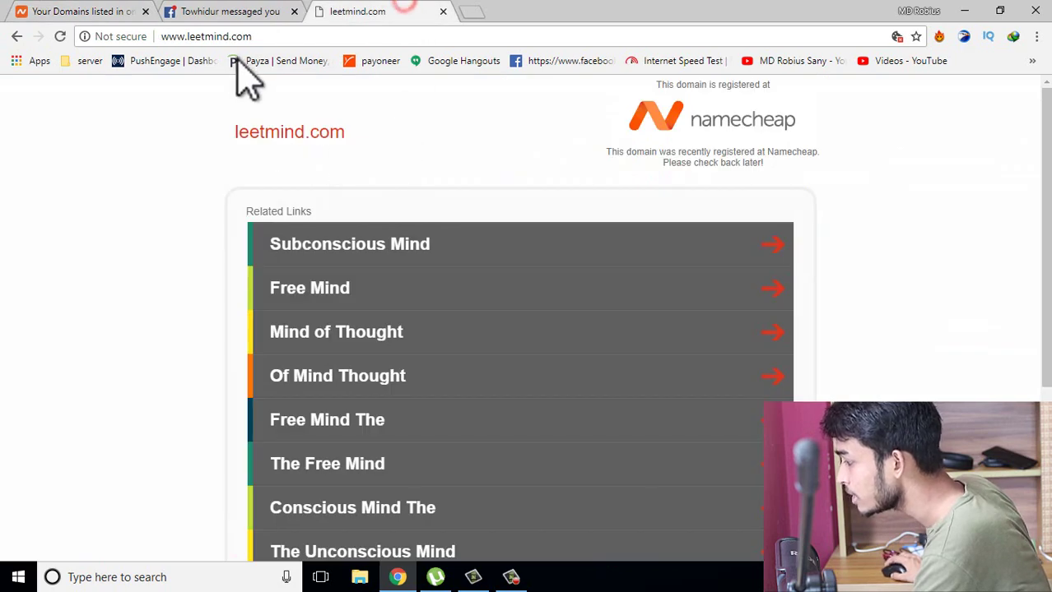
click(229, 36)
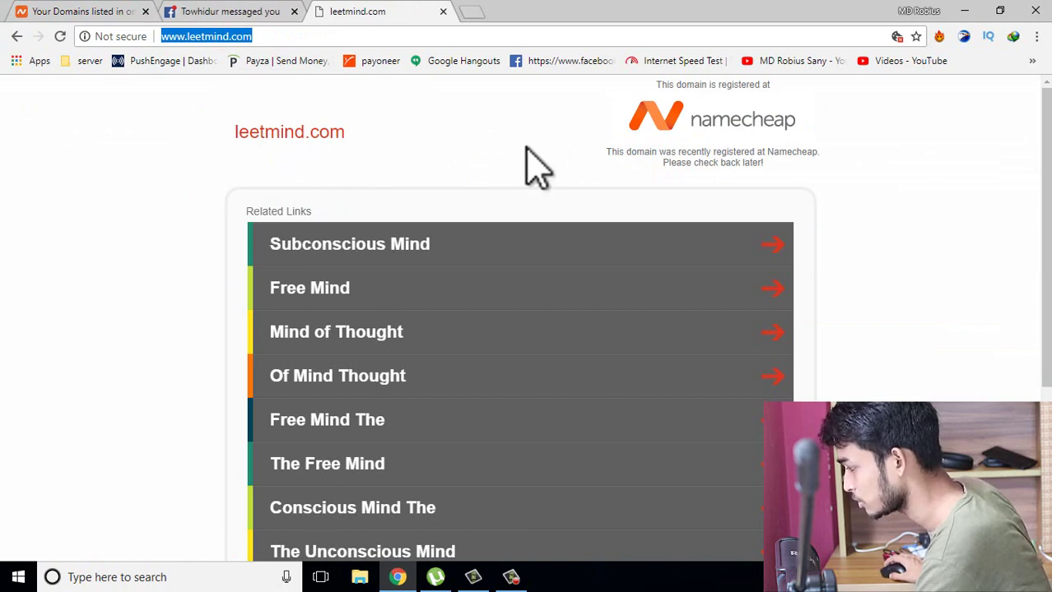
click(58, 13)
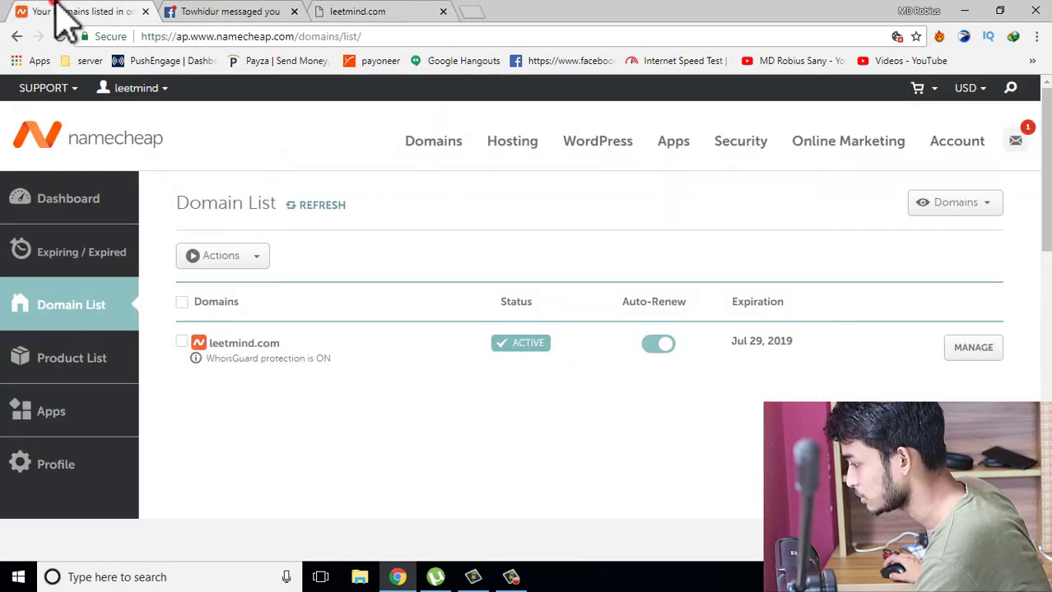
click(346, 6)
click(115, 11)
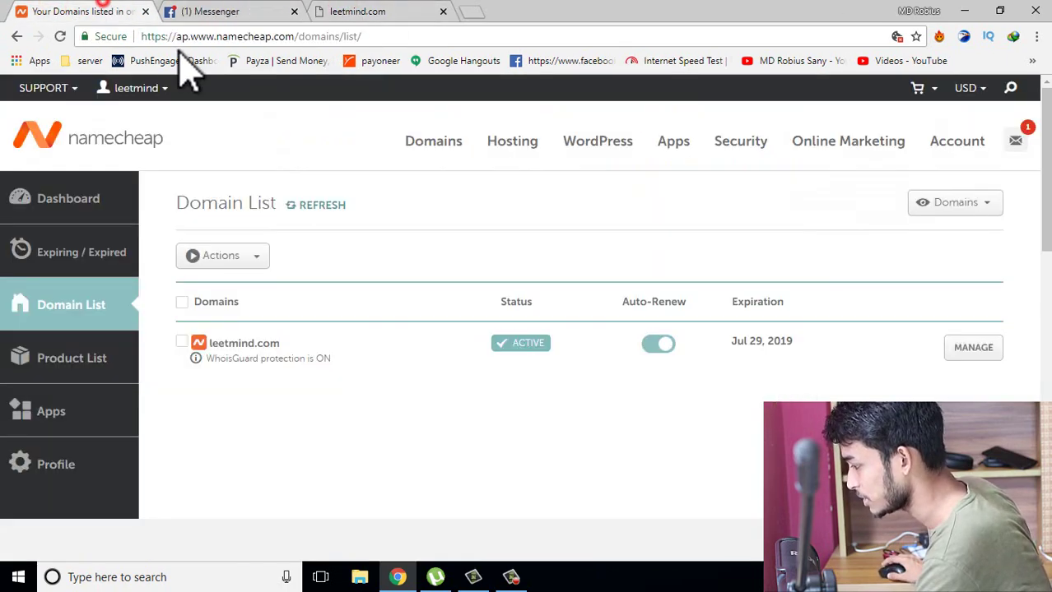
Step: Check the Product List, then reveal leetmind.com's PositiveSSL certificate with Alert status on the dashboard
click(67, 356)
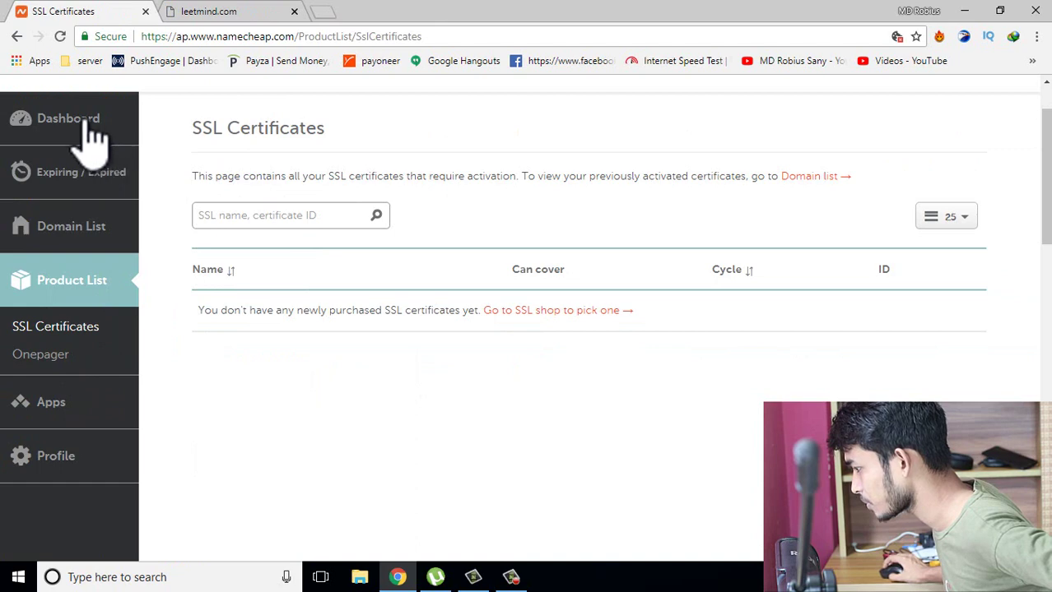
click(85, 122)
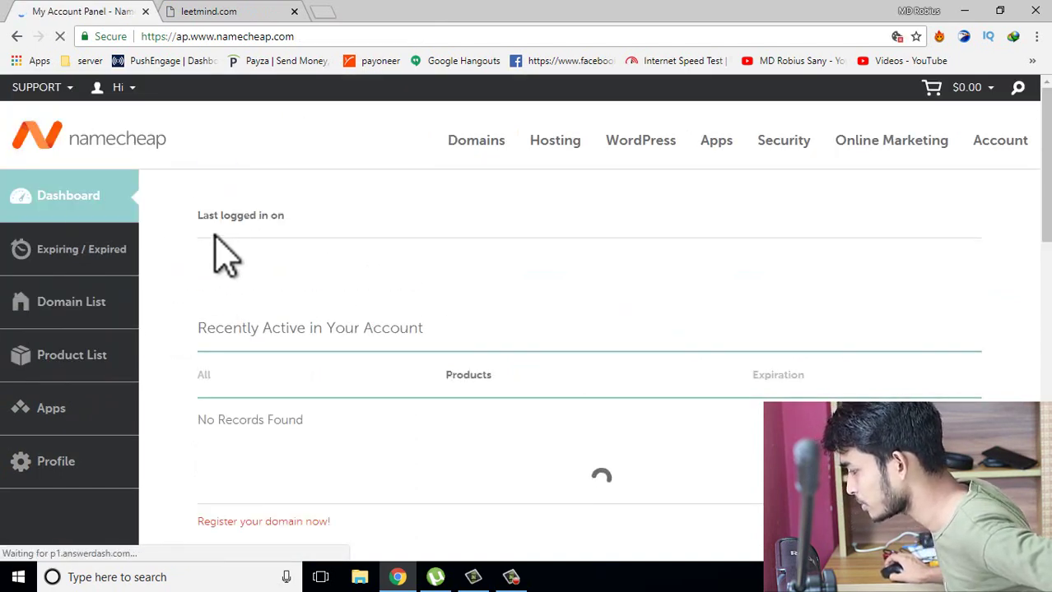
scroll(321, 280, down, 1)
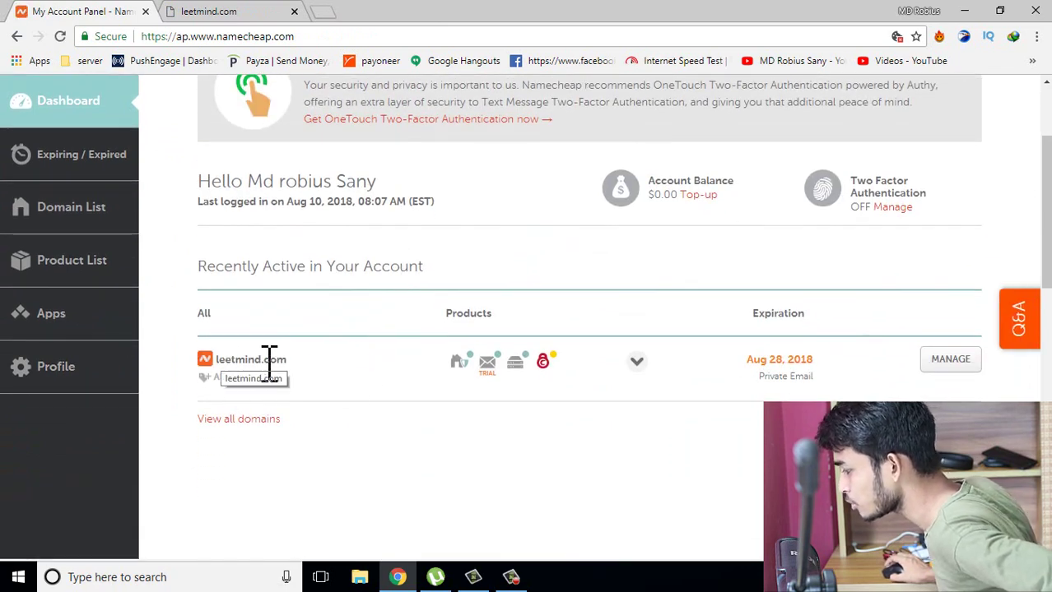
mouse_move(493, 370)
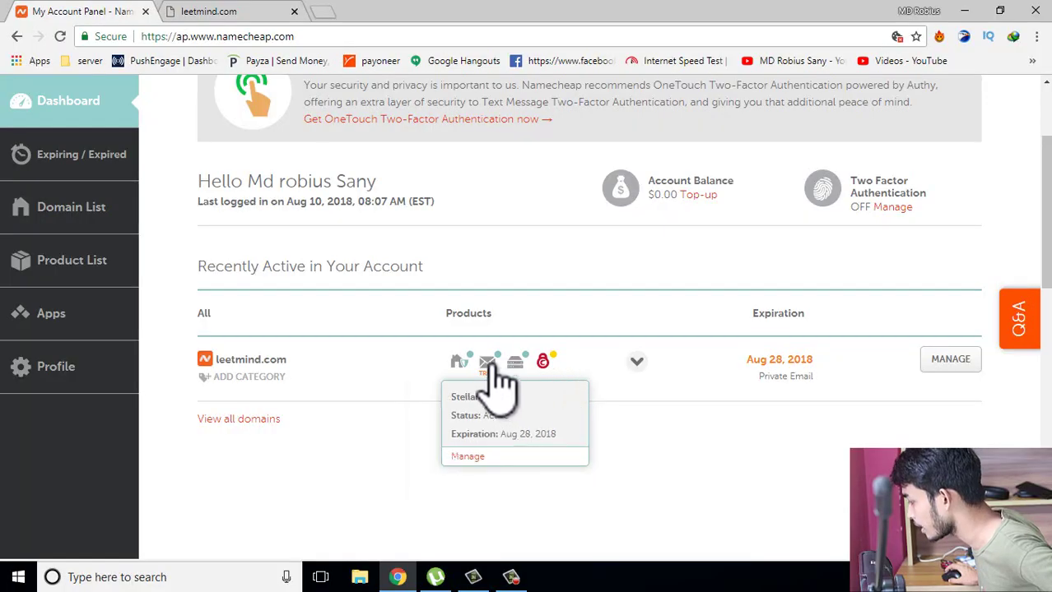
mouse_move(520, 367)
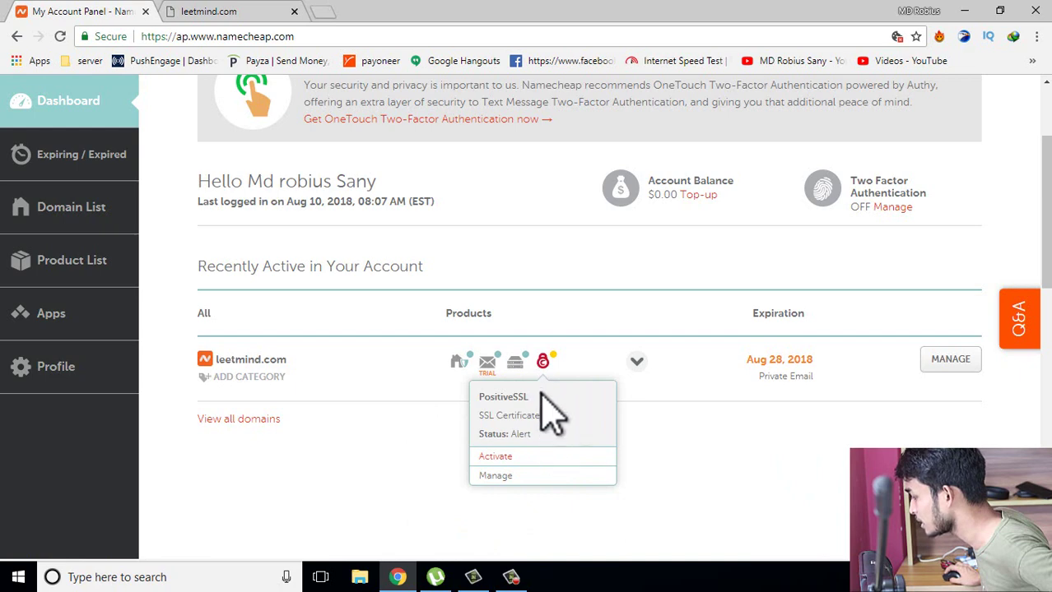
click(324, 11)
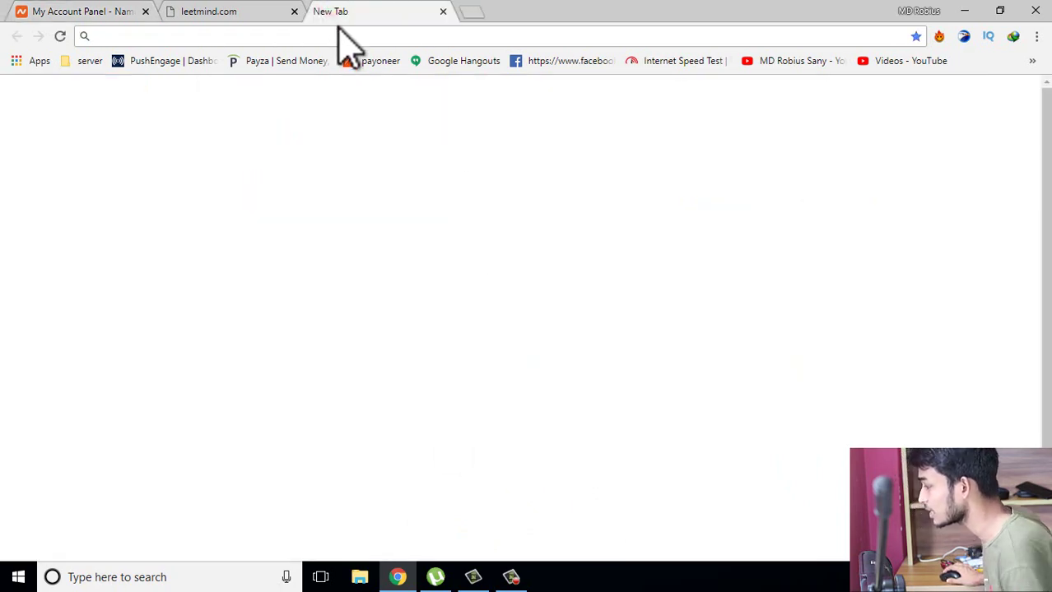
Step: Load services.nidw.gov.bd from the 'nid' suggestion, reaching its NET::ERR_CERT_DATE_INVALID privacy error
text(nid)
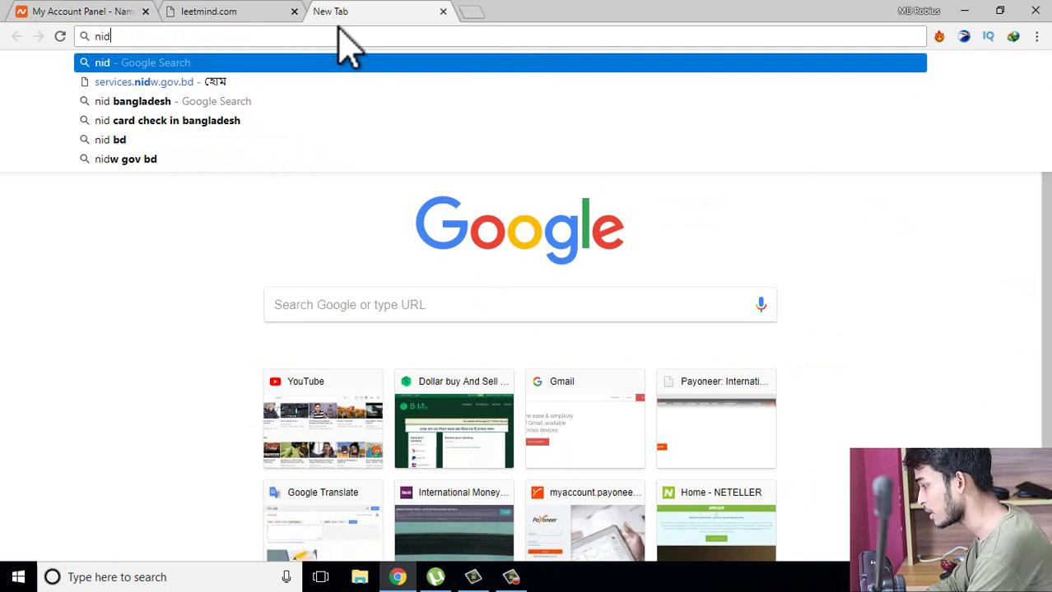
key(Down)
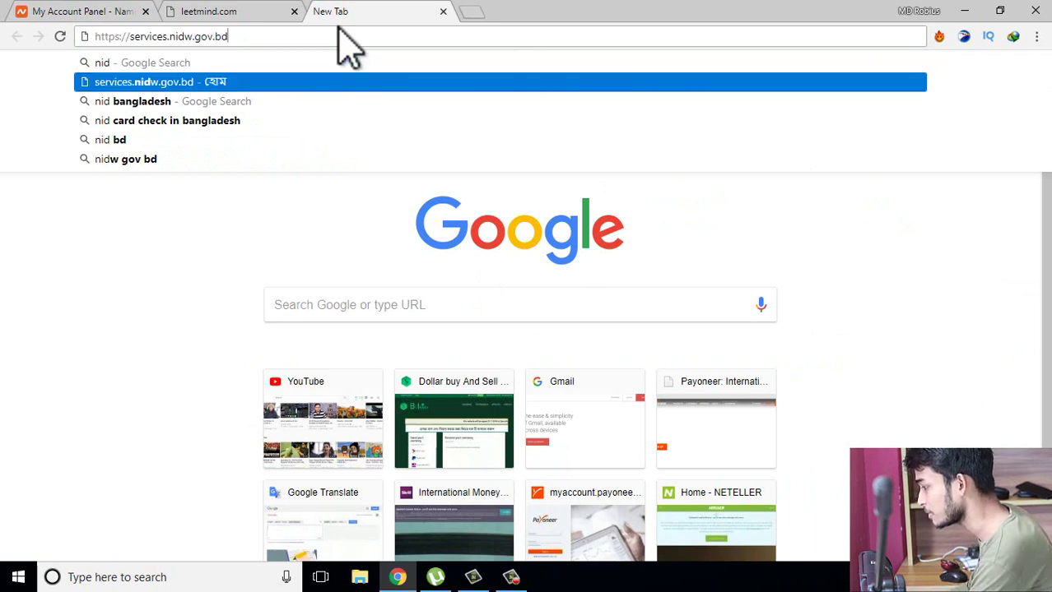
key(Return)
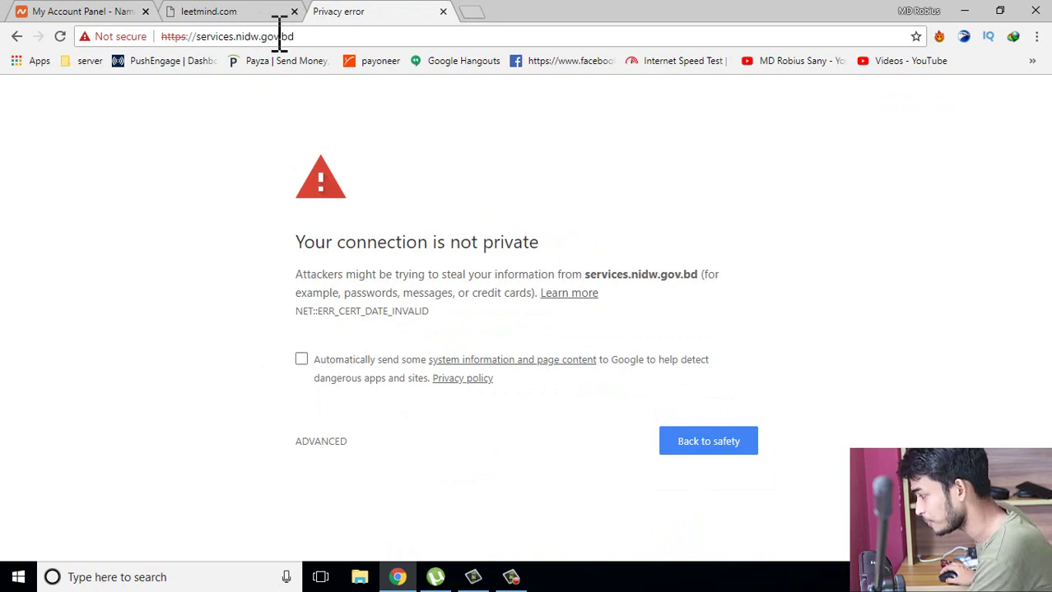
click(333, 36)
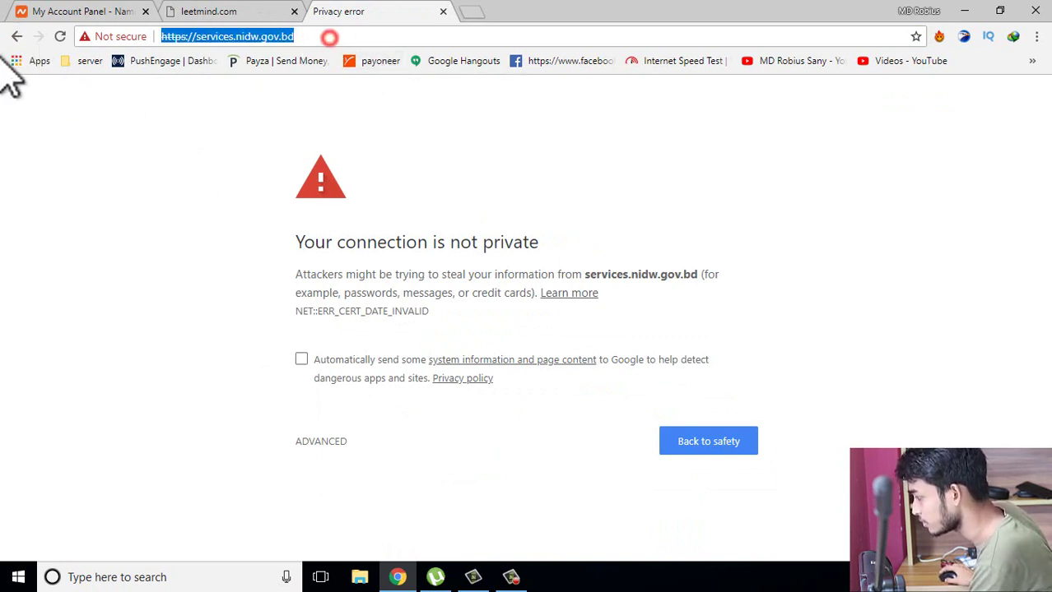
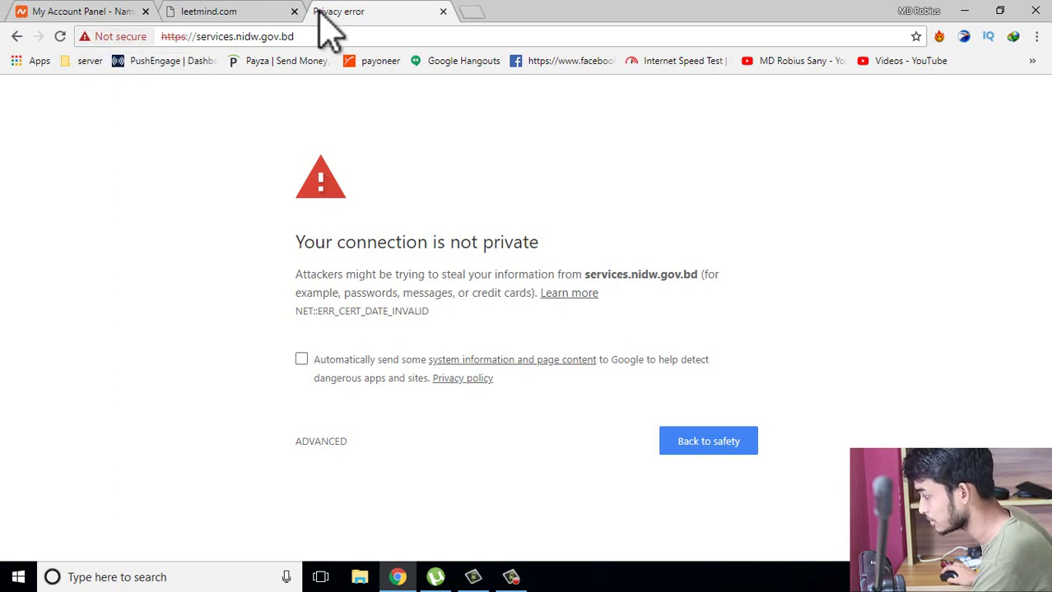
Step: Load us.com in a new browser tab
click(471, 12)
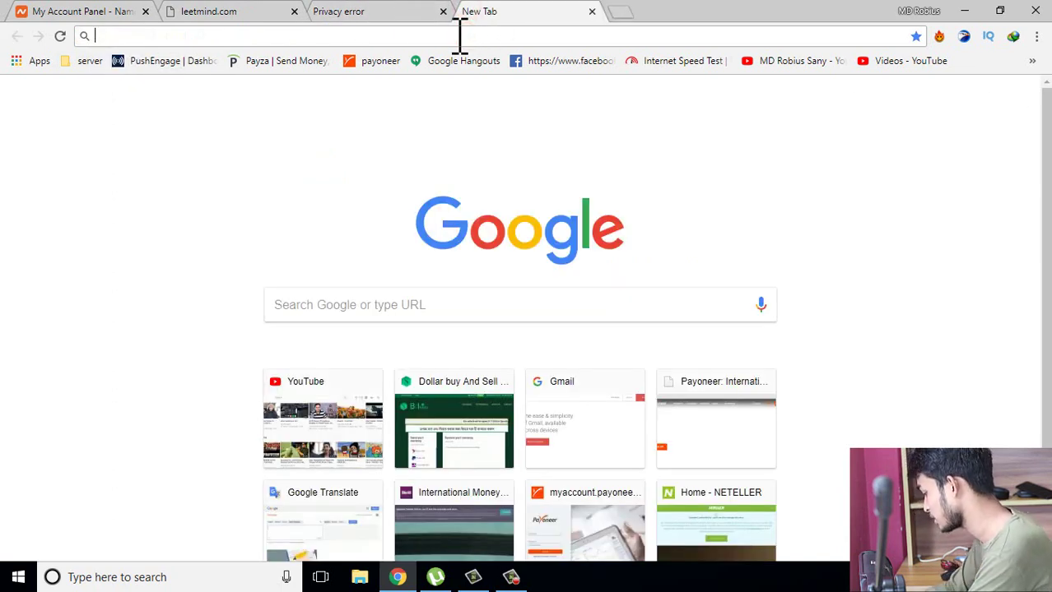
text(us.com)
key(Return)
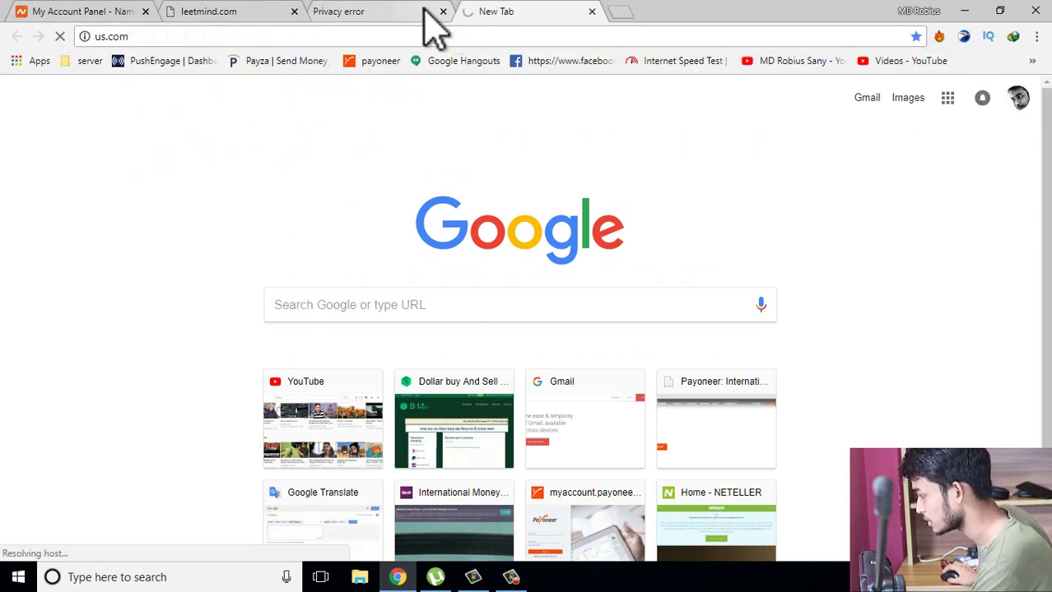
Step: Compare the connection security details of the Namecheap panel and us.com
click(82, 12)
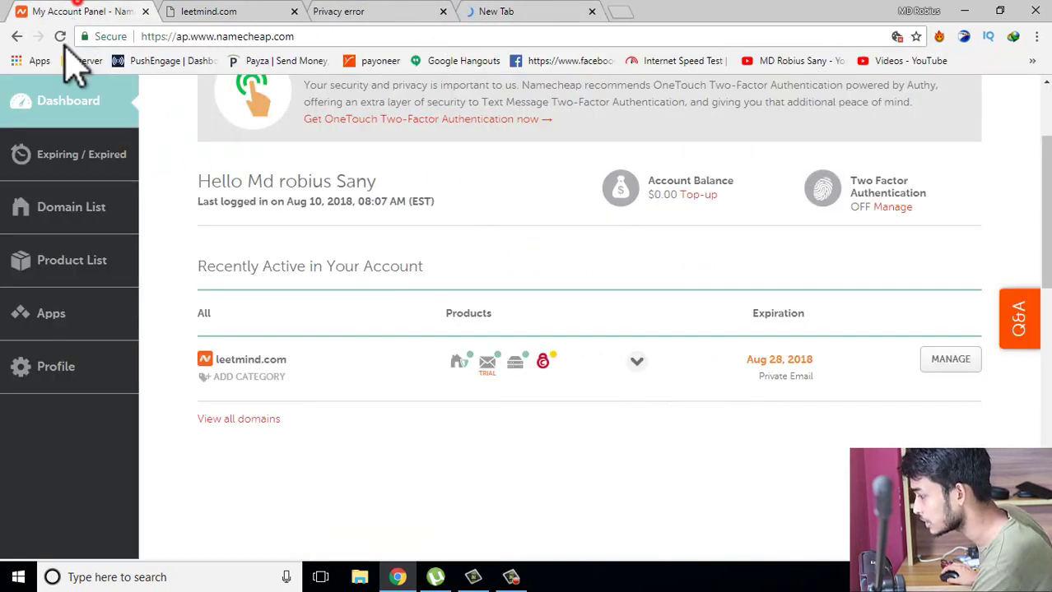
click(112, 37)
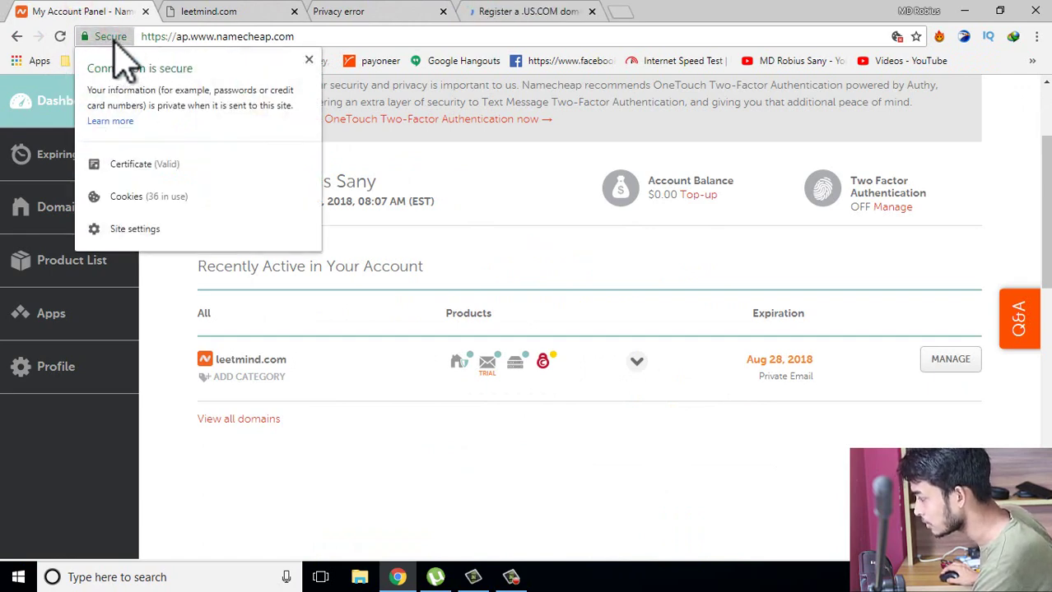
click(529, 11)
click(110, 38)
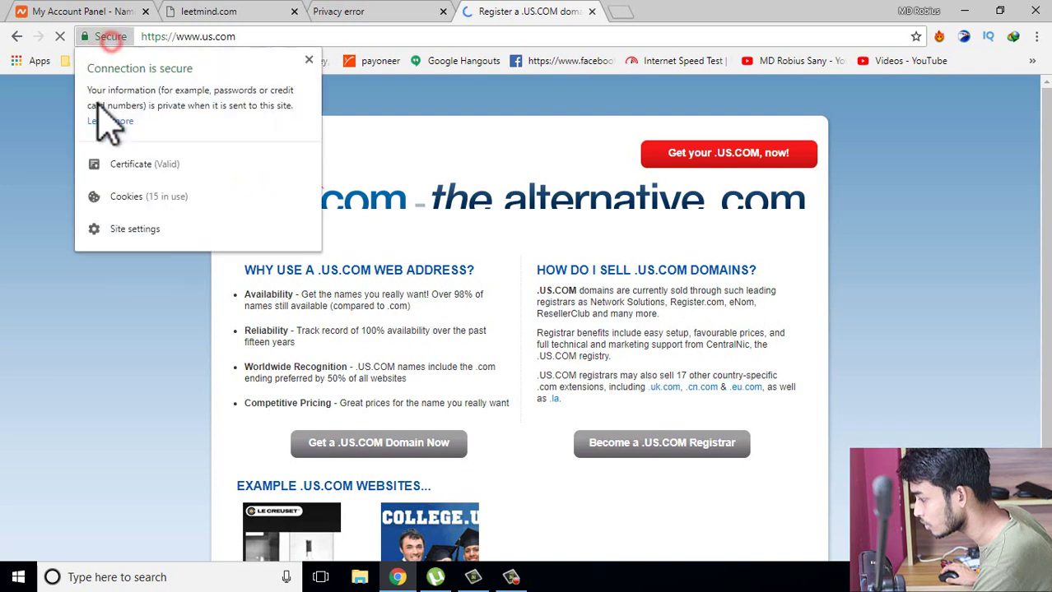
click(309, 60)
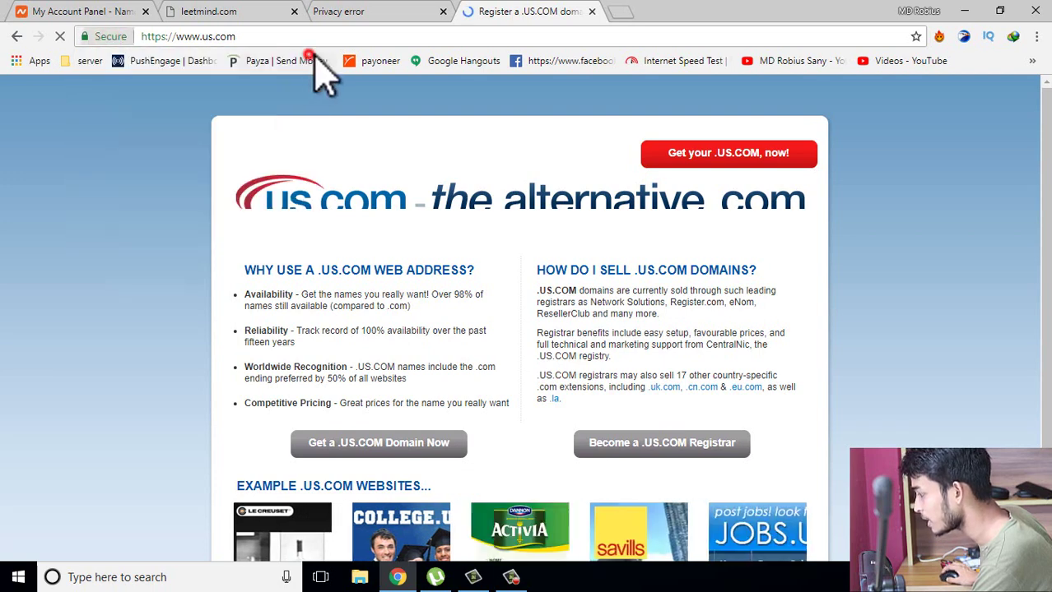
Step: Close the us.com and Privacy error tabs, returning to the Namecheap panel
click(592, 12)
click(49, 11)
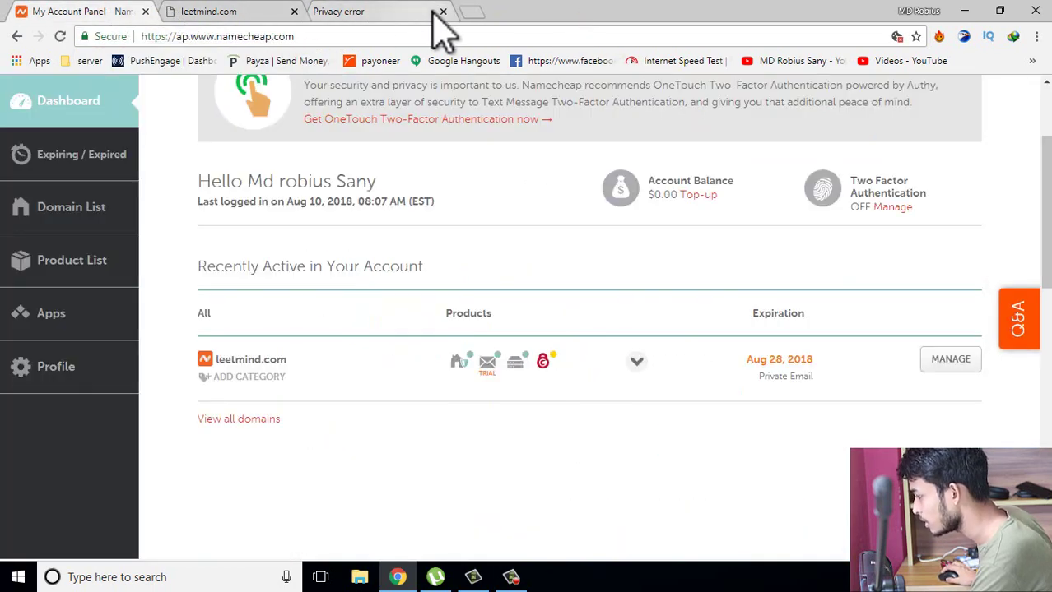
click(415, 12)
click(442, 11)
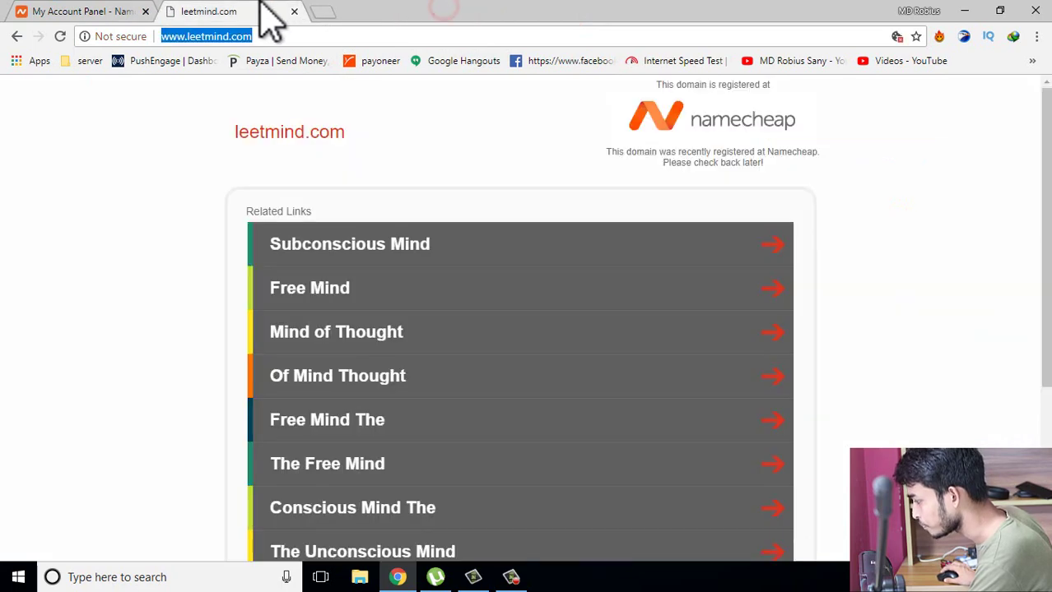
click(107, 11)
Step: Check the leetmind.com tab's address, then open leetmind.com's management page from the dashboard
mouse_move(556, 403)
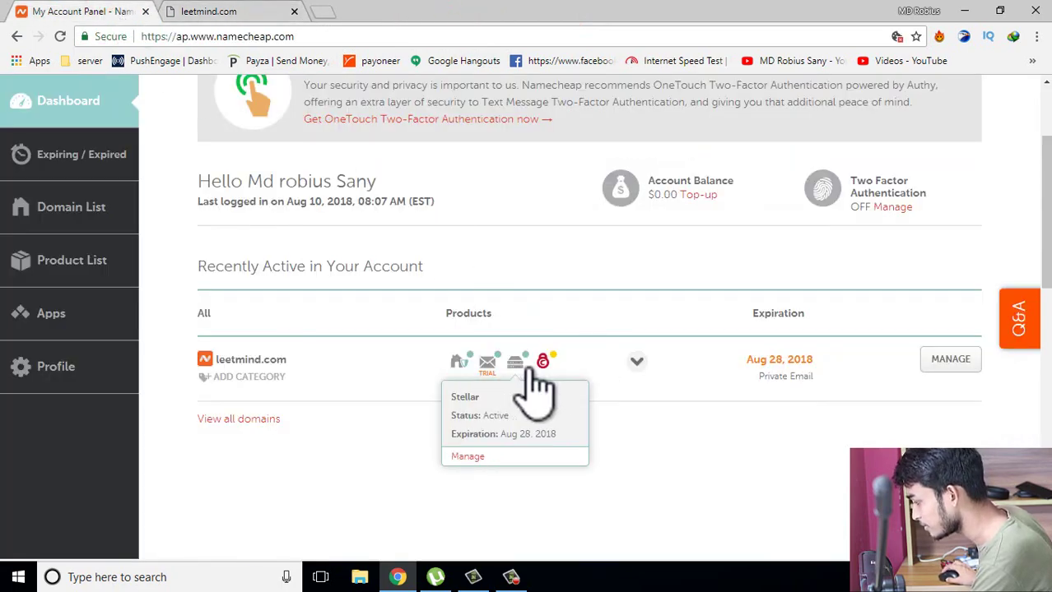
click(269, 36)
click(248, 10)
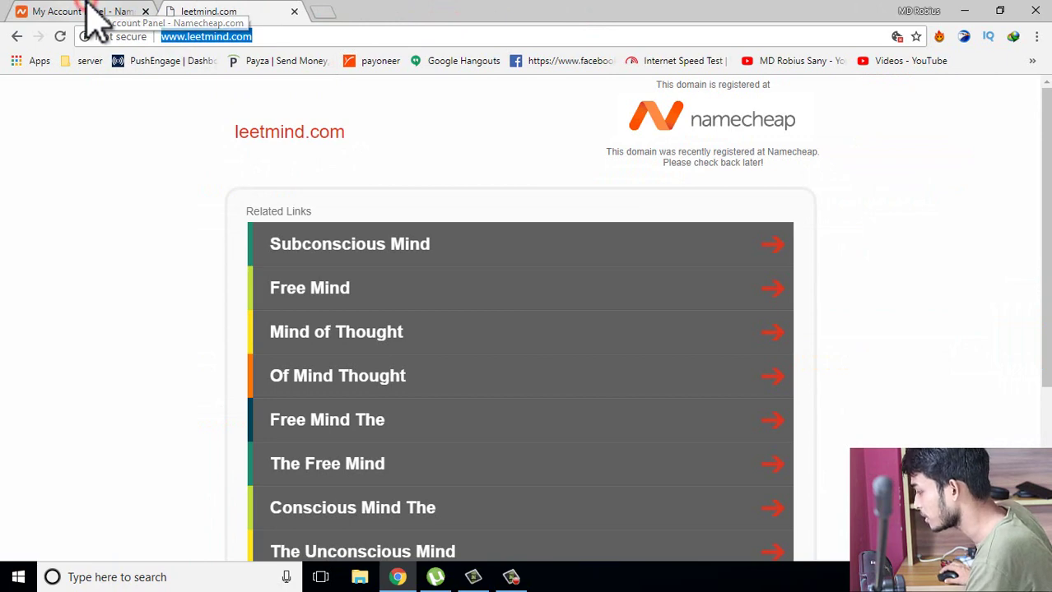
click(97, 18)
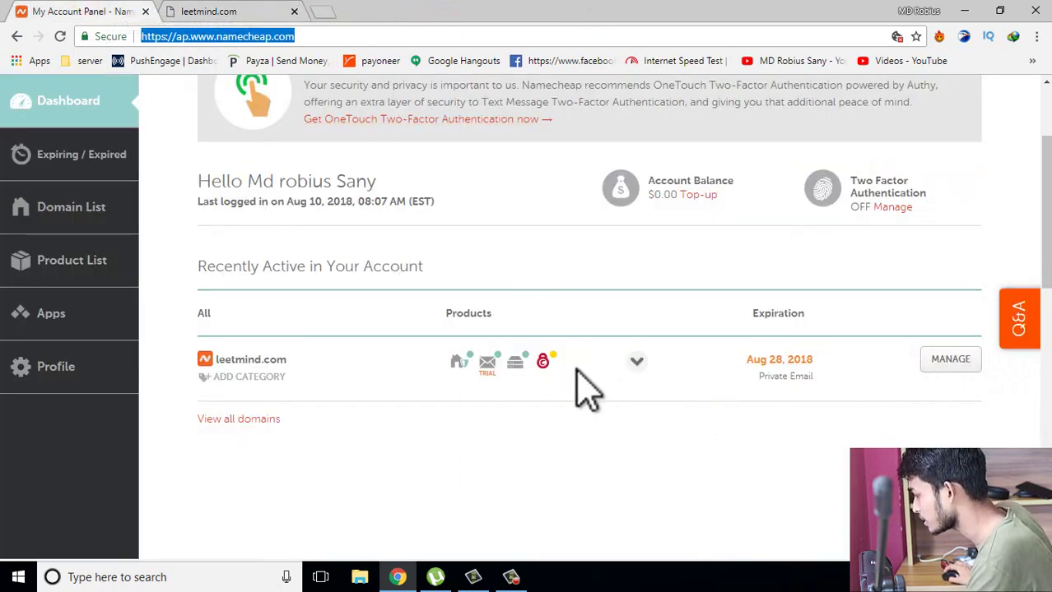
click(942, 360)
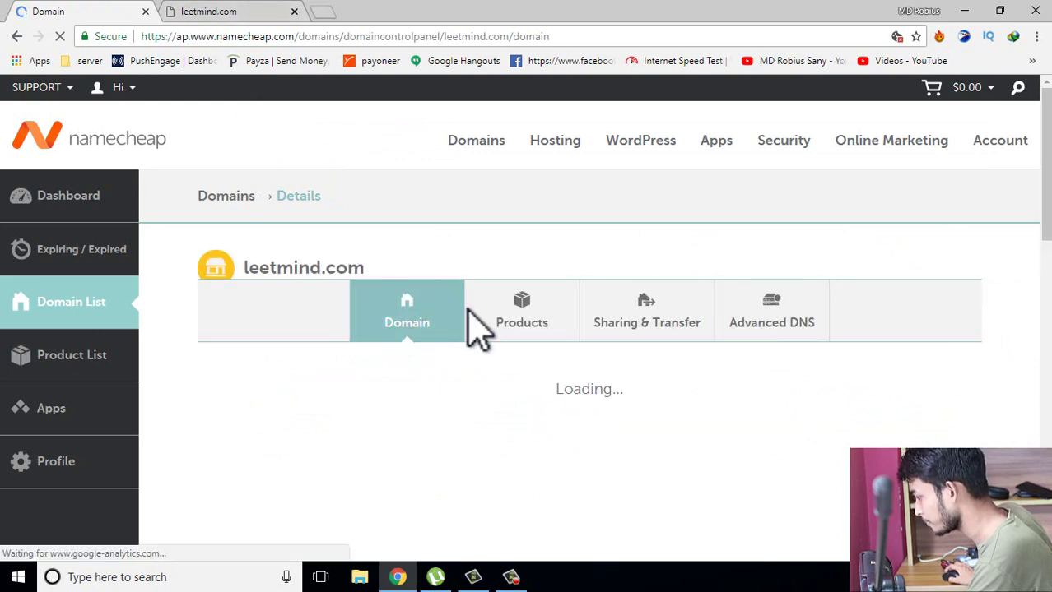
Step: Open leetmind.com's Advanced DNS tab to view the www CNAME and @ URL Redirect records
scroll(481, 333, down, 1)
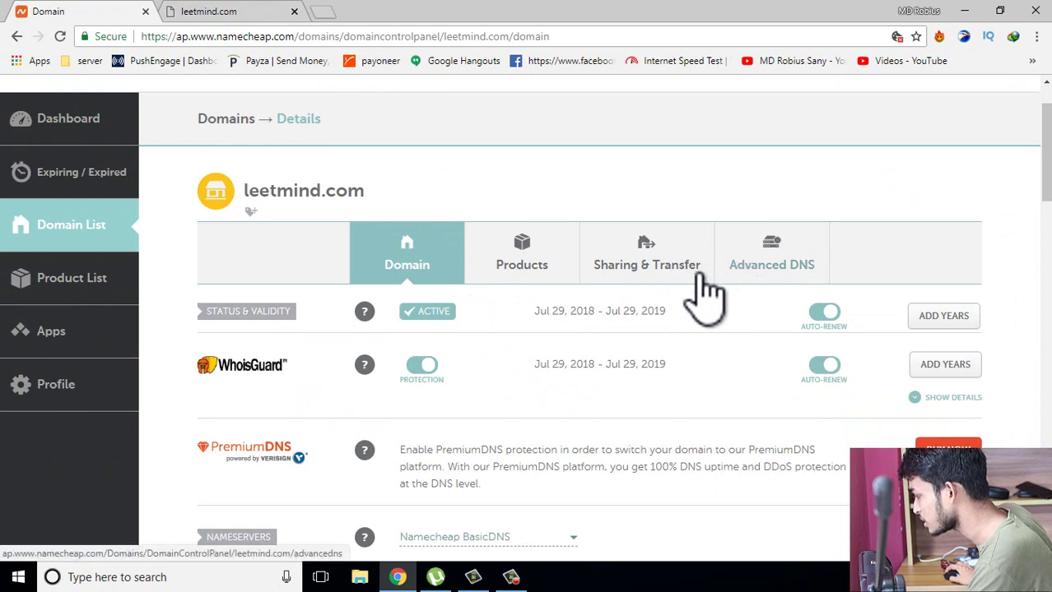
scroll(444, 345, down, 2)
click(755, 129)
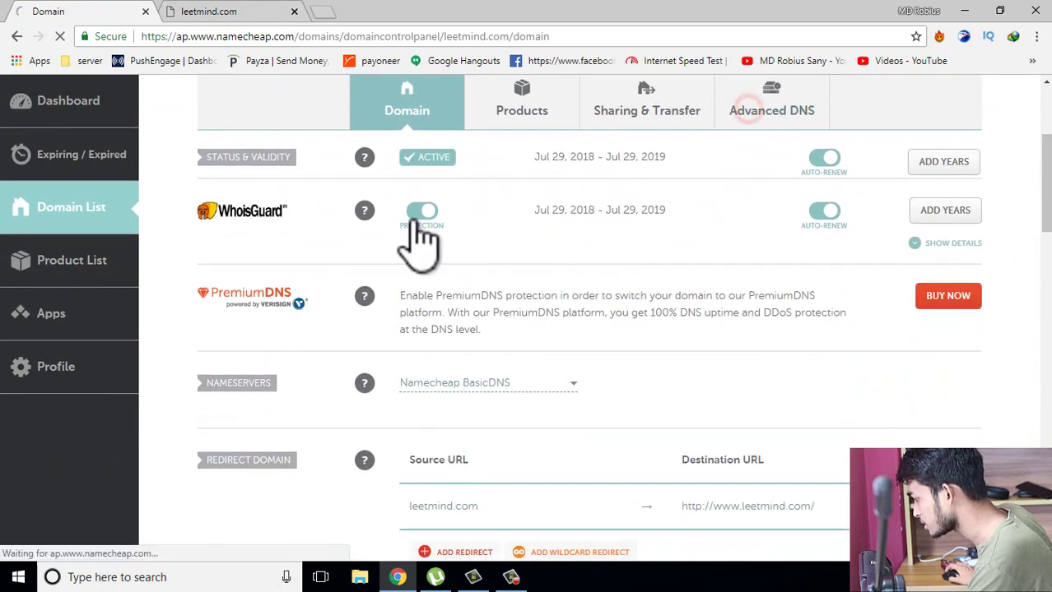
scroll(481, 347, down, 3)
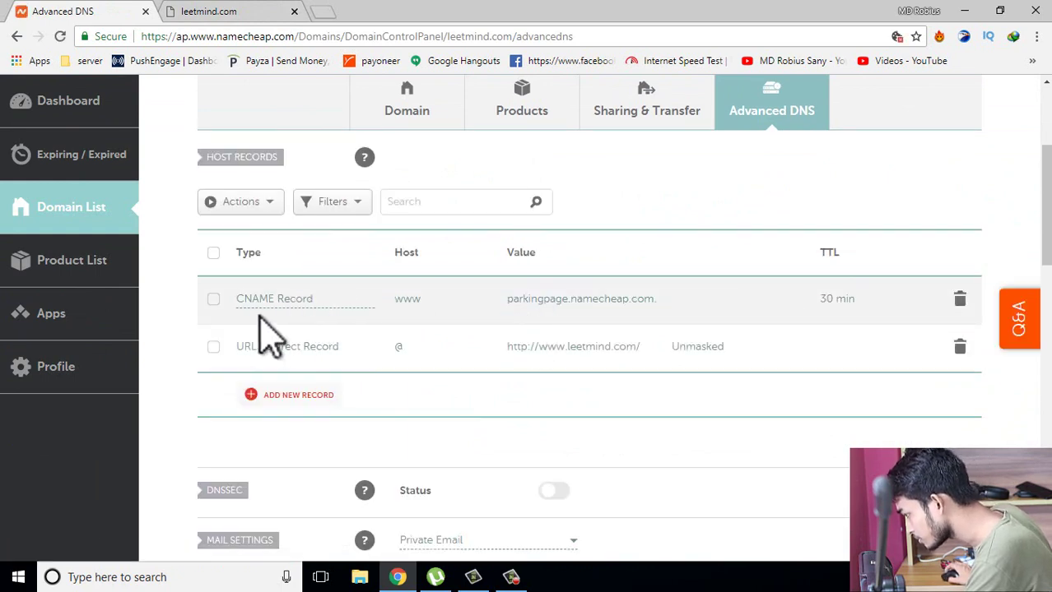
scroll(259, 334, down, 1)
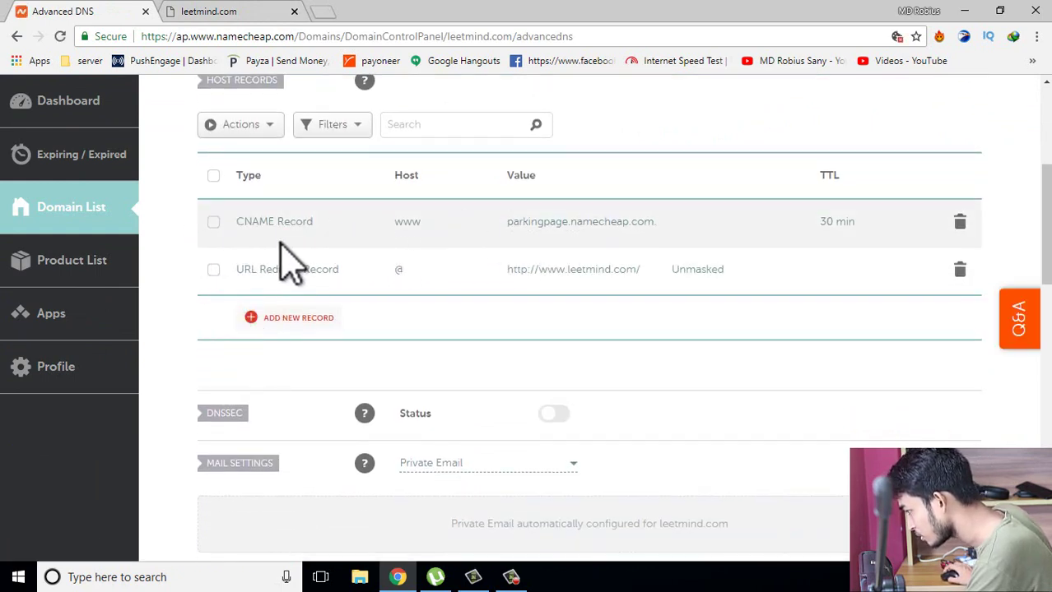
scroll(305, 259, down, 3)
scroll(480, 354, down, 2)
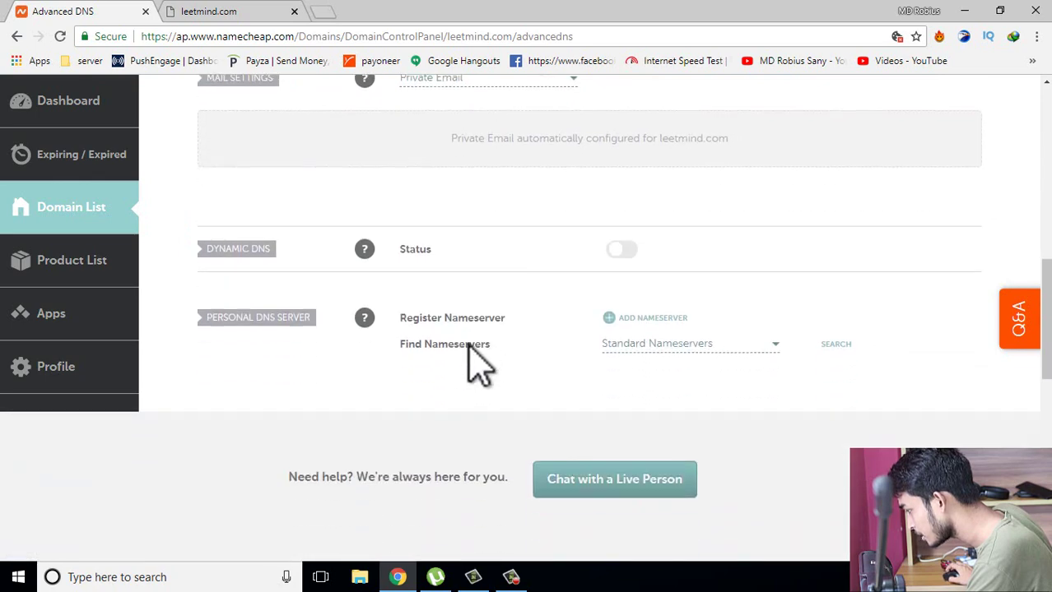
click(650, 343)
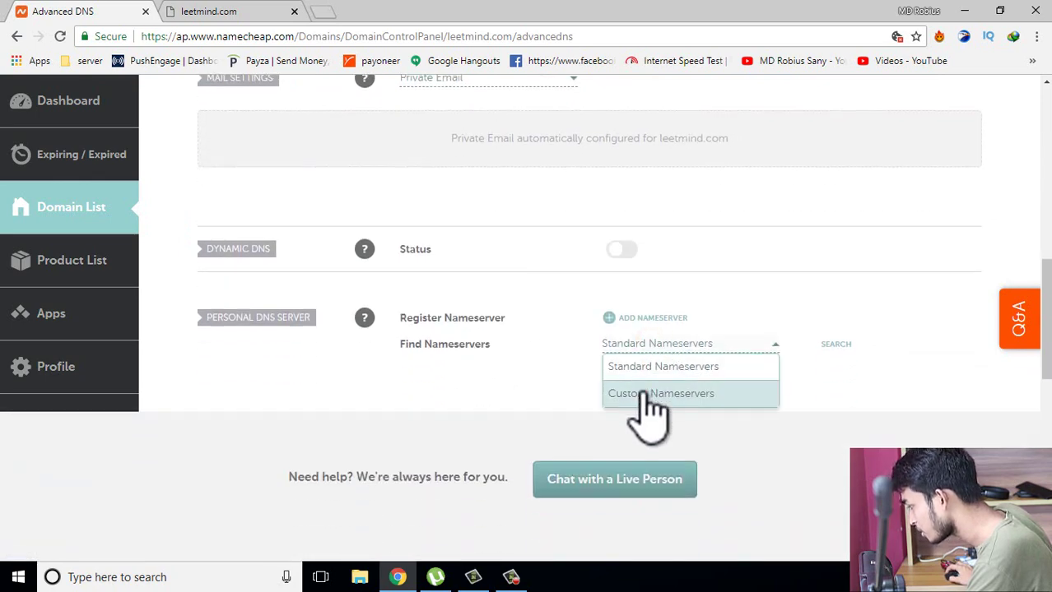
click(638, 393)
click(629, 344)
click(638, 367)
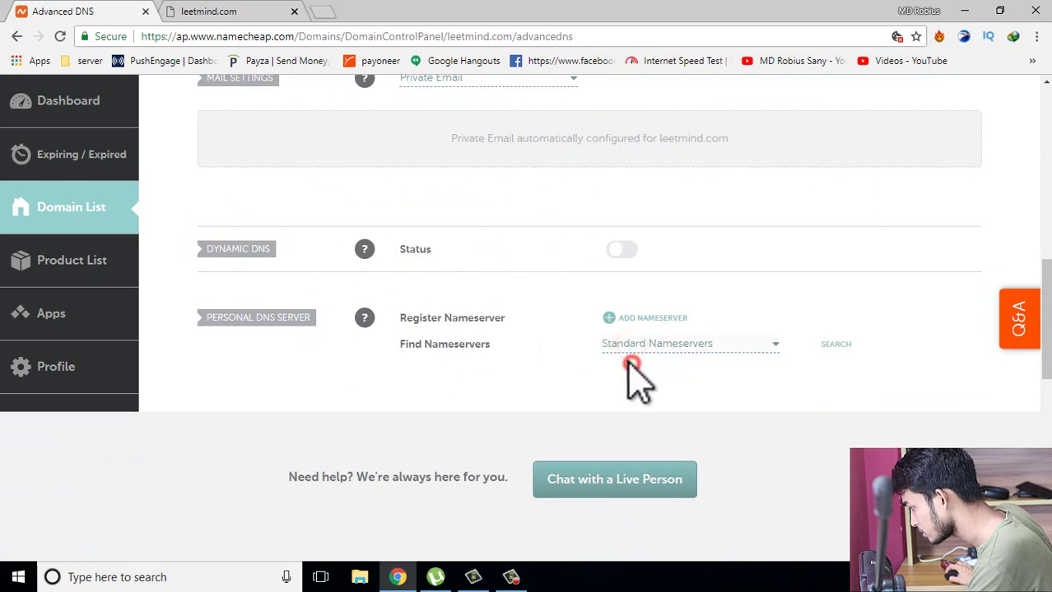
click(623, 318)
click(623, 384)
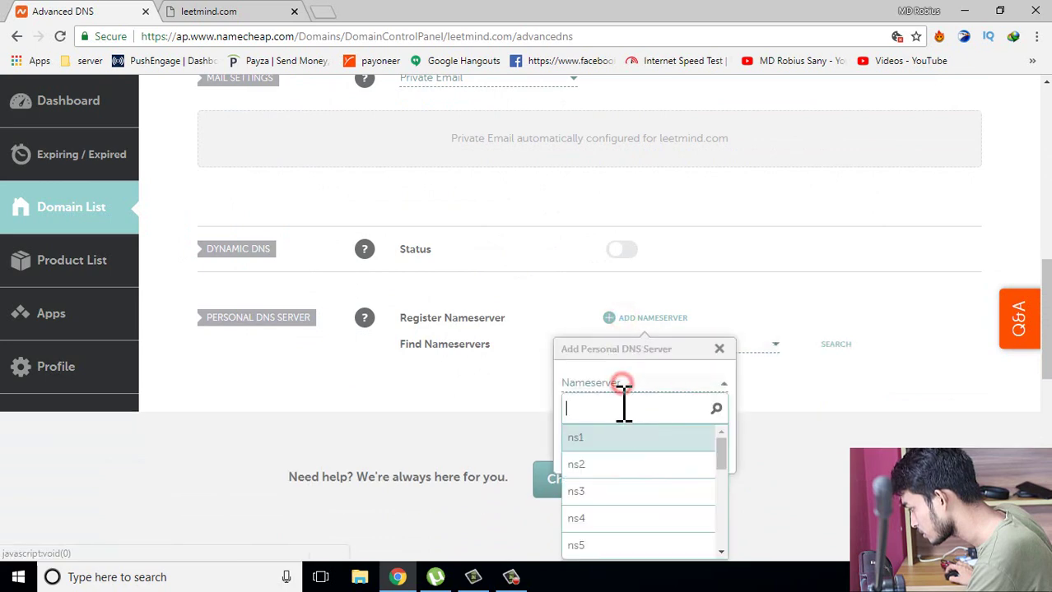
click(606, 443)
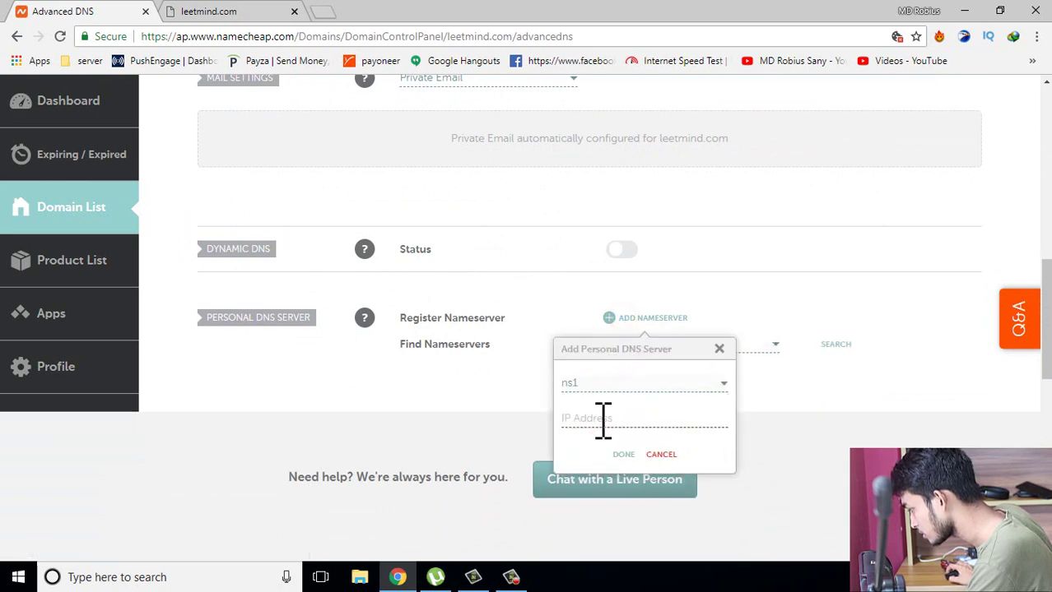
click(661, 455)
click(682, 345)
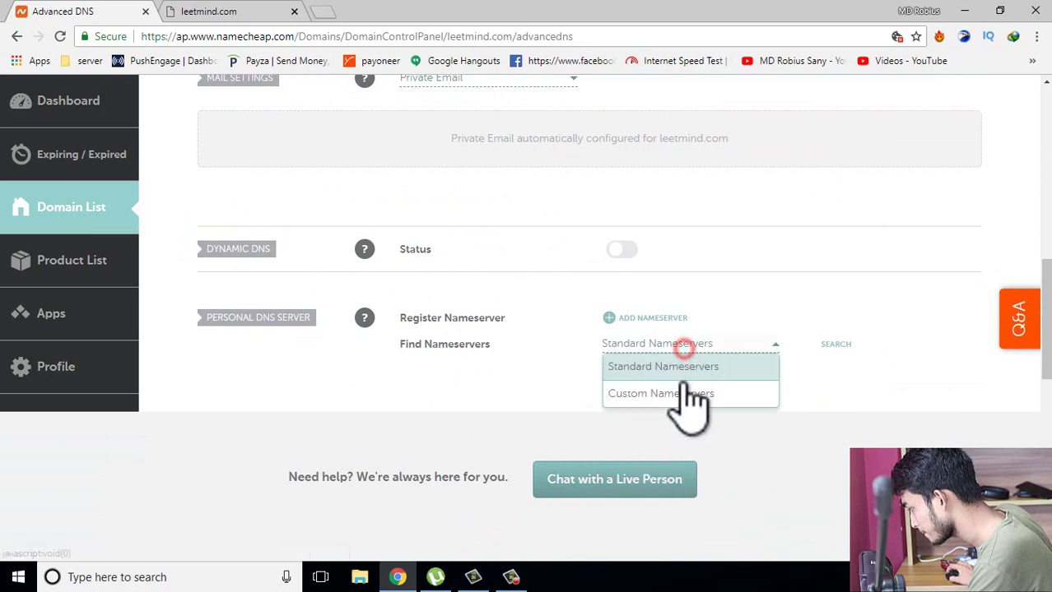
click(679, 393)
click(634, 345)
scroll(498, 352, up, 4)
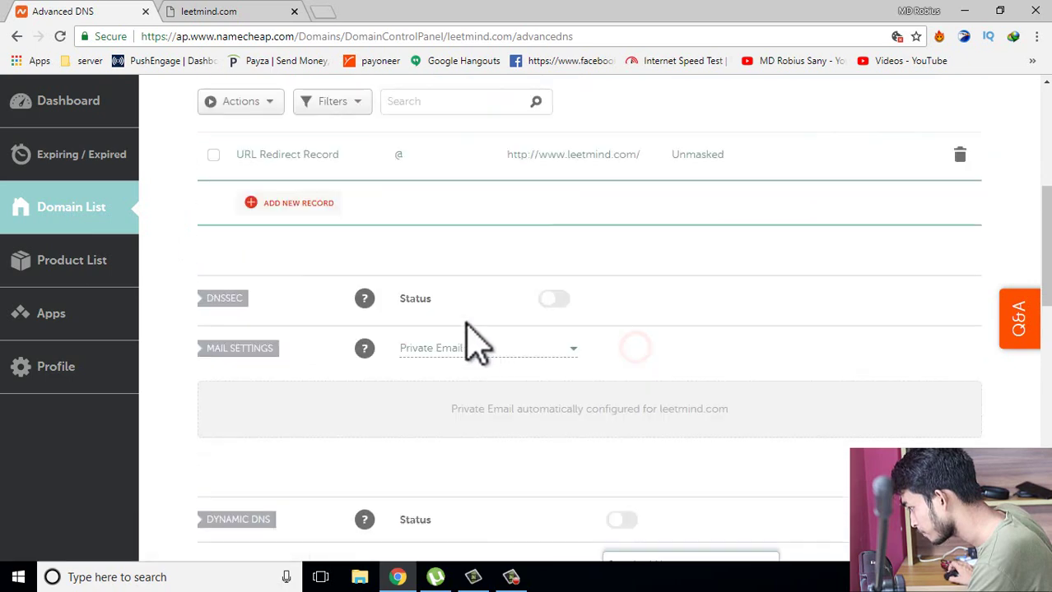
scroll(437, 276, up, 2)
scroll(622, 294, down, 6)
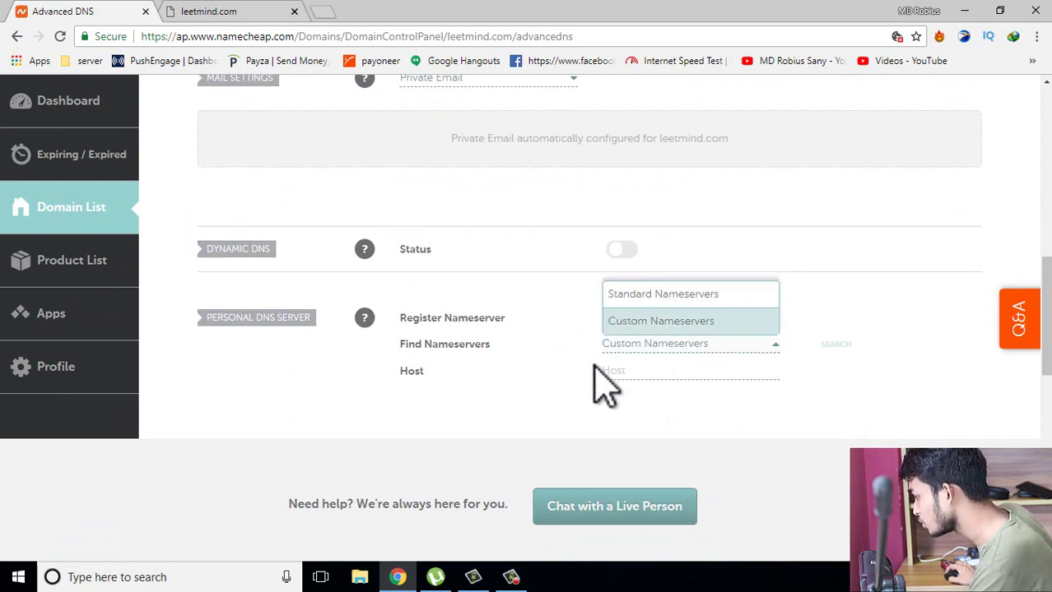
click(603, 360)
click(657, 341)
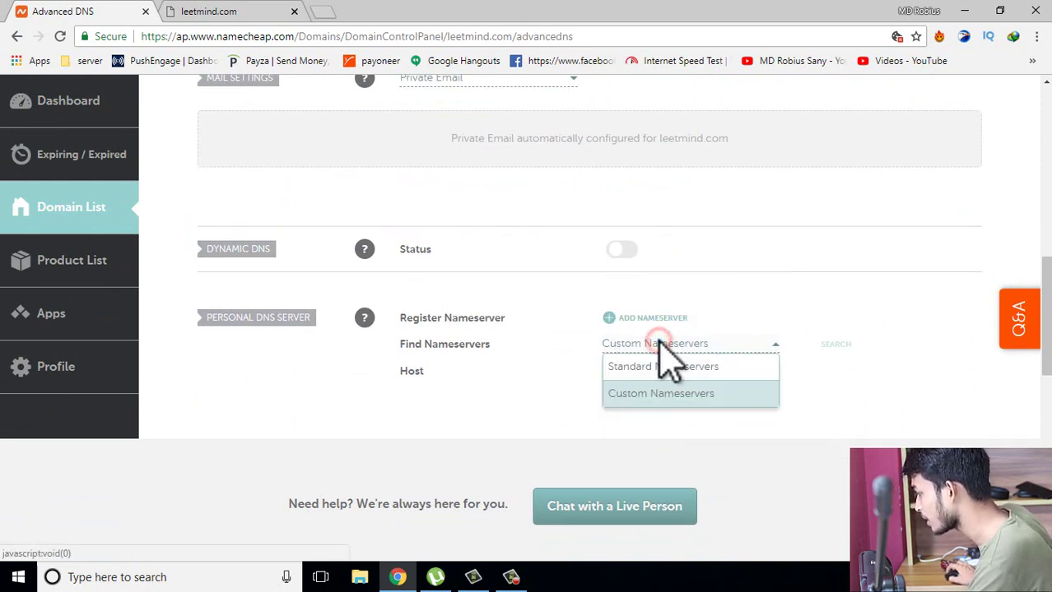
click(658, 338)
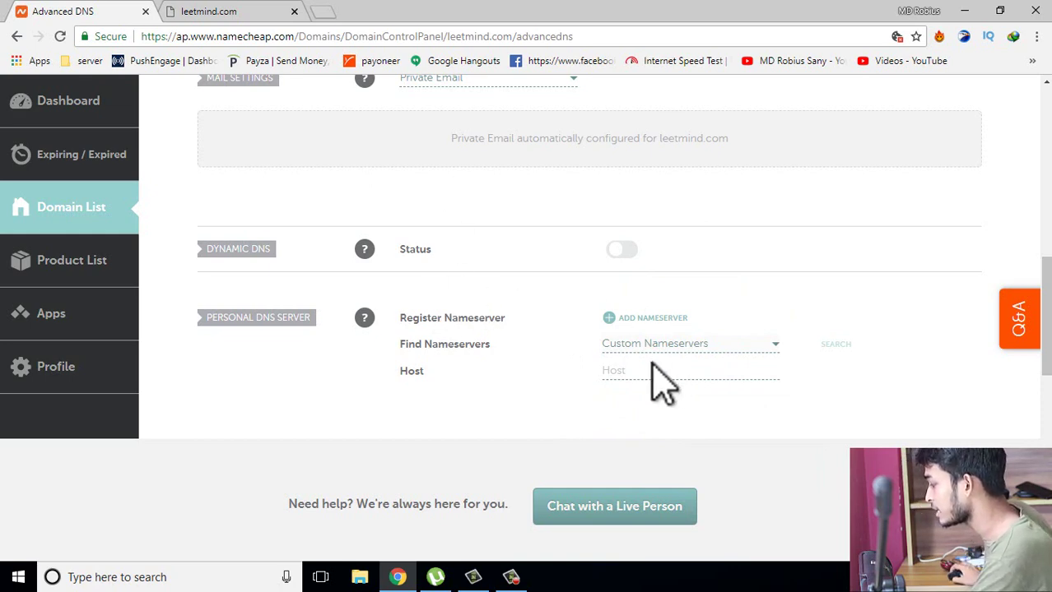
click(632, 346)
click(630, 345)
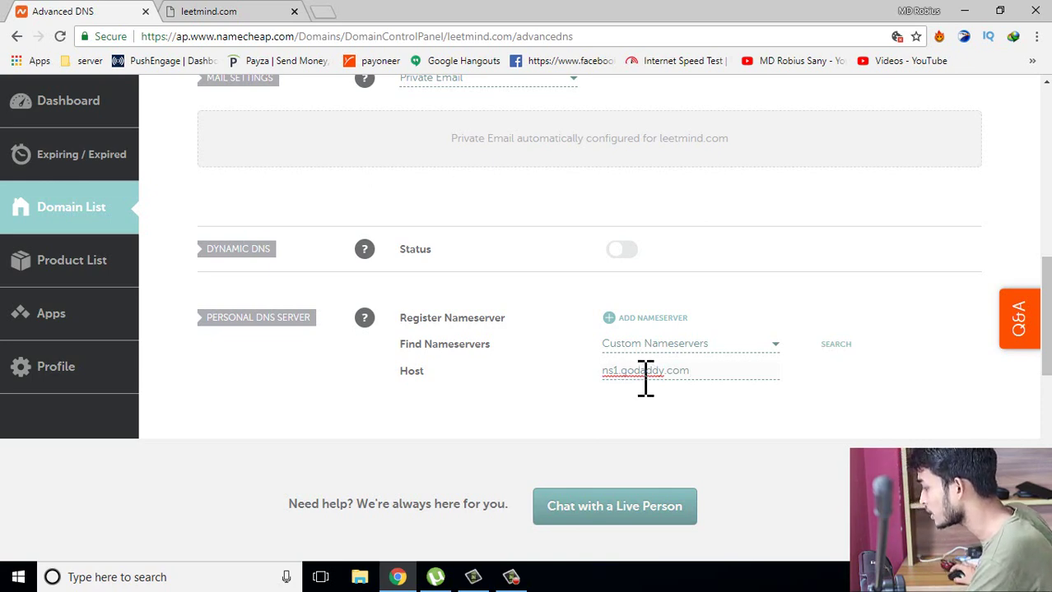
drag(696, 376, 424, 424)
key(BackSpace)
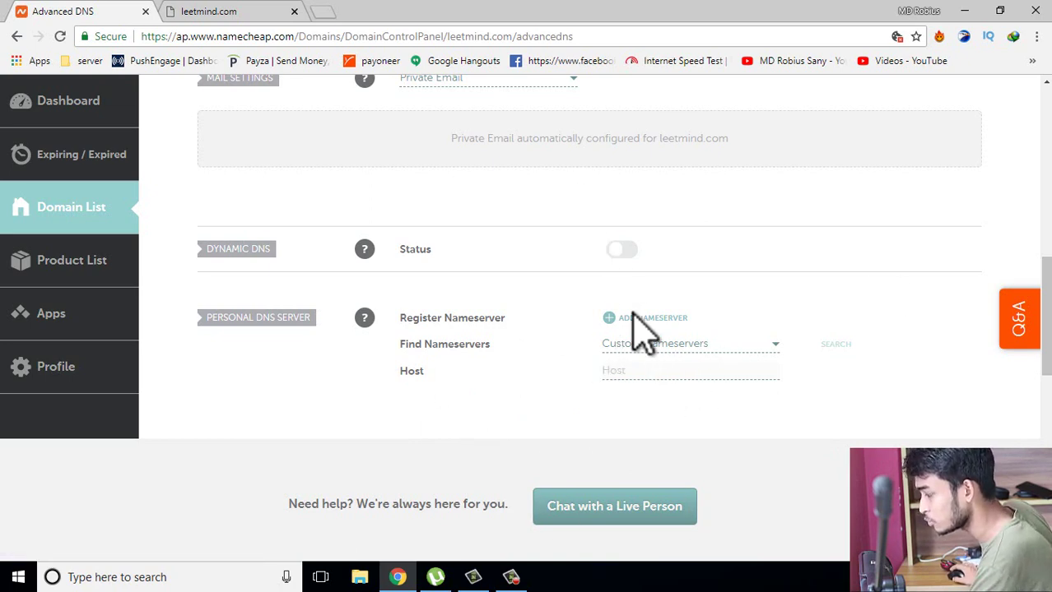
scroll(625, 362, up, 3)
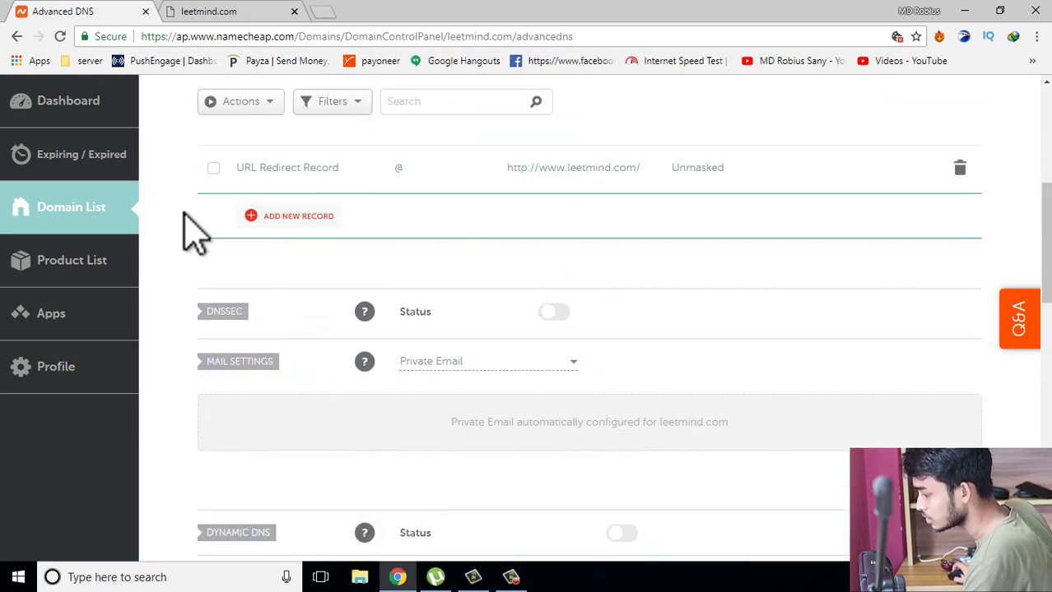
Step: Return to leetmind.com's main Domain tab and scroll to the Nameservers setting
scroll(189, 230, up, 3)
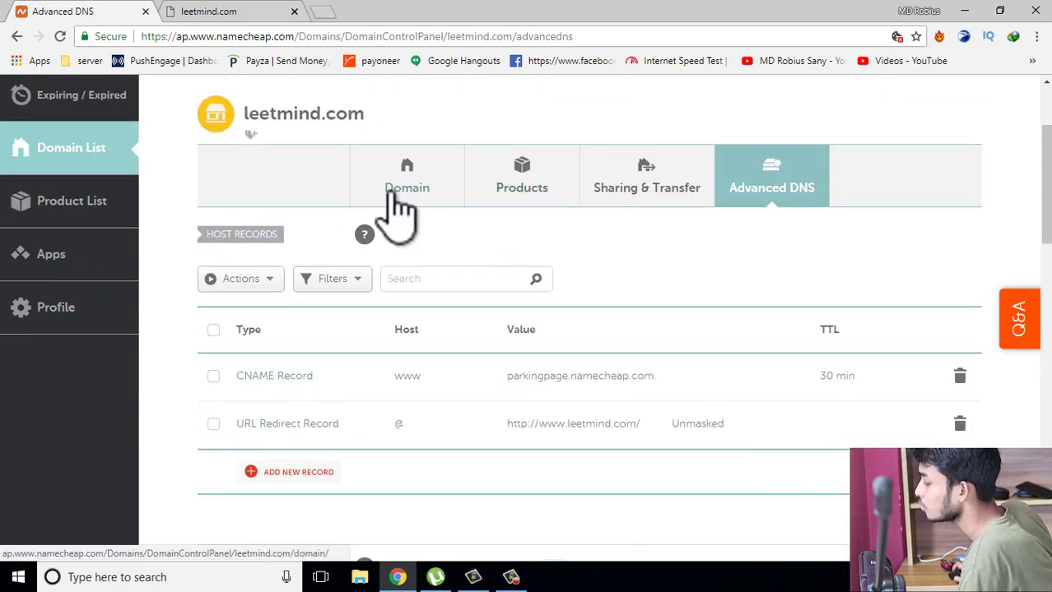
scroll(411, 247, down, 1)
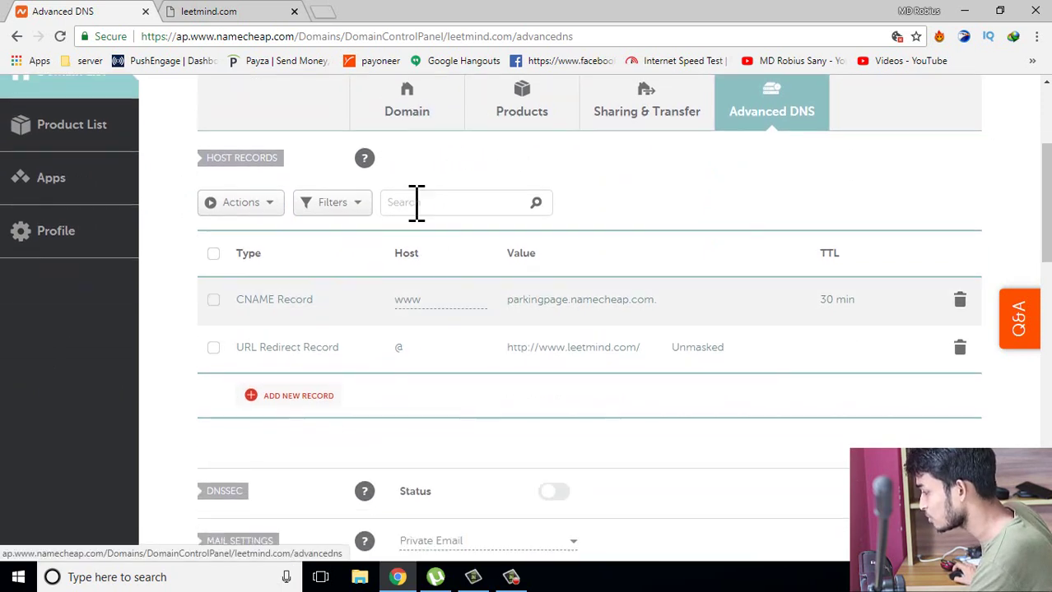
click(397, 123)
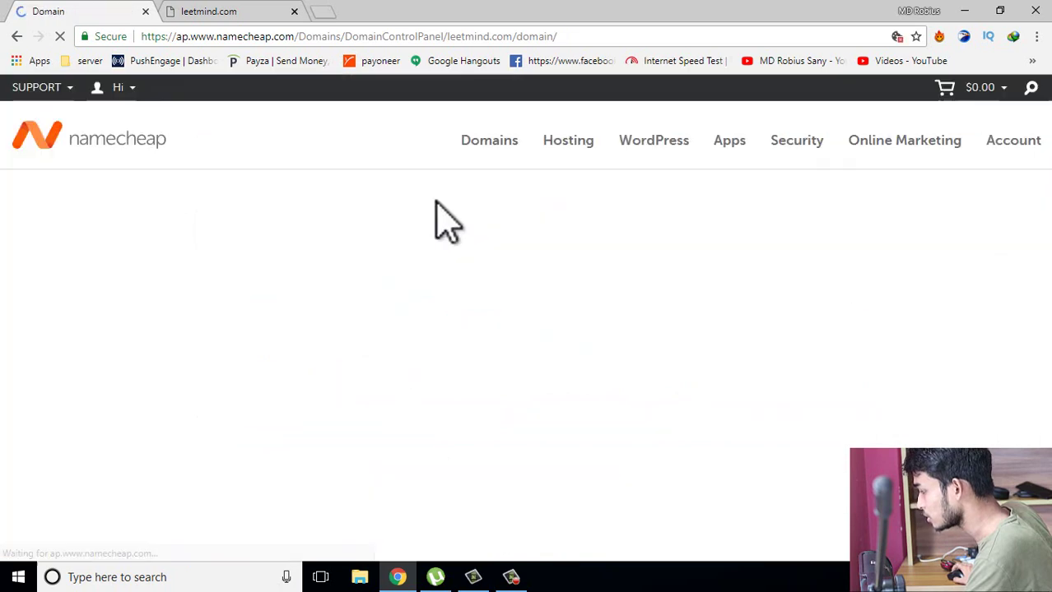
scroll(435, 267, down, 2)
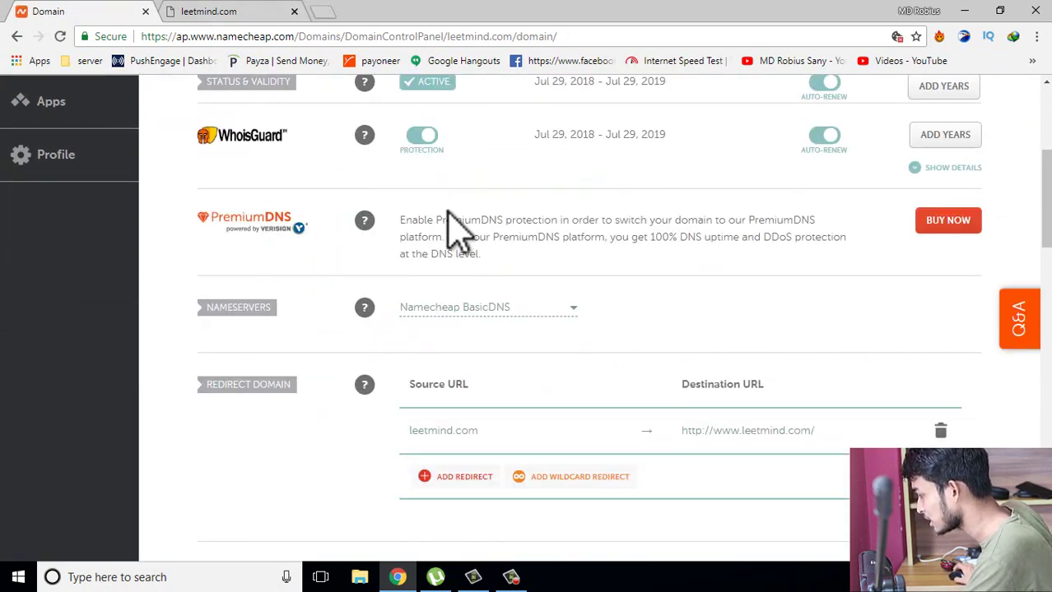
scroll(430, 301, down, 1)
Step: Choose Namecheap Web Hosting DNS as nameservers, glance at the parked site, and save
click(466, 230)
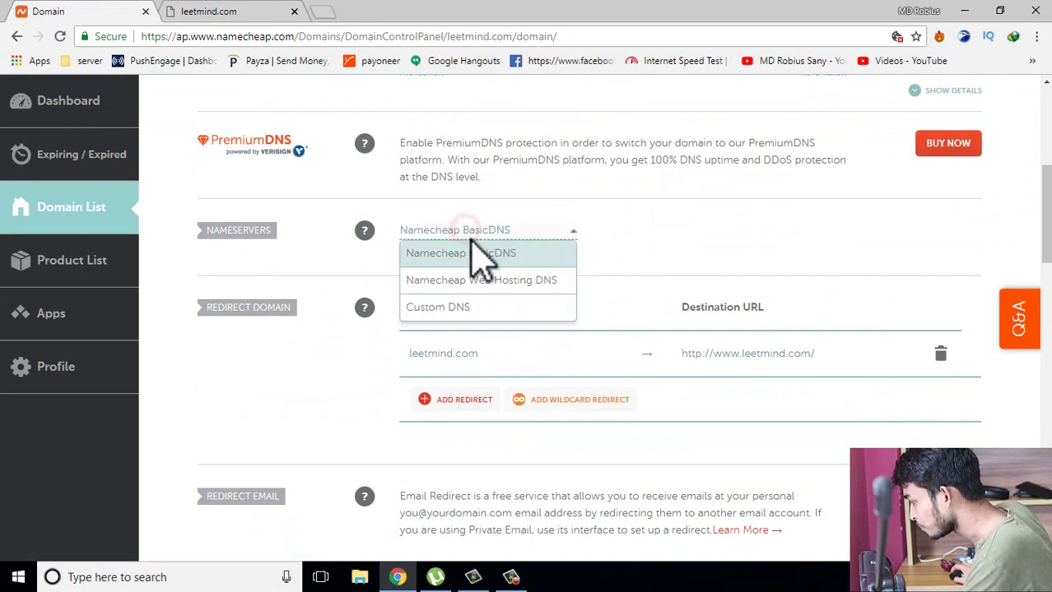
click(477, 279)
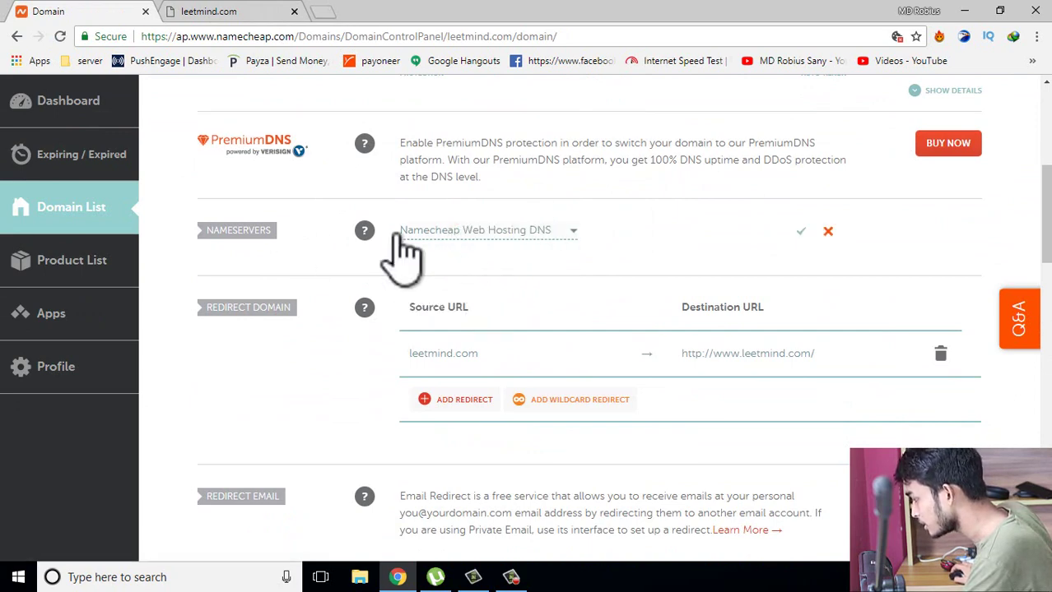
click(439, 229)
click(458, 281)
click(224, 10)
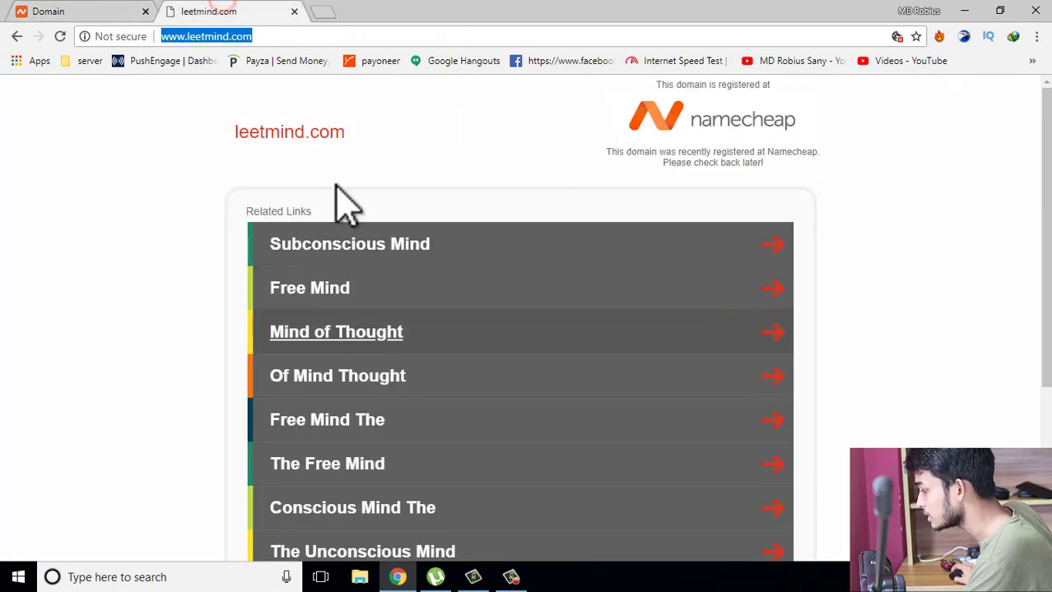
click(97, 10)
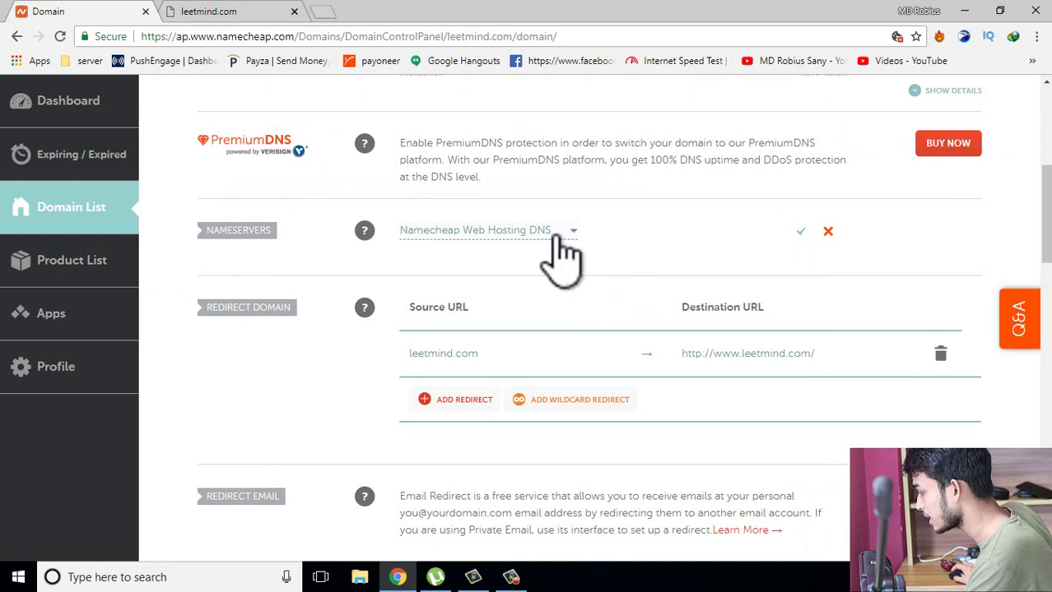
click(802, 233)
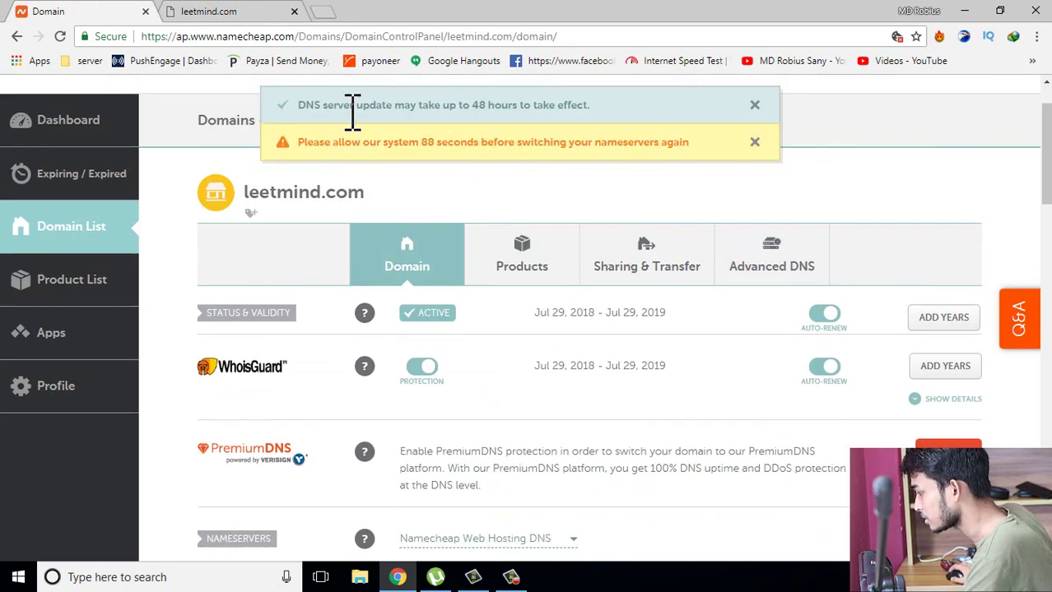
Step: Read the 48-hour DNS update notice, then go to the Dashboard's recently active products
drag(319, 116, 418, 107)
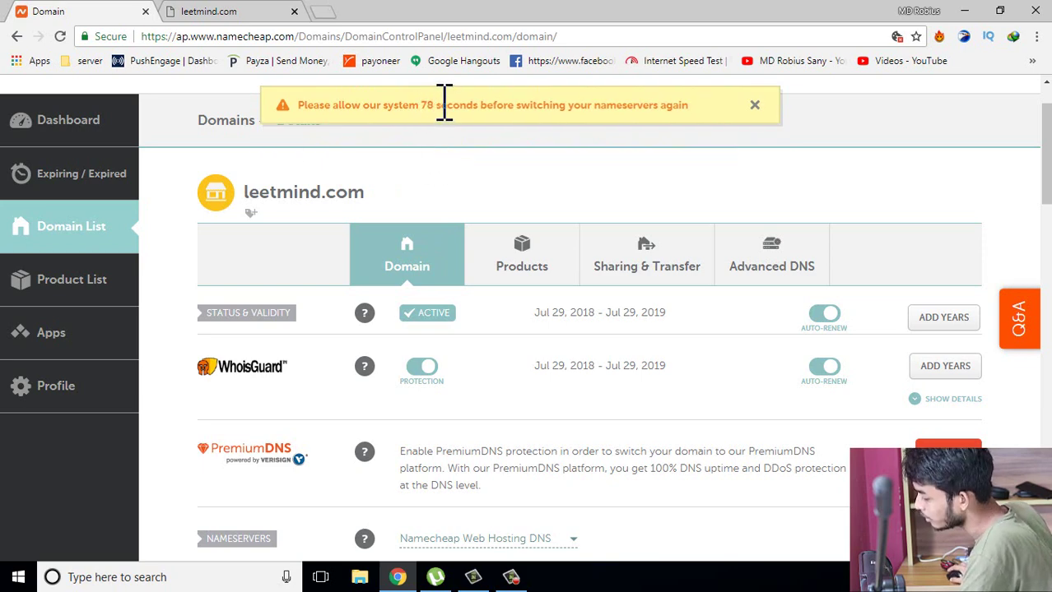
scroll(576, 337, down, 1)
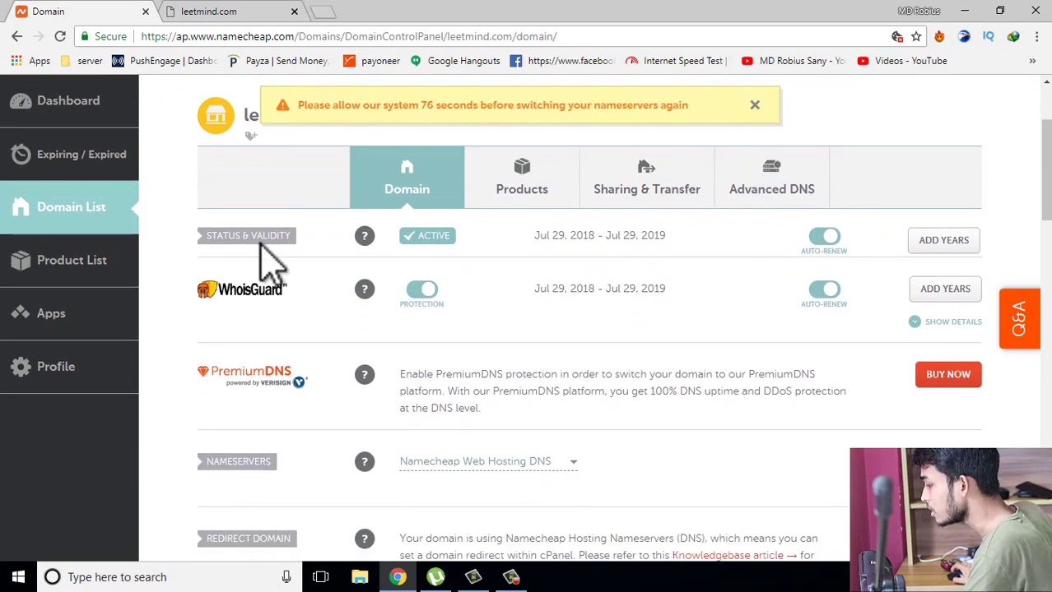
scroll(535, 315, down, 1)
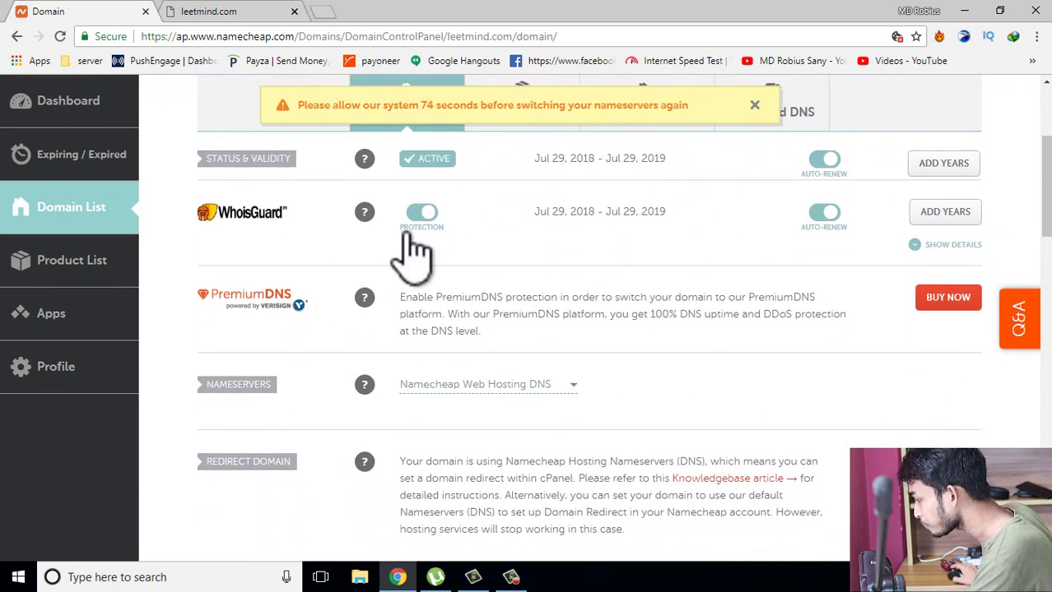
scroll(368, 223, down, 1)
scroll(412, 223, up, 3)
scroll(423, 223, up, 1)
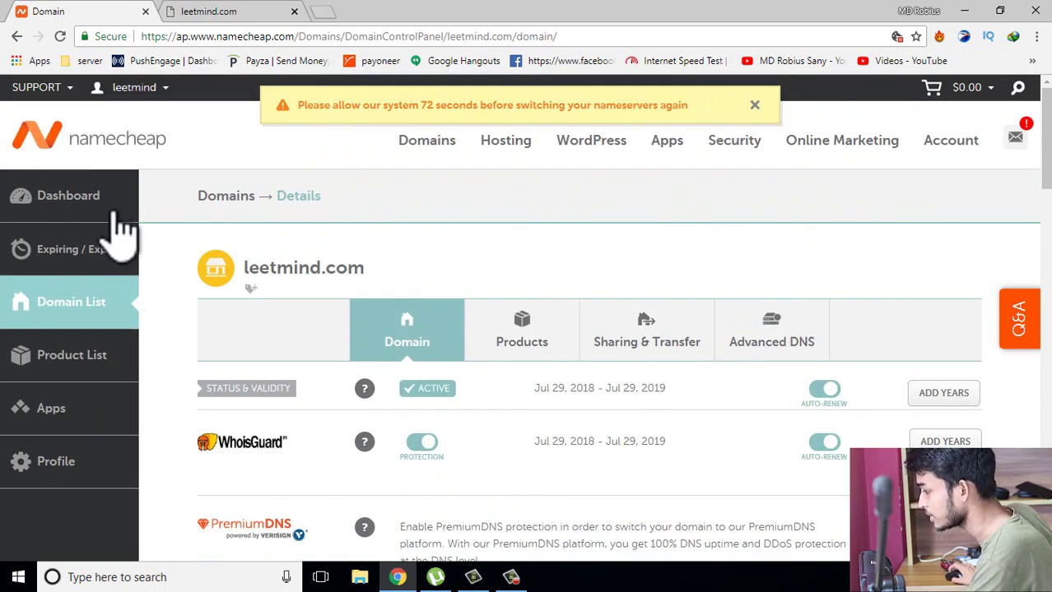
click(58, 193)
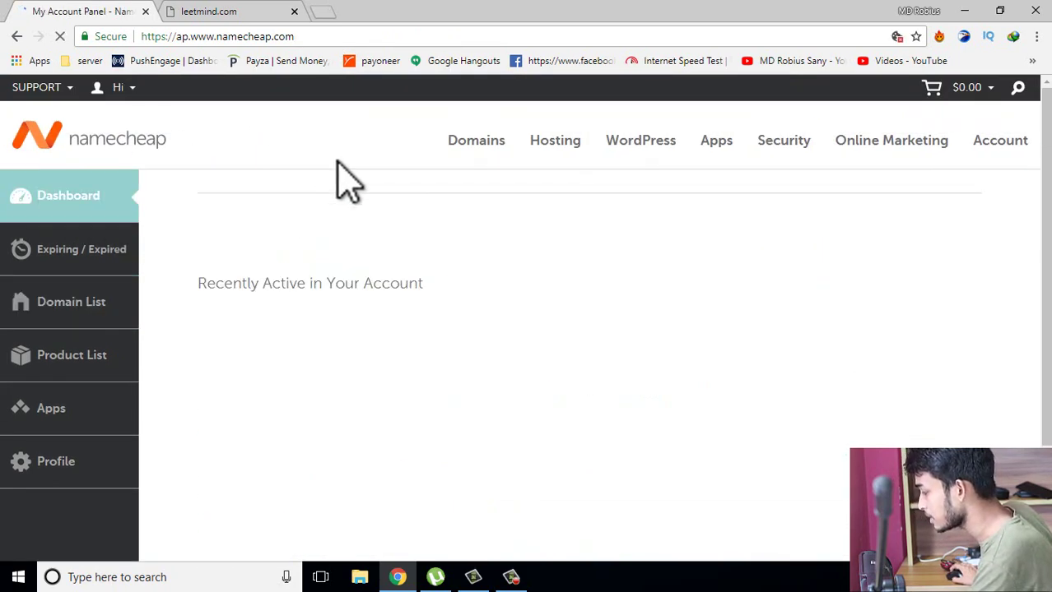
scroll(436, 309, down, 3)
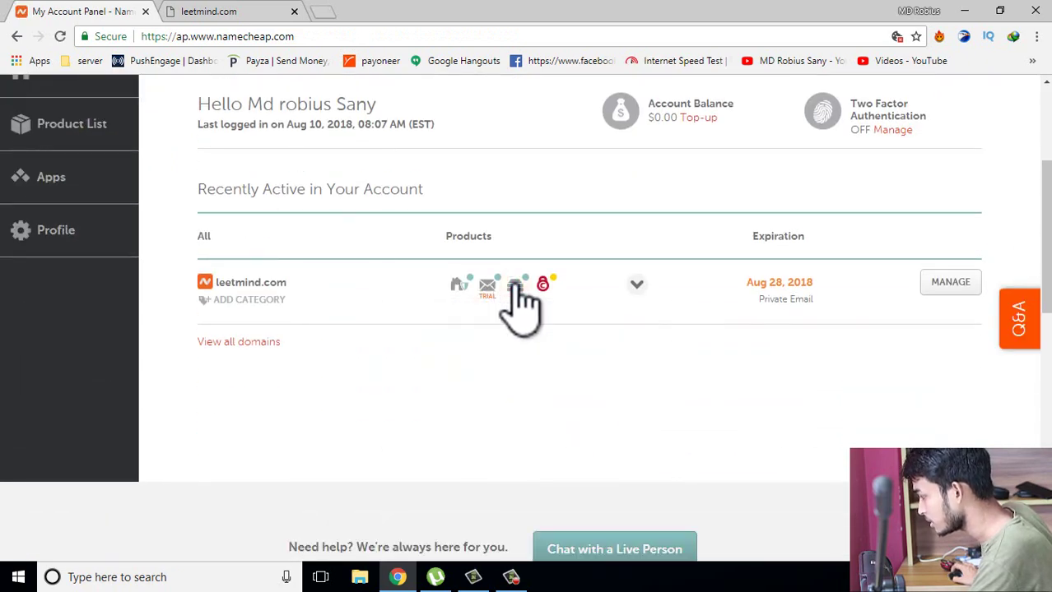
Step: Open the leetmind.com shared hosting package details, then bring the Gmail inbox window up full size
mouse_move(513, 290)
click(477, 379)
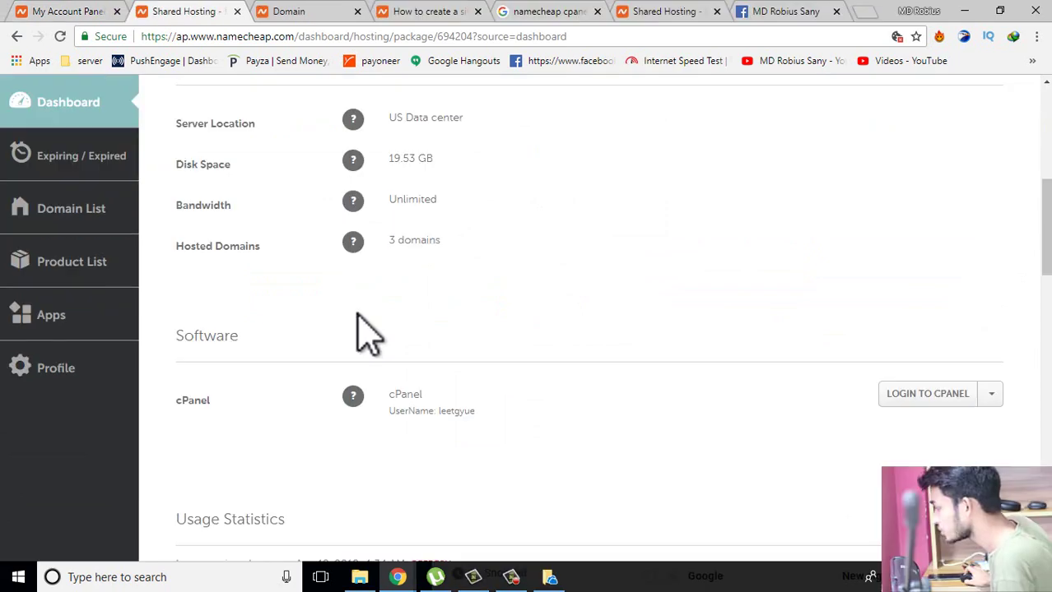
scroll(281, 199, up, 5)
scroll(460, 297, down, 3)
scroll(456, 320, down, 1)
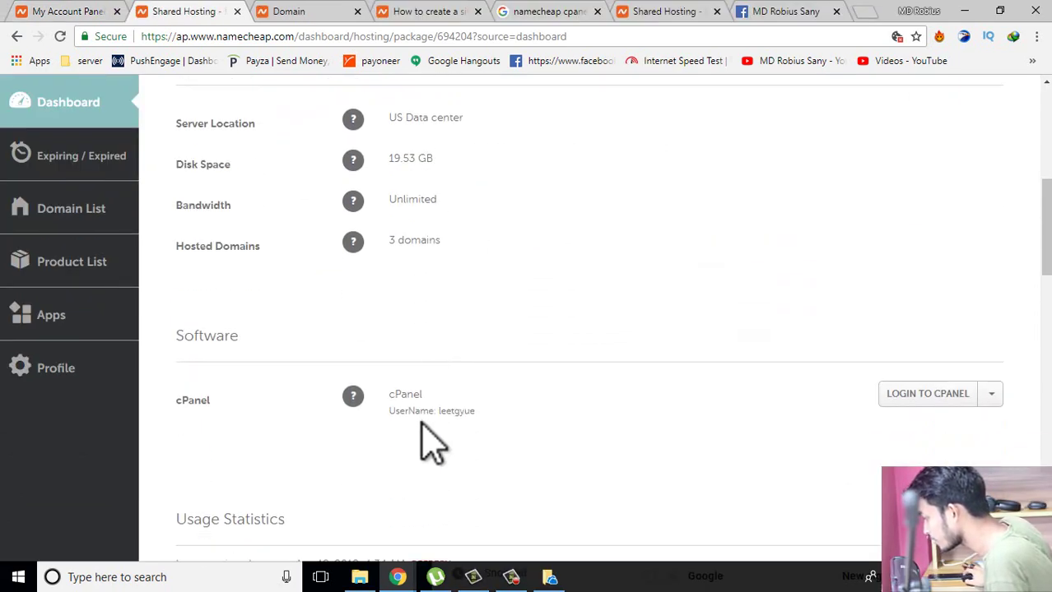
click(398, 577)
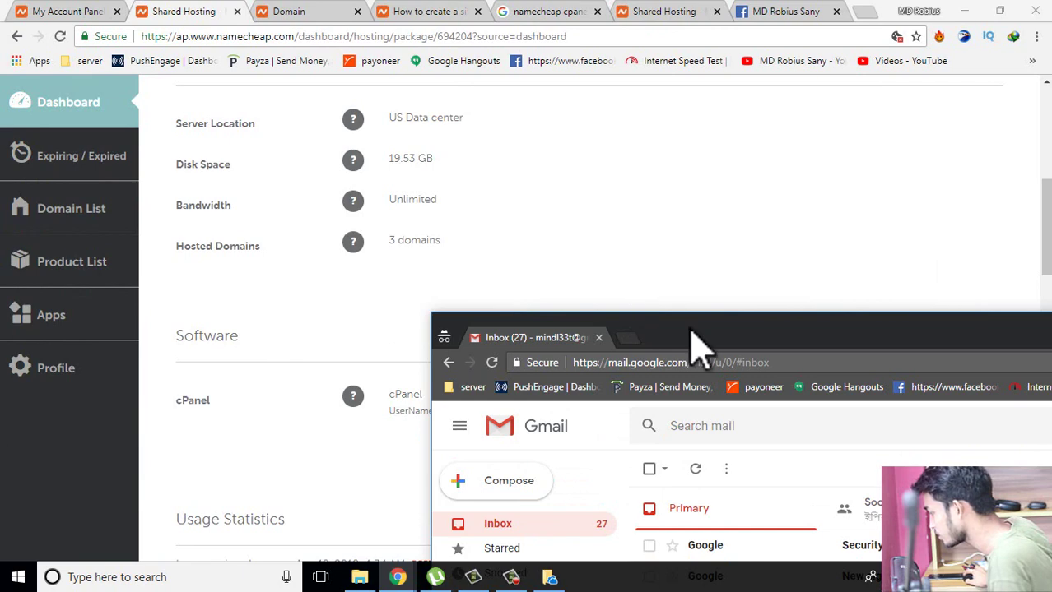
double_click(696, 341)
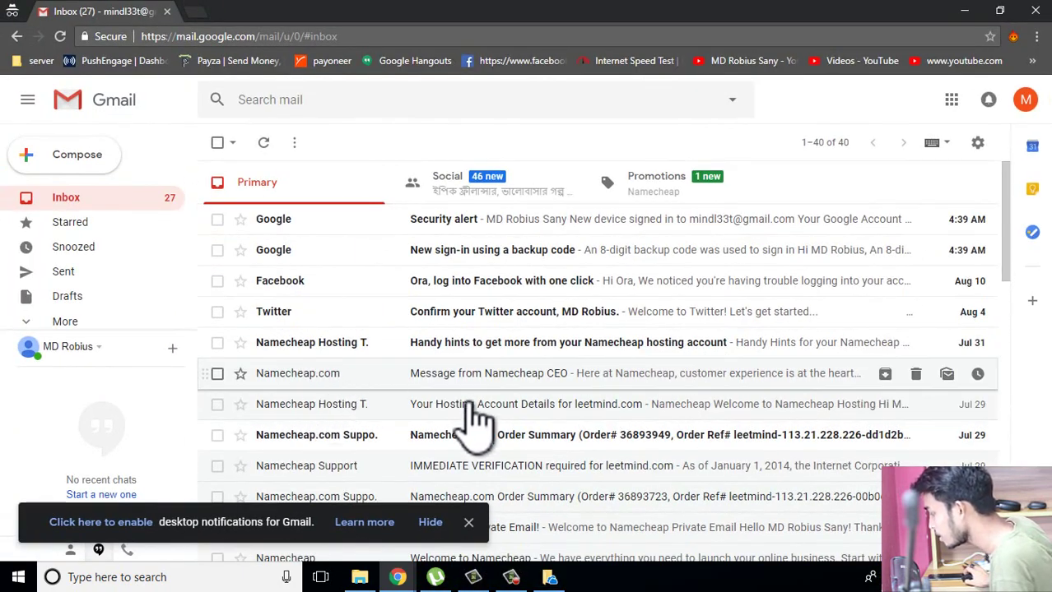
Step: Open the 'Your Hosting Account Details' email and select the cPanel username
click(334, 403)
scroll(512, 330, down, 10)
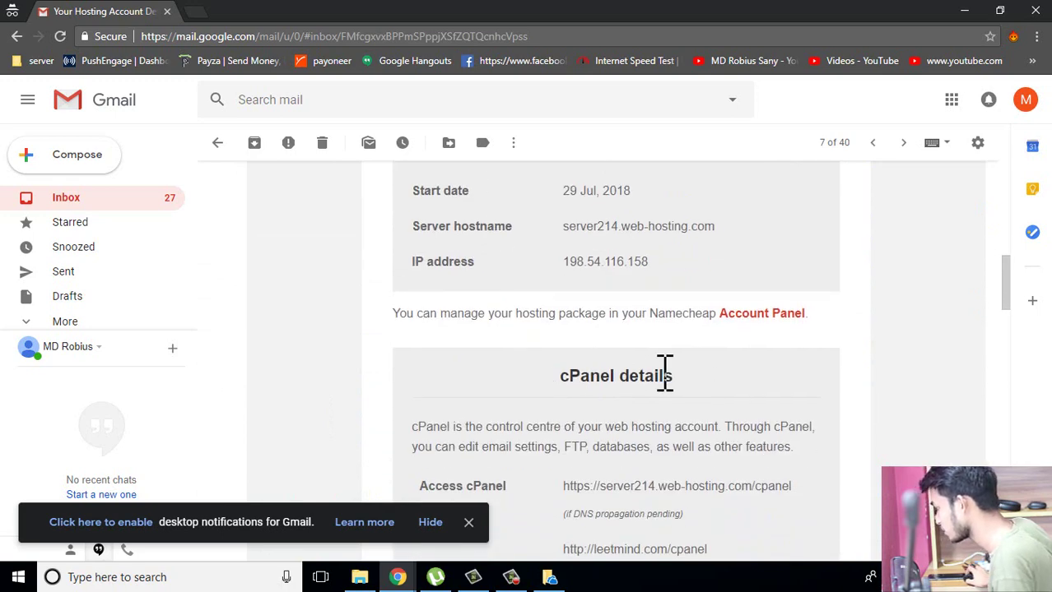
scroll(665, 375, down, 3)
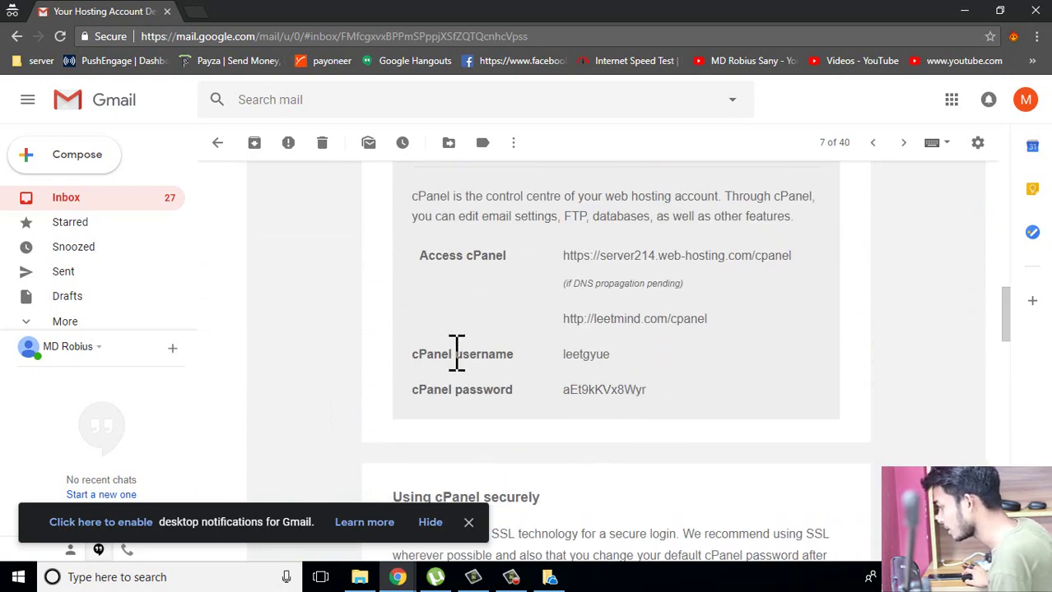
click(553, 377)
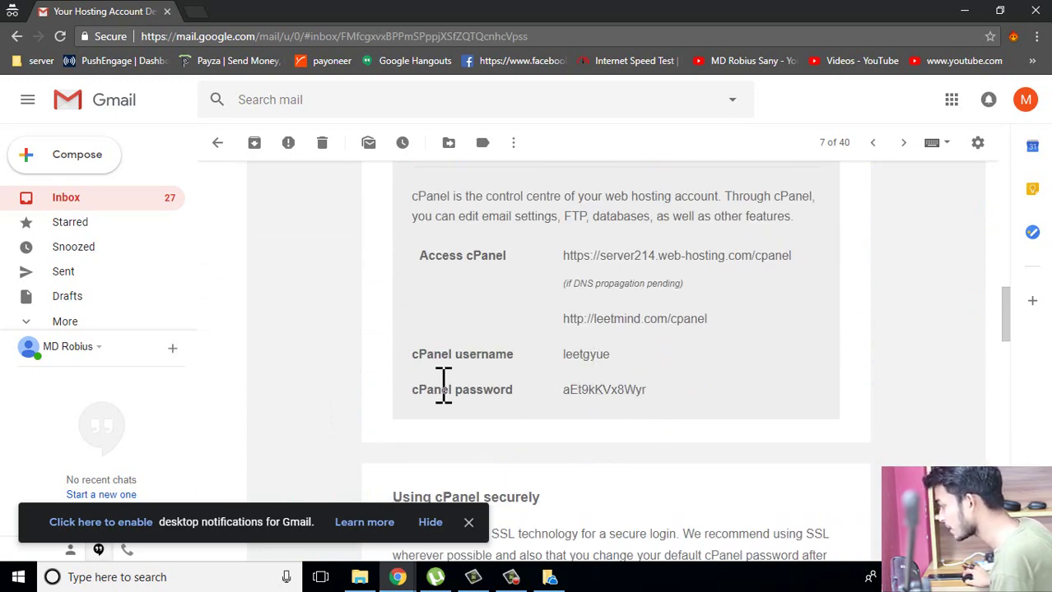
drag(434, 389, 499, 391)
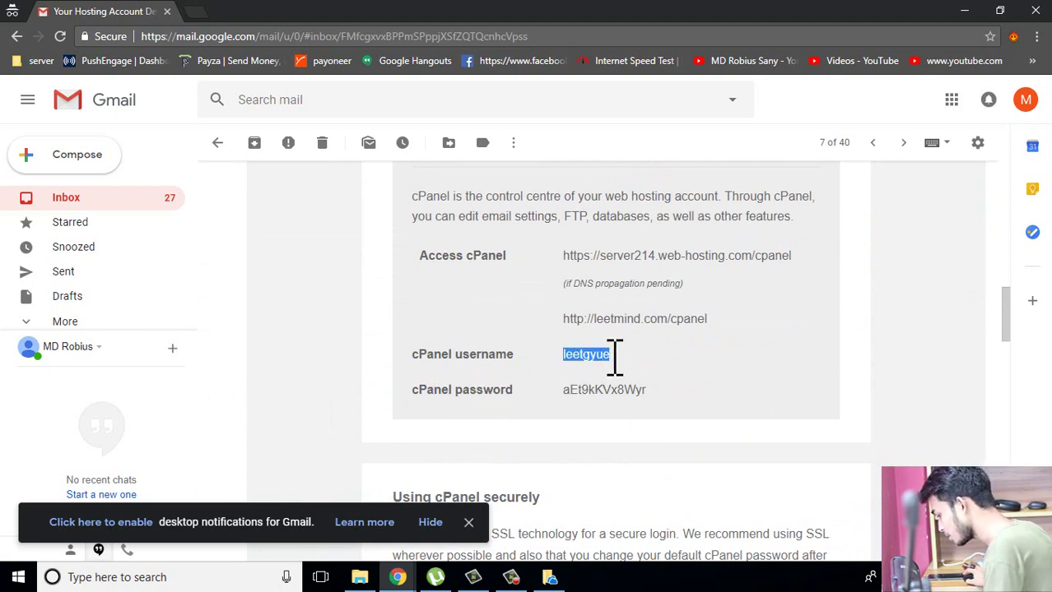
Step: Start the cPanel login from the Namecheap hosting page, then restore the Gmail email
click(961, 12)
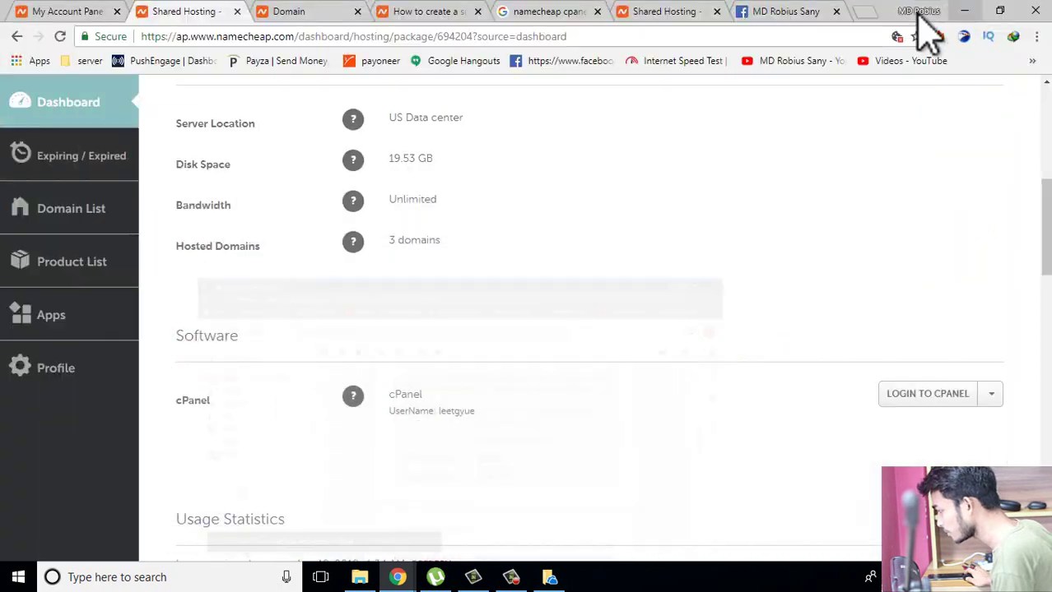
click(917, 387)
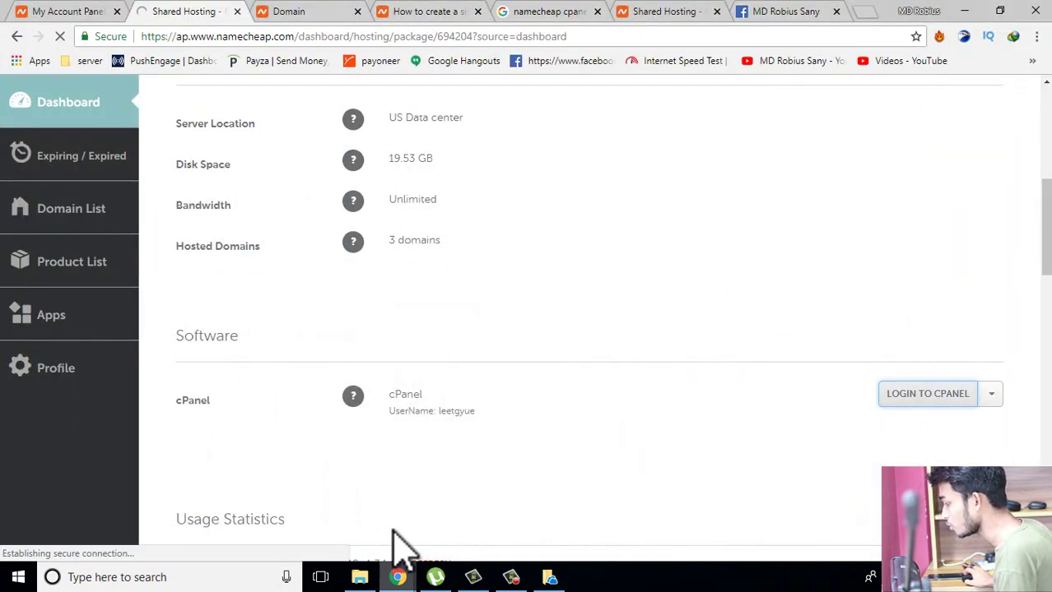
mouse_move(397, 578)
click(526, 543)
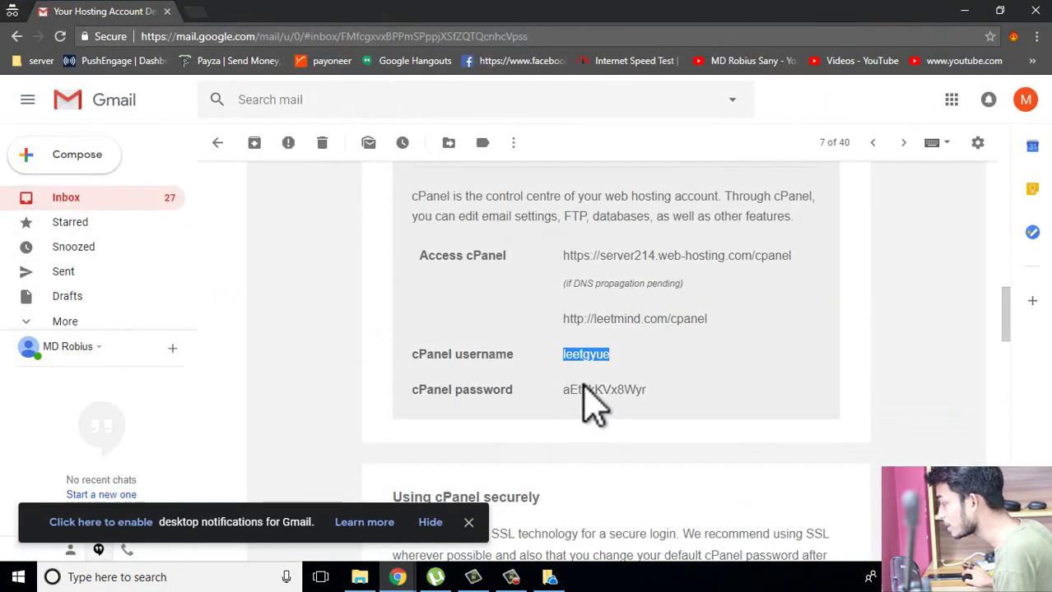
Step: Copy the cPanel password from the email, paste it into the login form, and log in
click(963, 10)
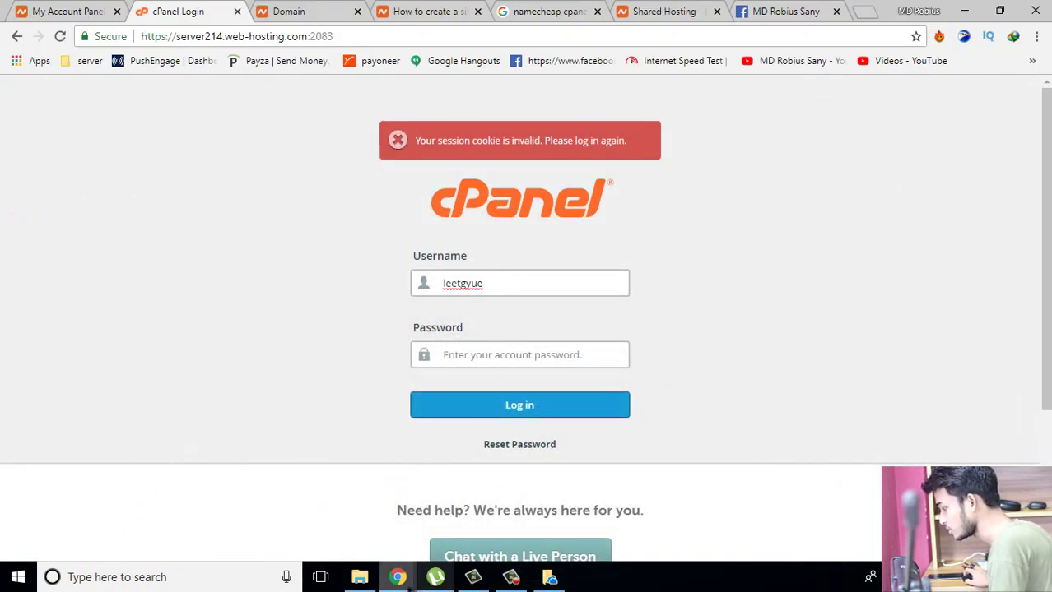
mouse_move(397, 578)
click(547, 526)
drag(563, 390, 630, 392)
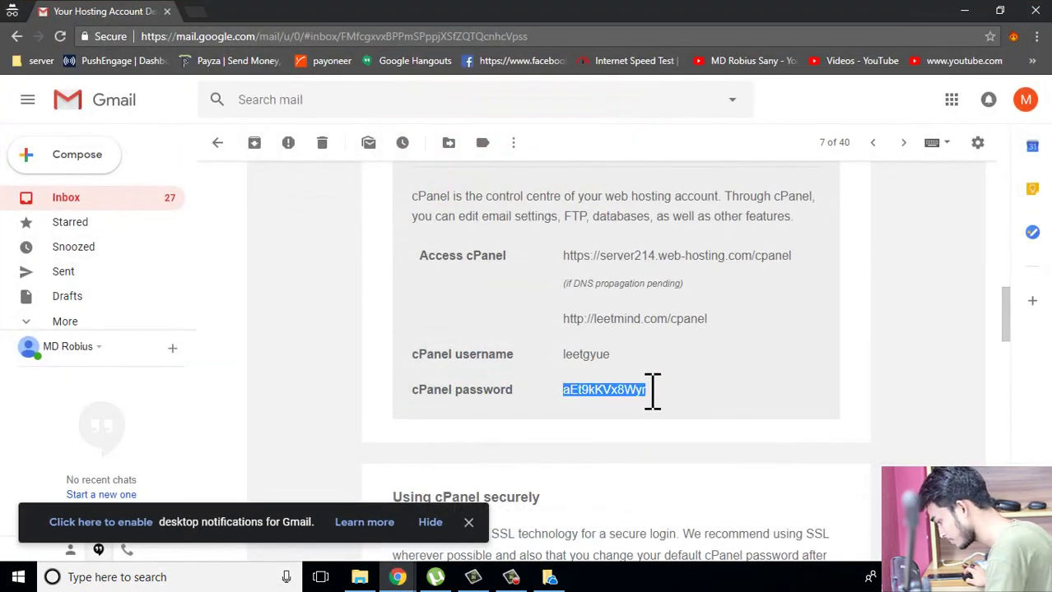
click(965, 11)
click(524, 353)
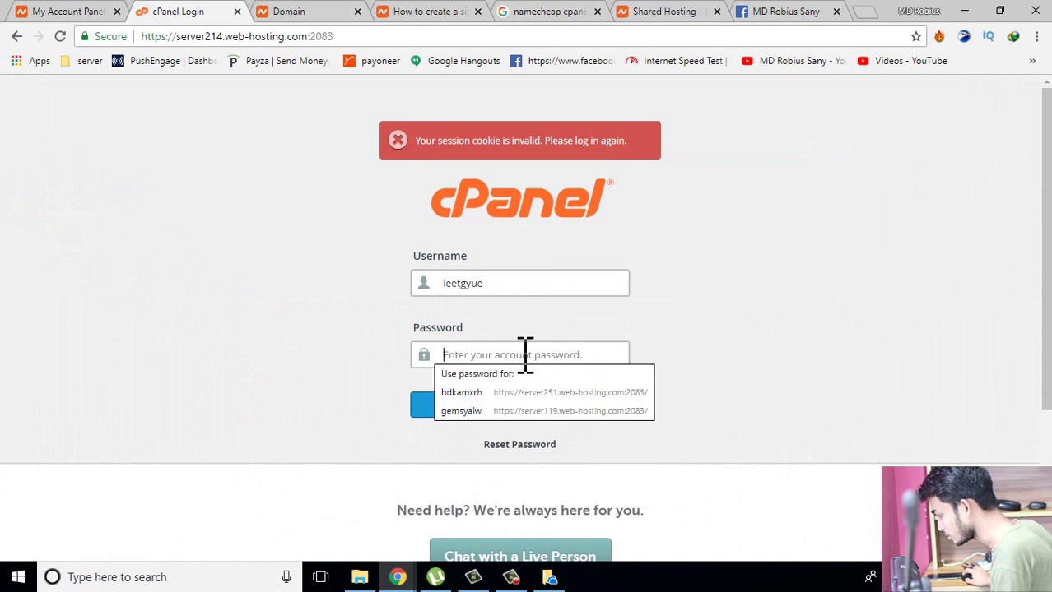
key(ctrl+v)
click(527, 416)
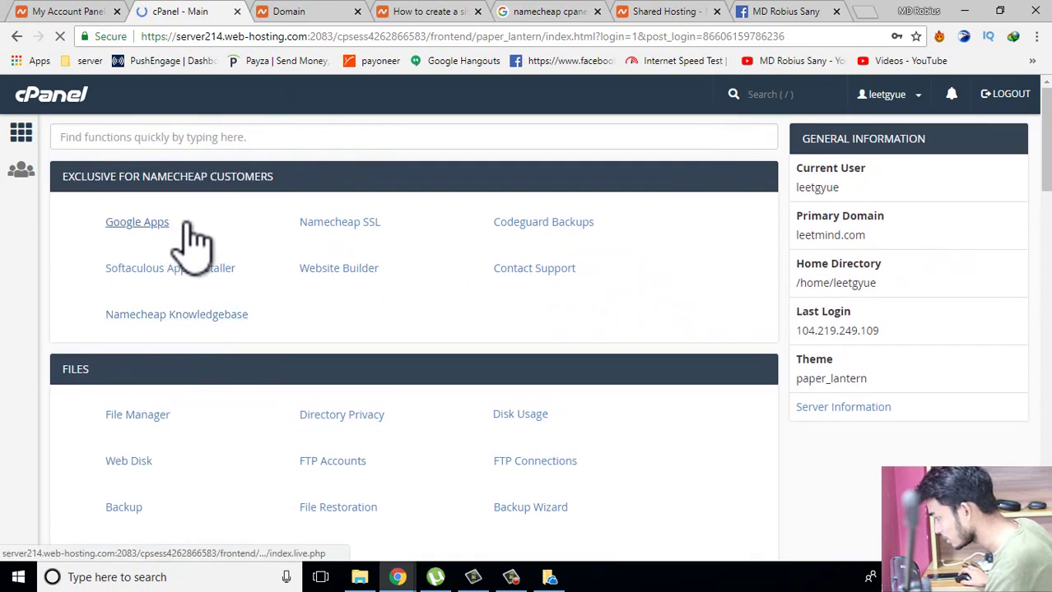
Step: Select leetmind.com under Primary Domain and copy it via the right-click menu
scroll(278, 305, down, 6)
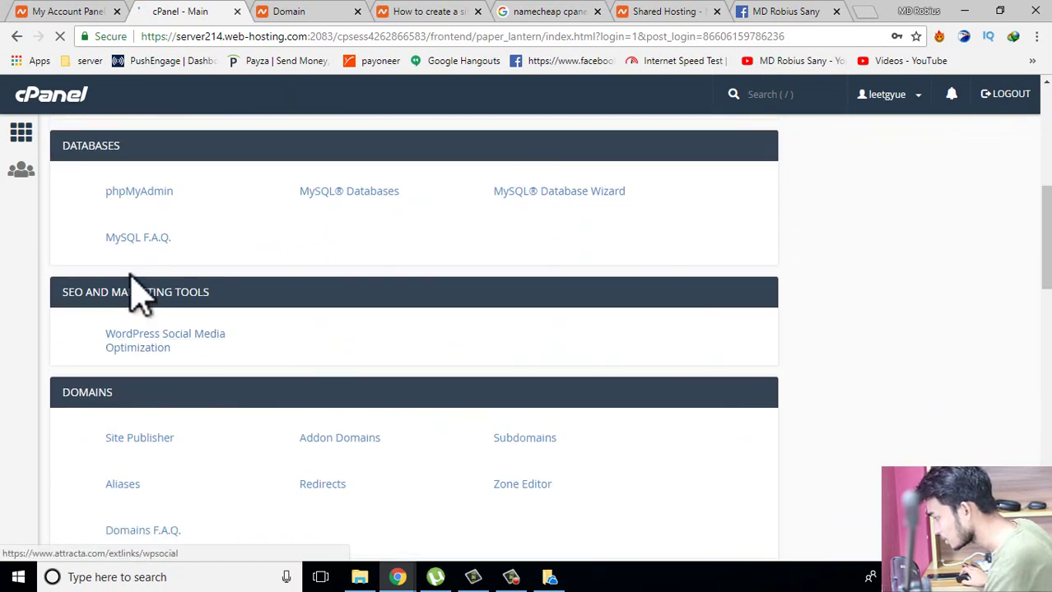
scroll(123, 411, down, 3)
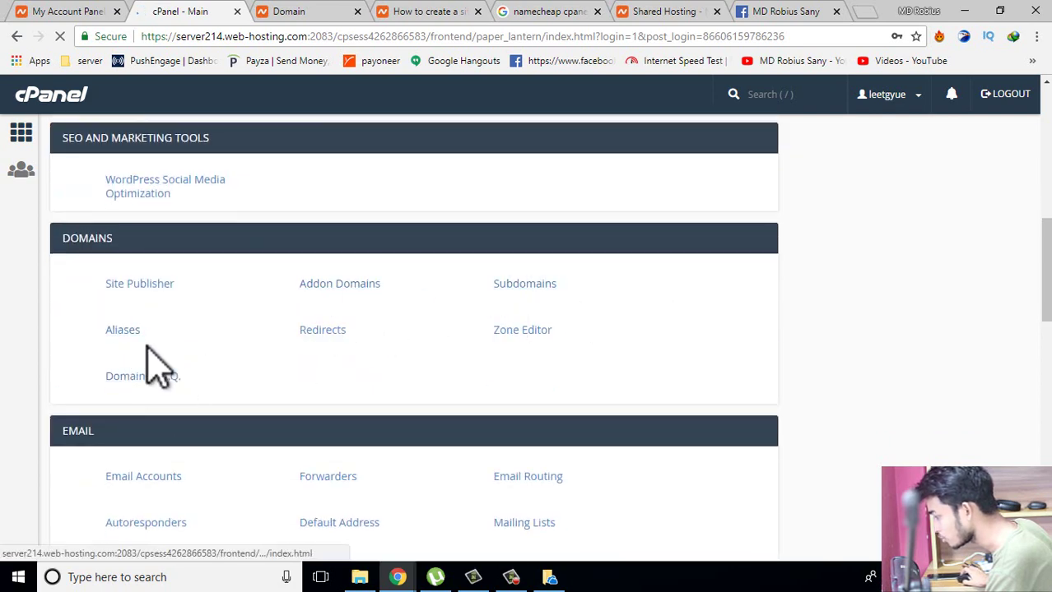
scroll(181, 380, up, 10)
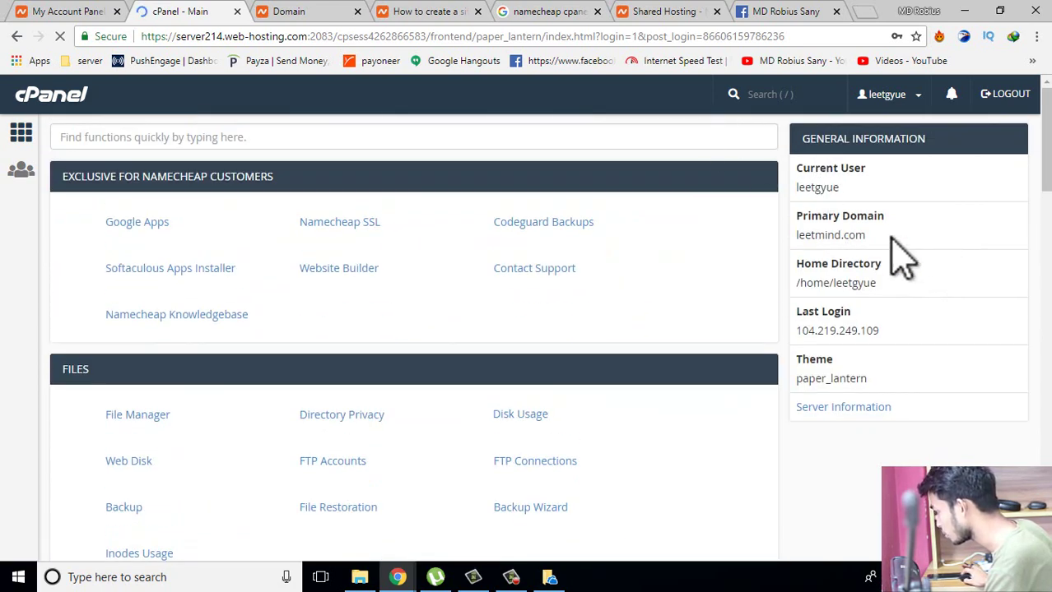
drag(890, 236, 801, 247)
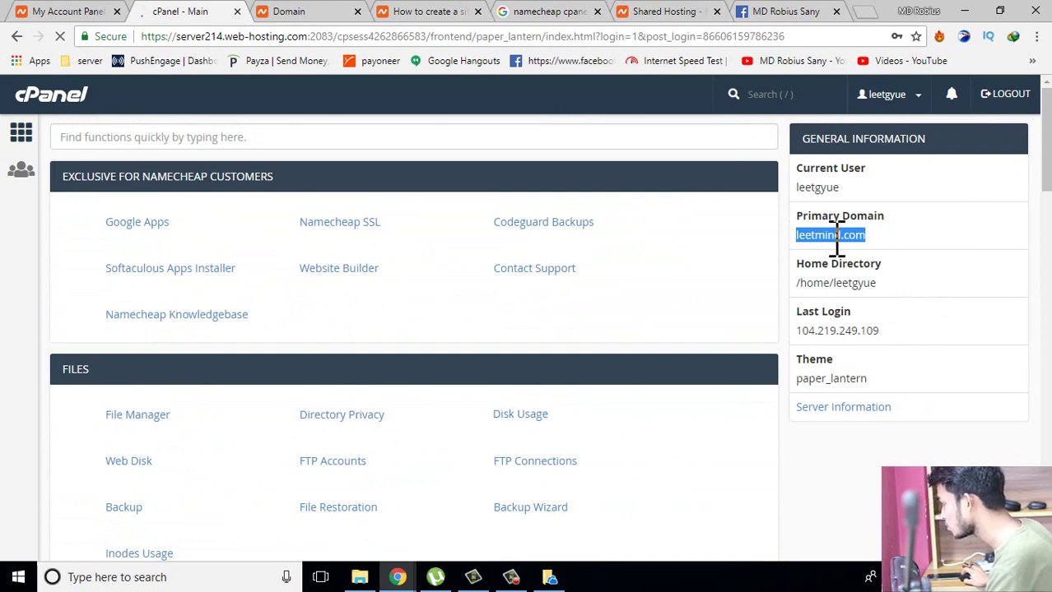
right_click(814, 237)
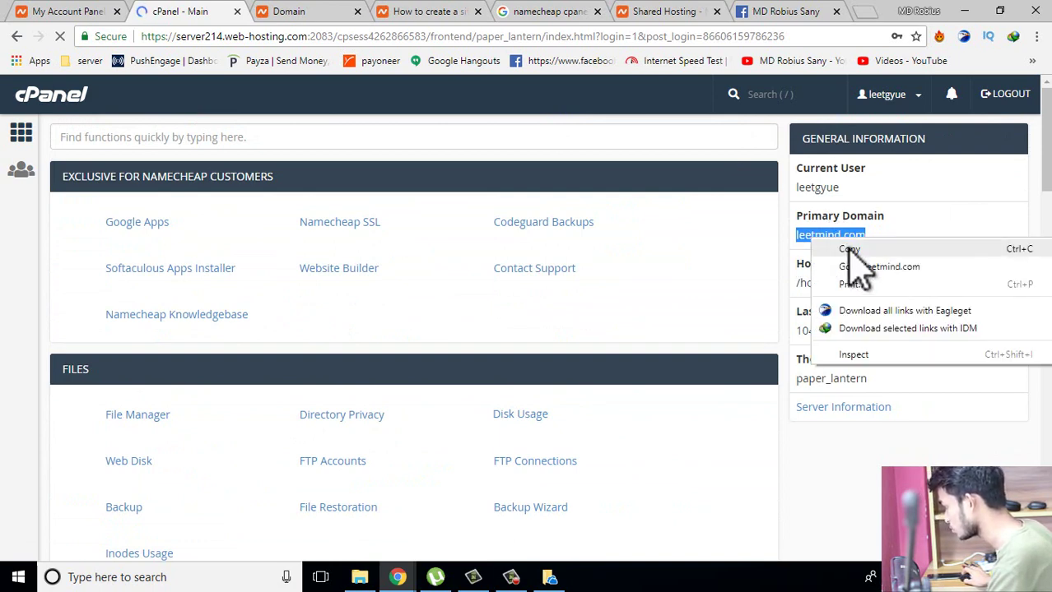
click(859, 258)
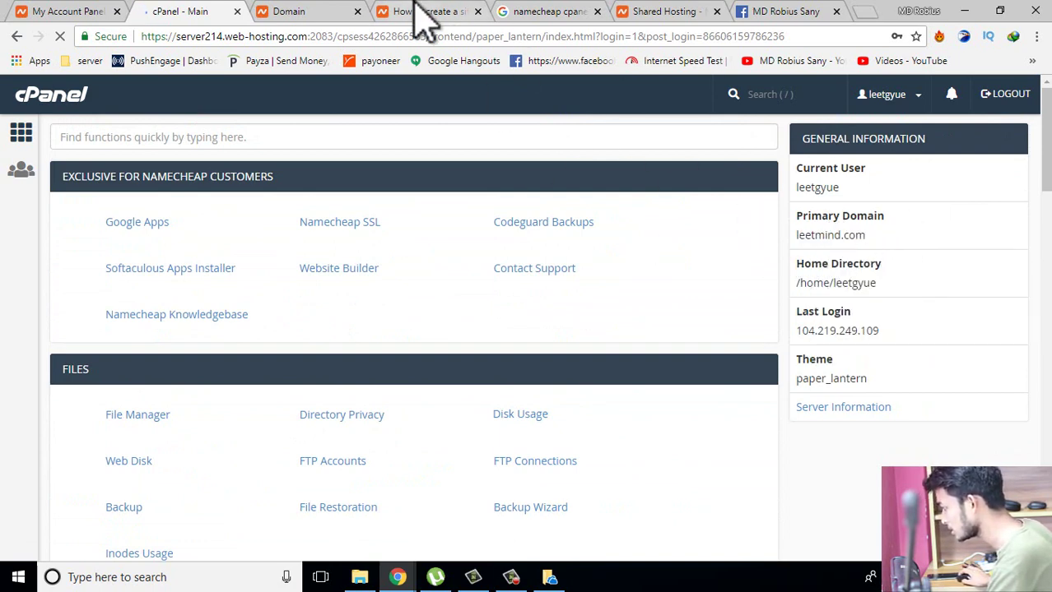
Step: Load leetmind.com in a new incognito window
click(1038, 37)
click(892, 94)
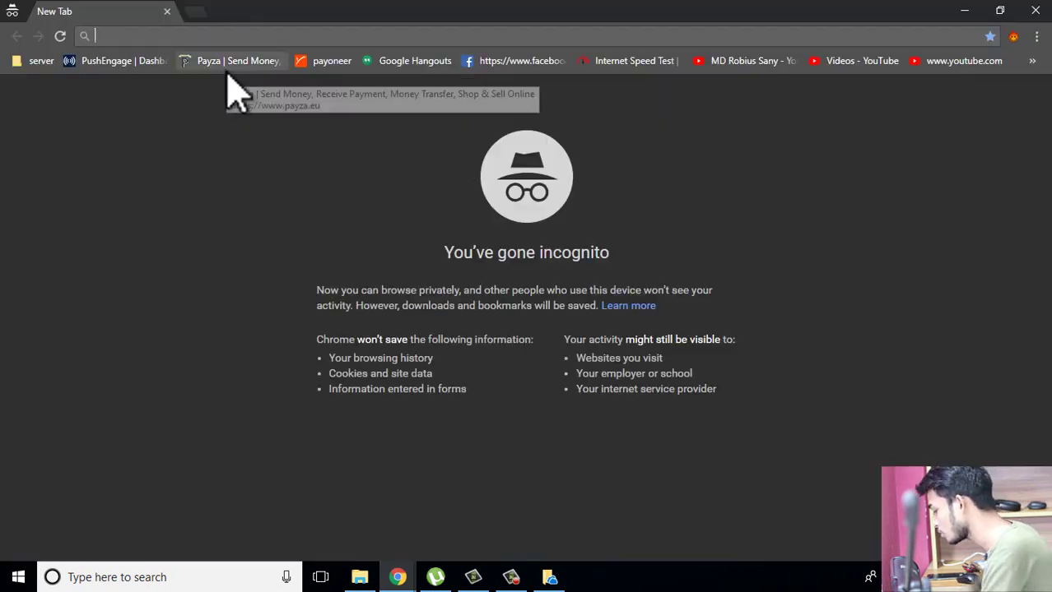
text(leet)
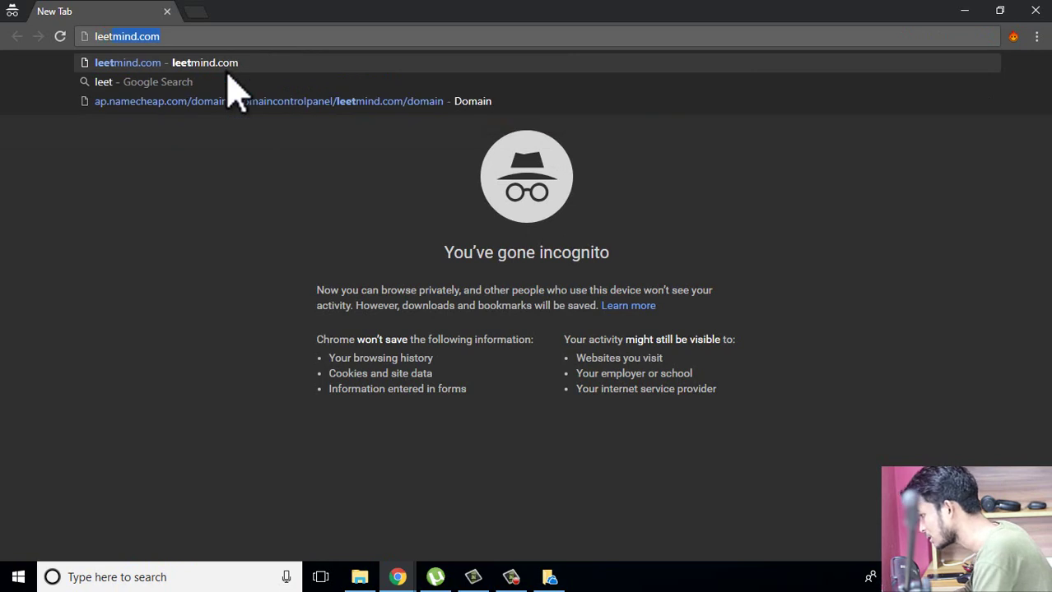
key(Return)
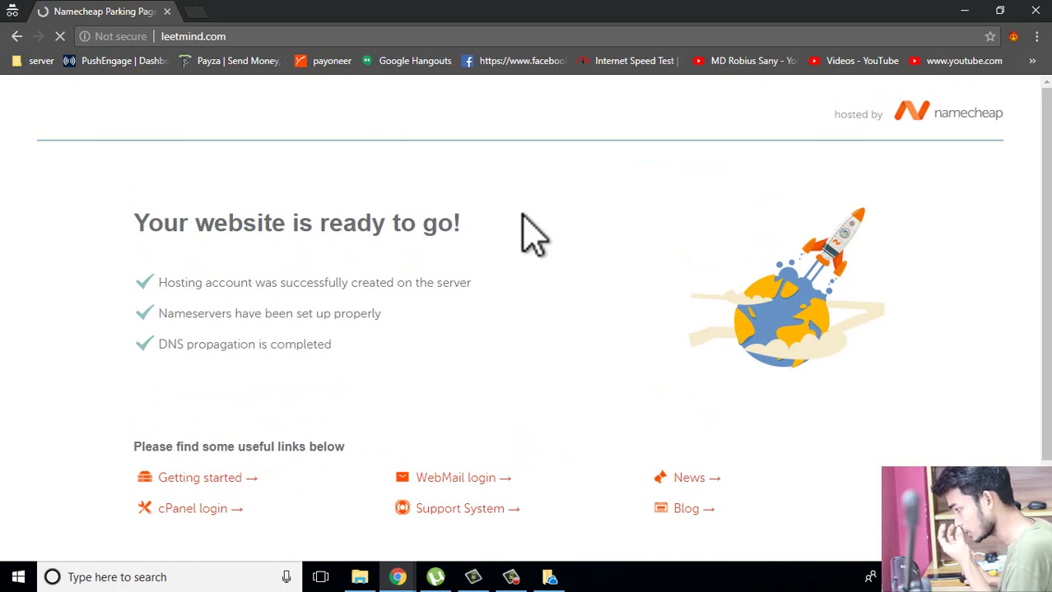
Step: Review the 'Your website is ready to go!' checklist, then minimize the private window
drag(273, 222, 375, 235)
click(217, 306)
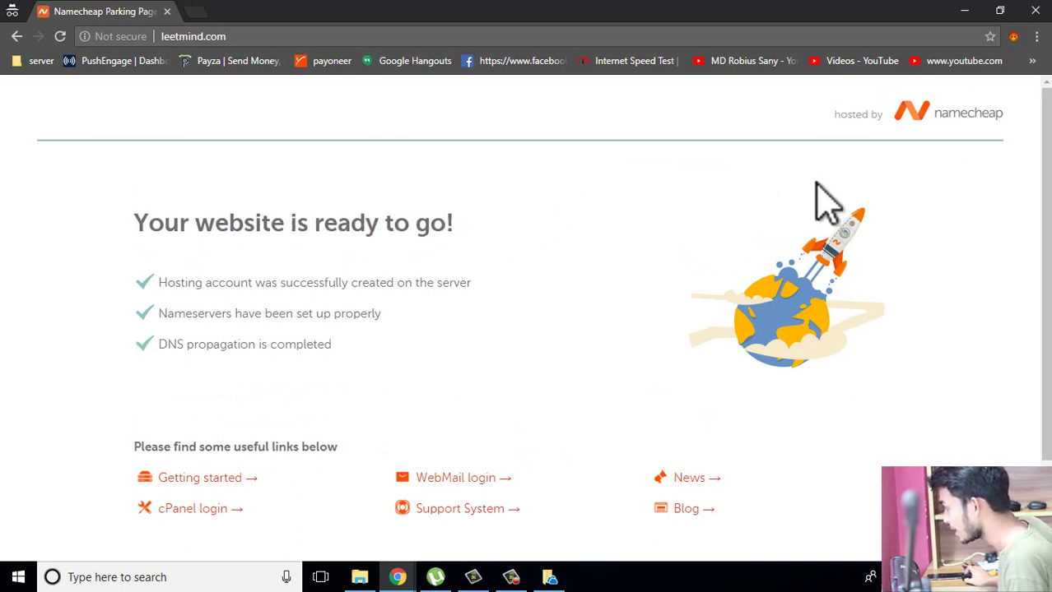
scroll(603, 324, down, 3)
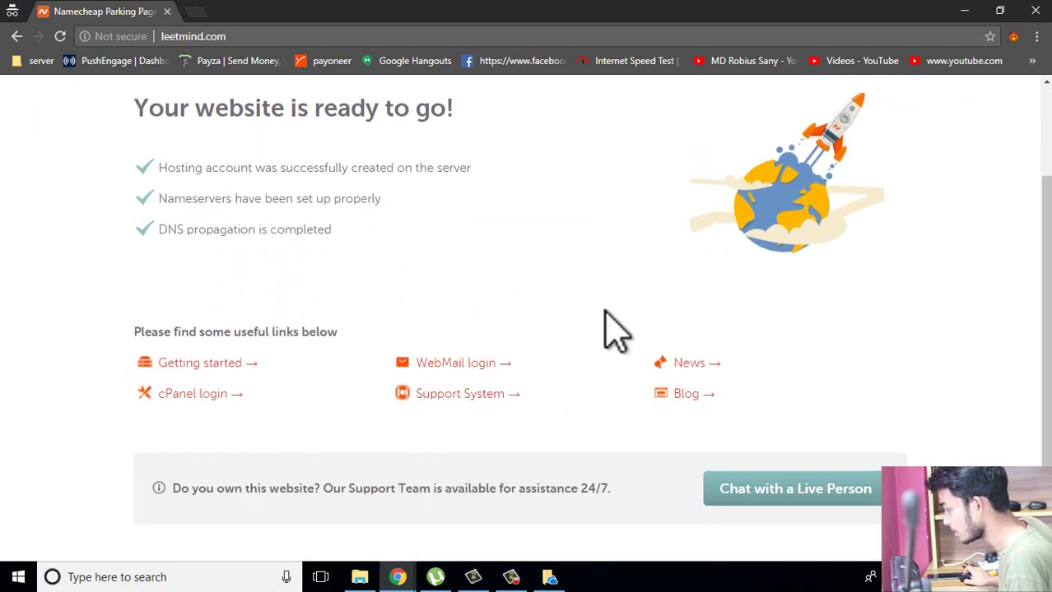
scroll(368, 258, up, 1)
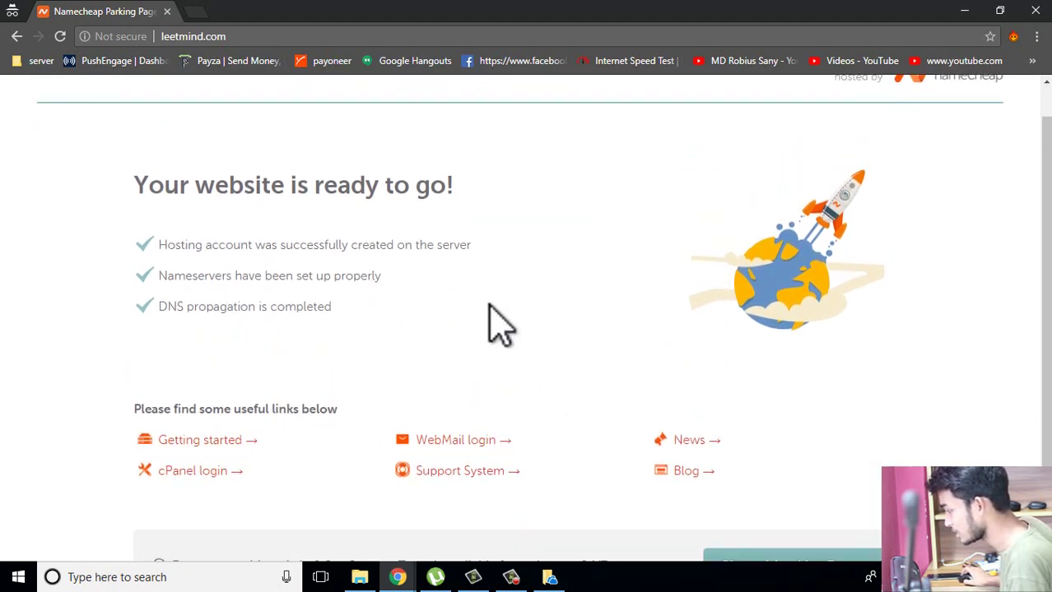
drag(286, 276, 269, 306)
click(181, 282)
click(183, 306)
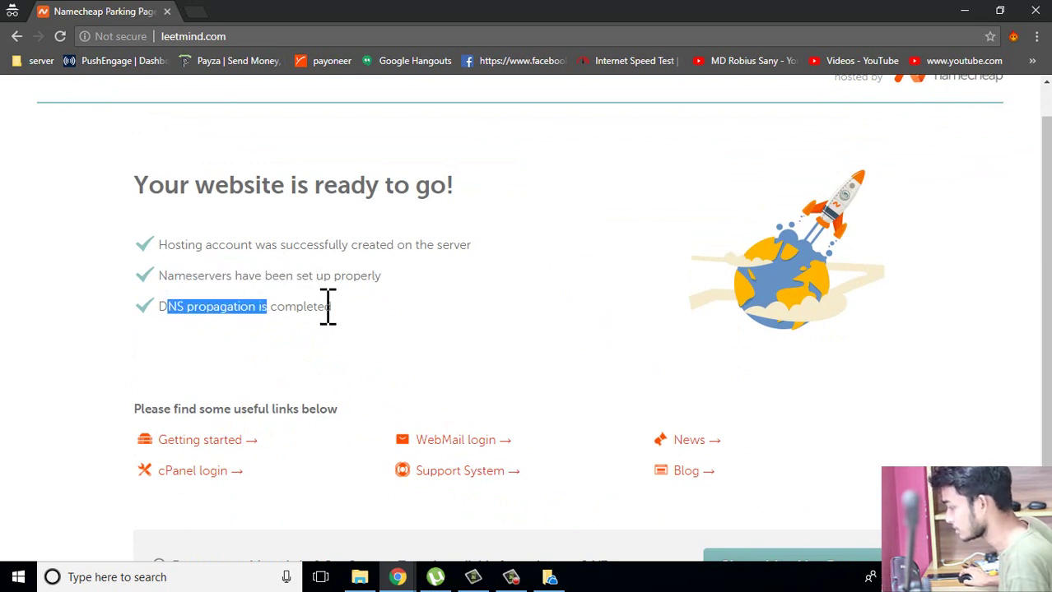
click(310, 306)
scroll(658, 309, down, 1)
scroll(650, 308, up, 1)
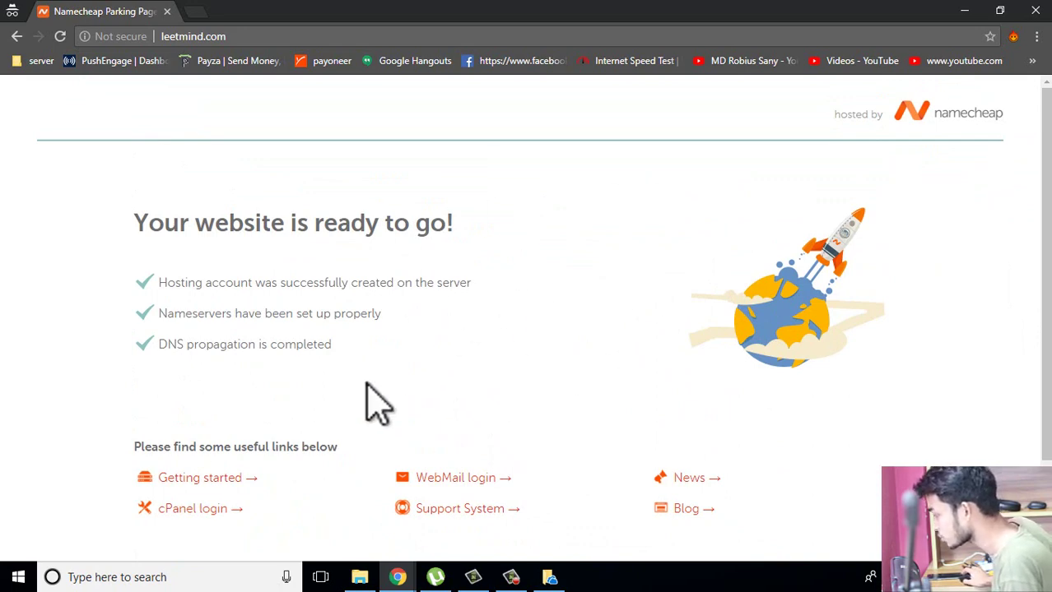
drag(153, 222, 336, 282)
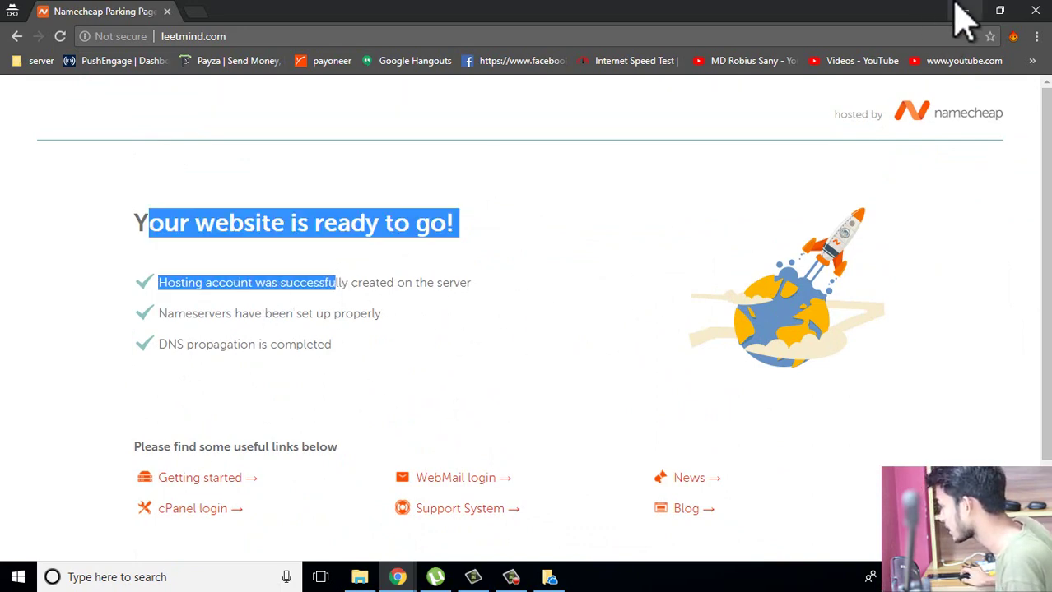
click(962, 10)
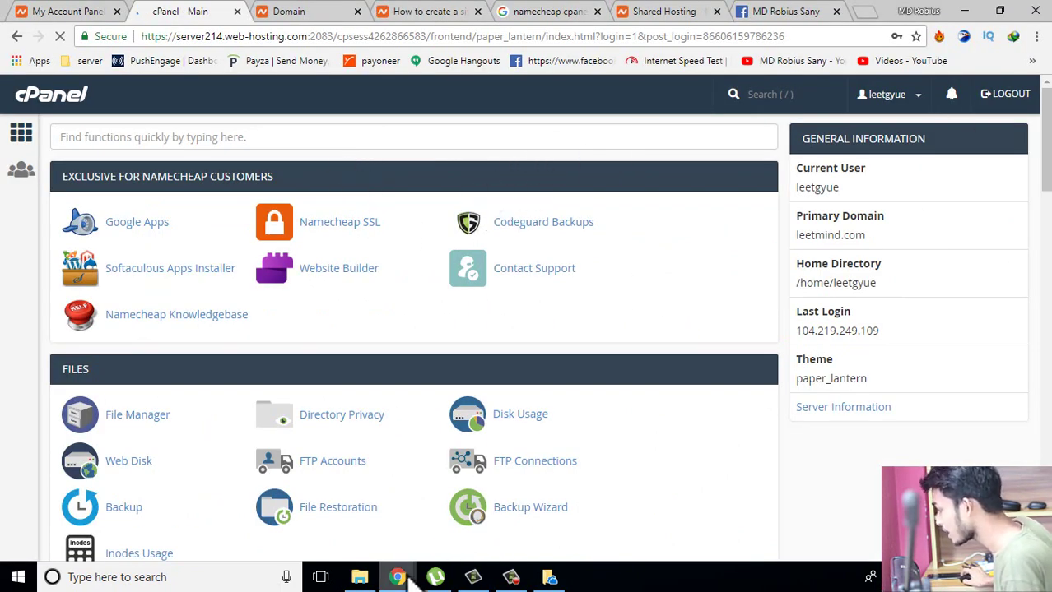
Step: Load leetmind.com in a new tab of the main Chrome window
click(864, 11)
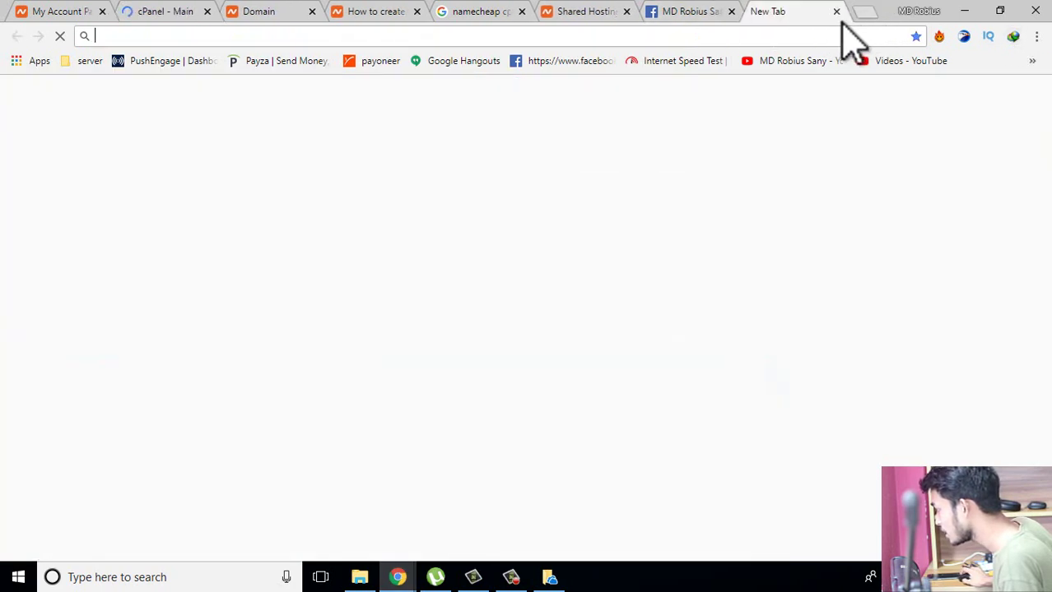
text(leetm)
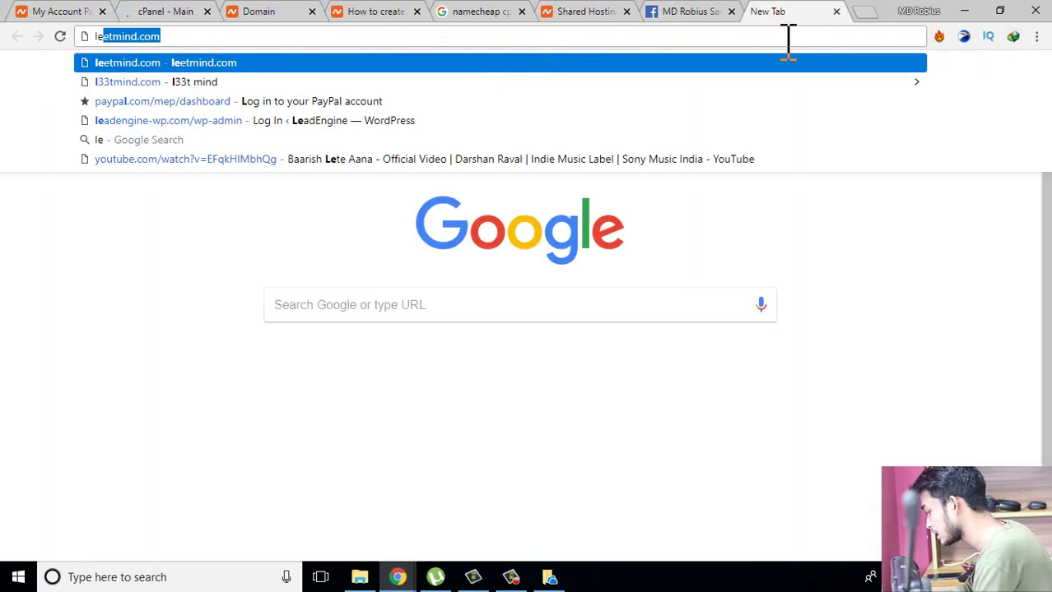
key(BackSpace)
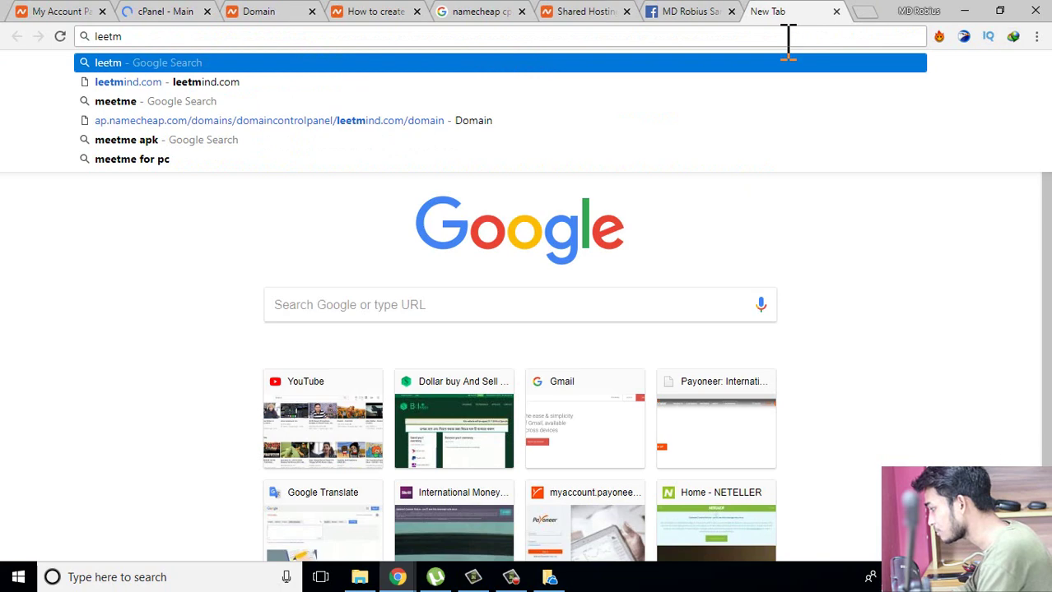
text(in)
key(Return)
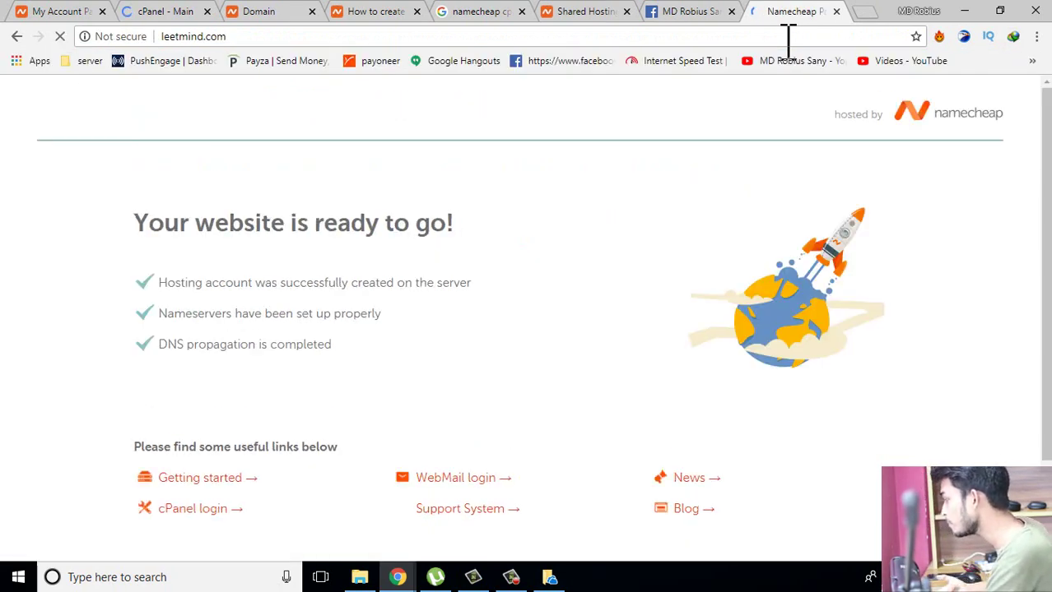
drag(240, 344, 397, 422)
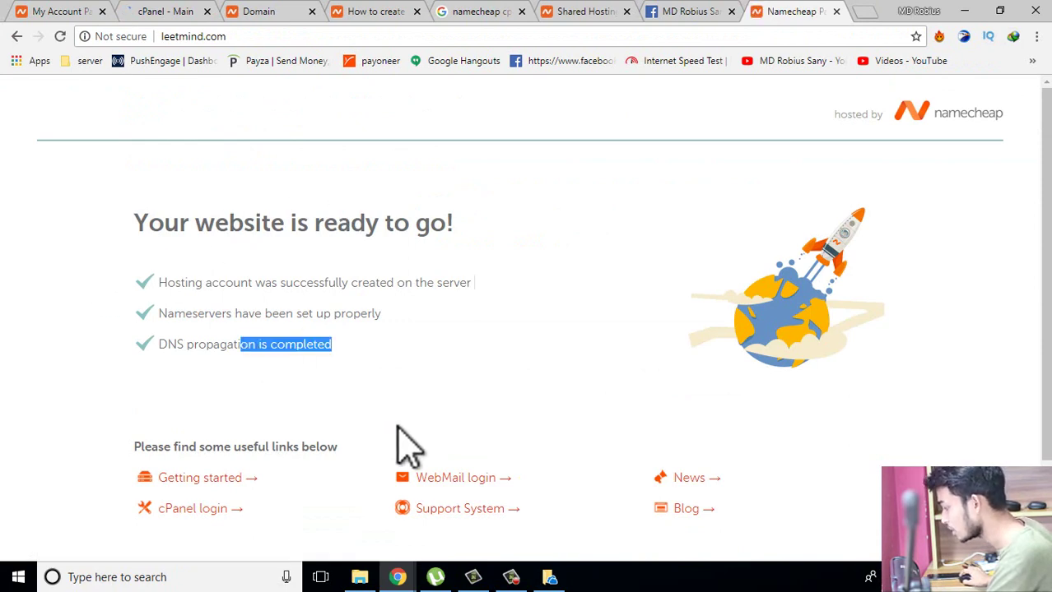
Step: Minimize the incognito leetmind.com window, then open and close another incognito window
mouse_move(415, 576)
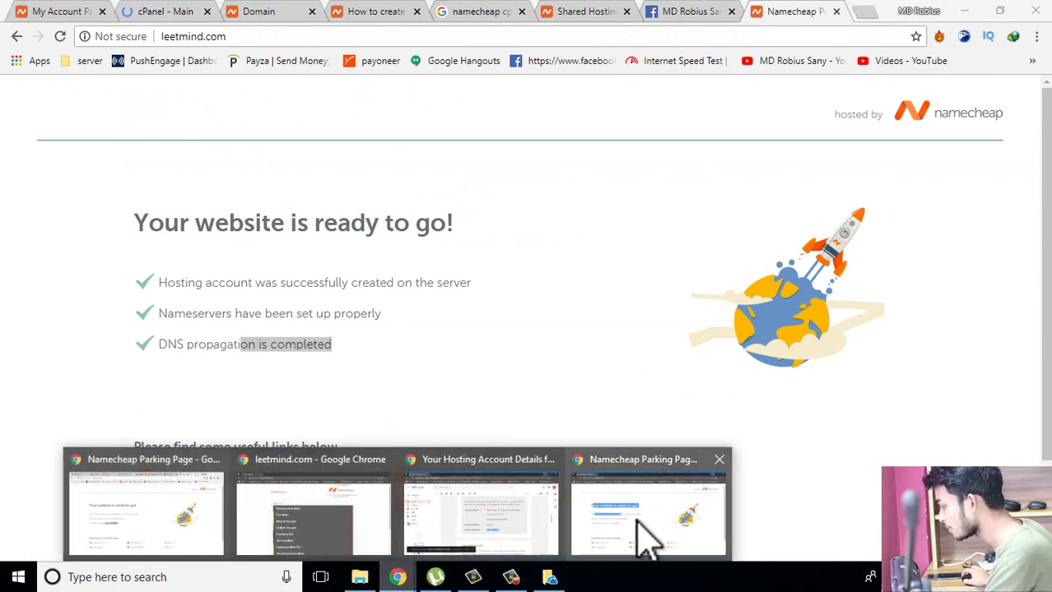
click(645, 533)
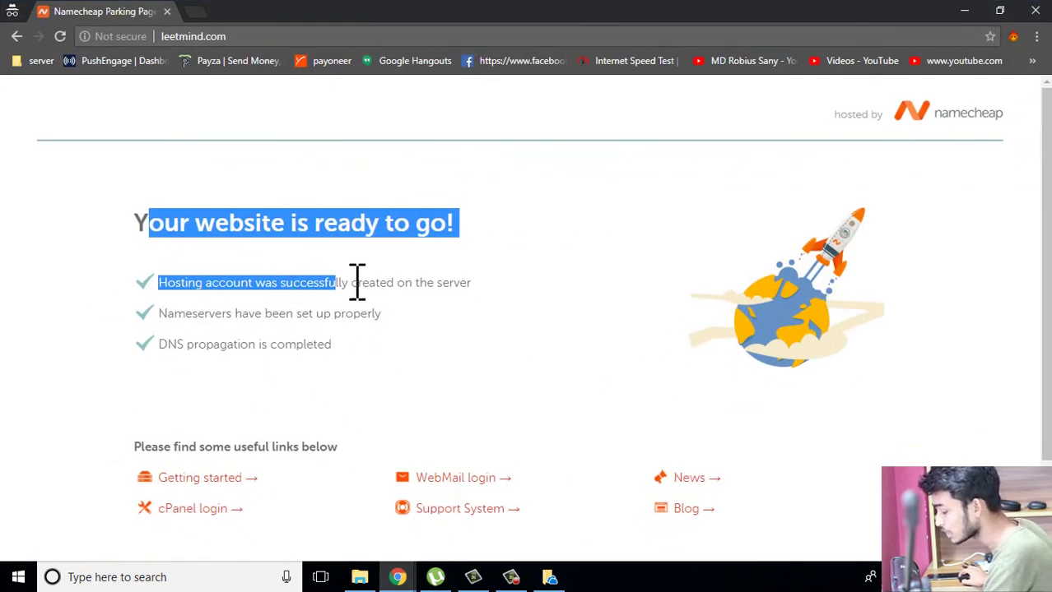
click(306, 311)
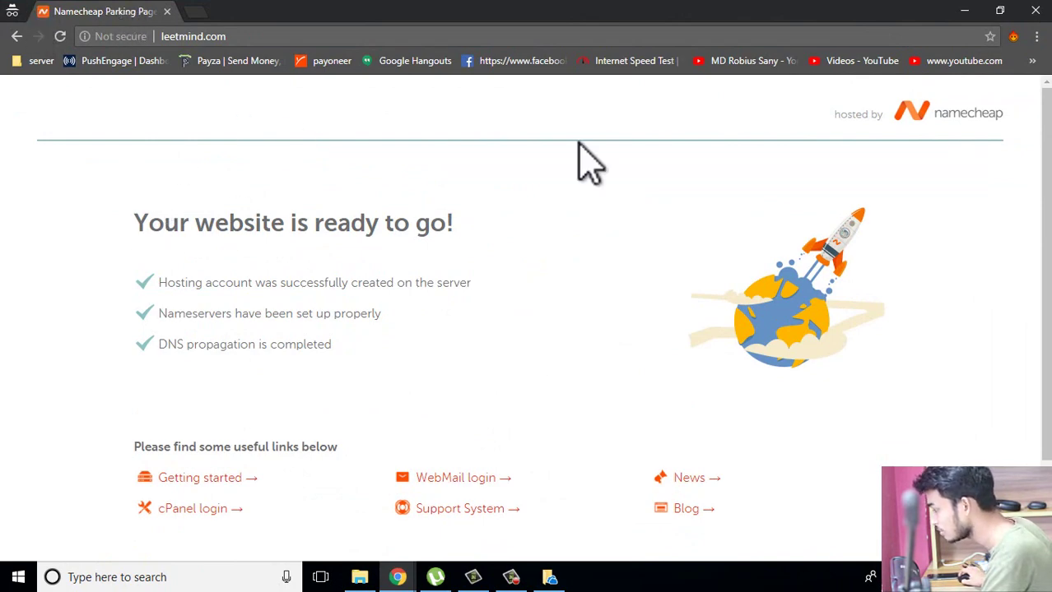
click(959, 12)
click(1036, 36)
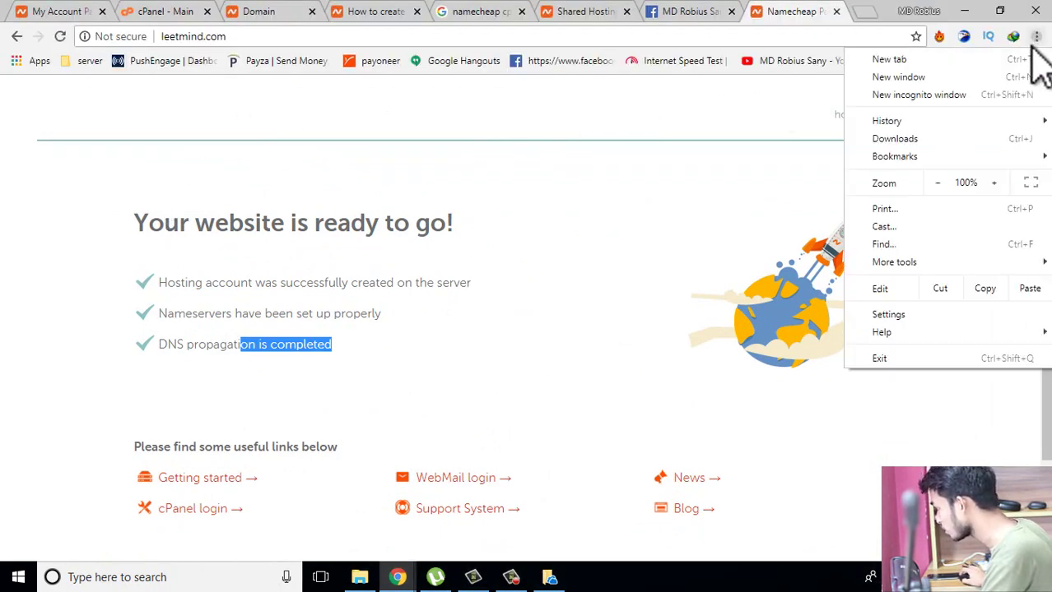
click(884, 96)
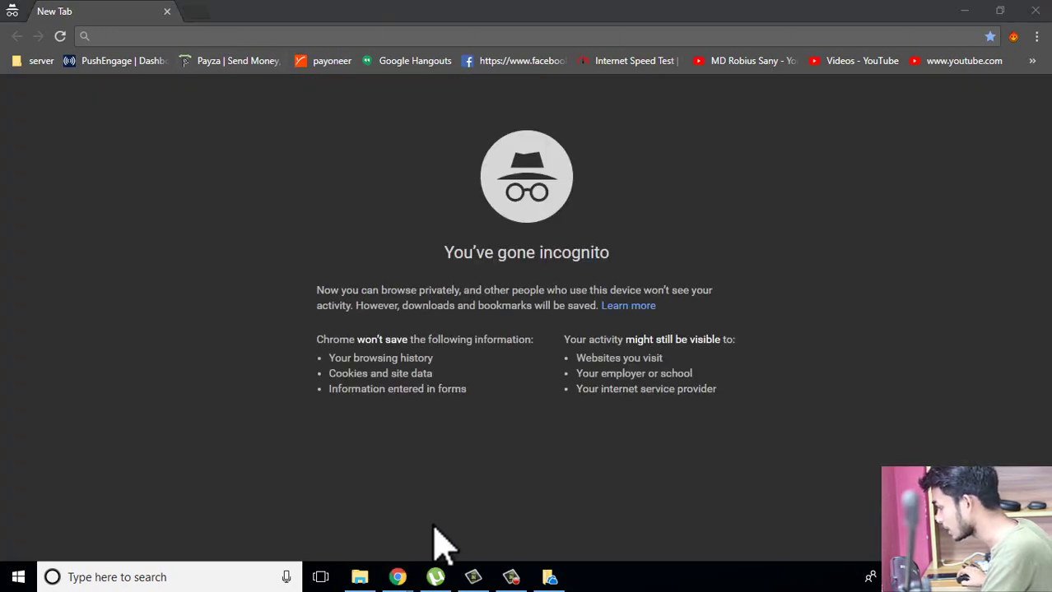
click(1034, 10)
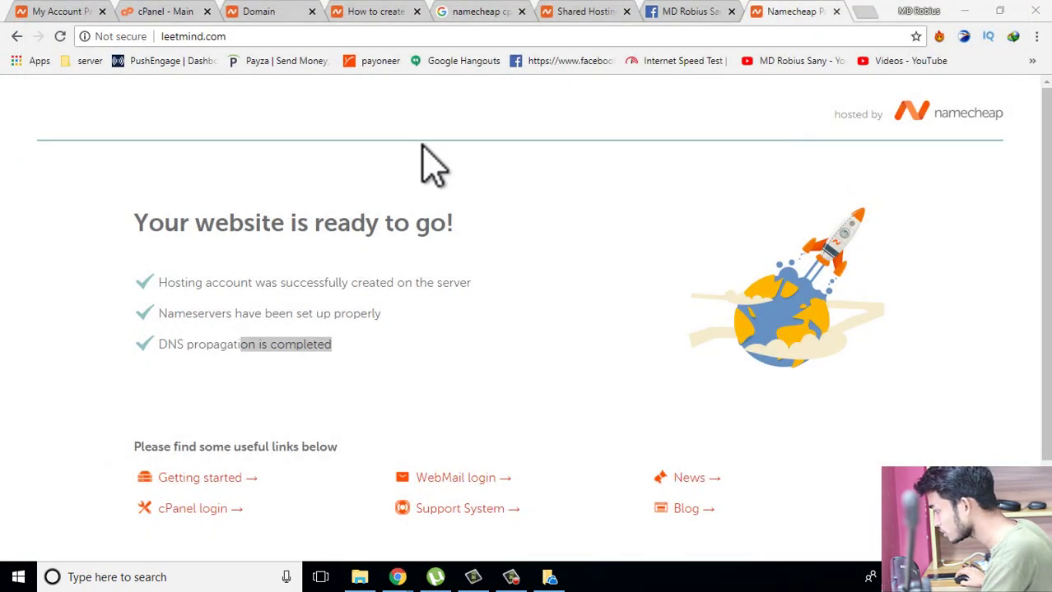
Step: Save the cPanel login credentials from Chrome's password prompt
click(572, 13)
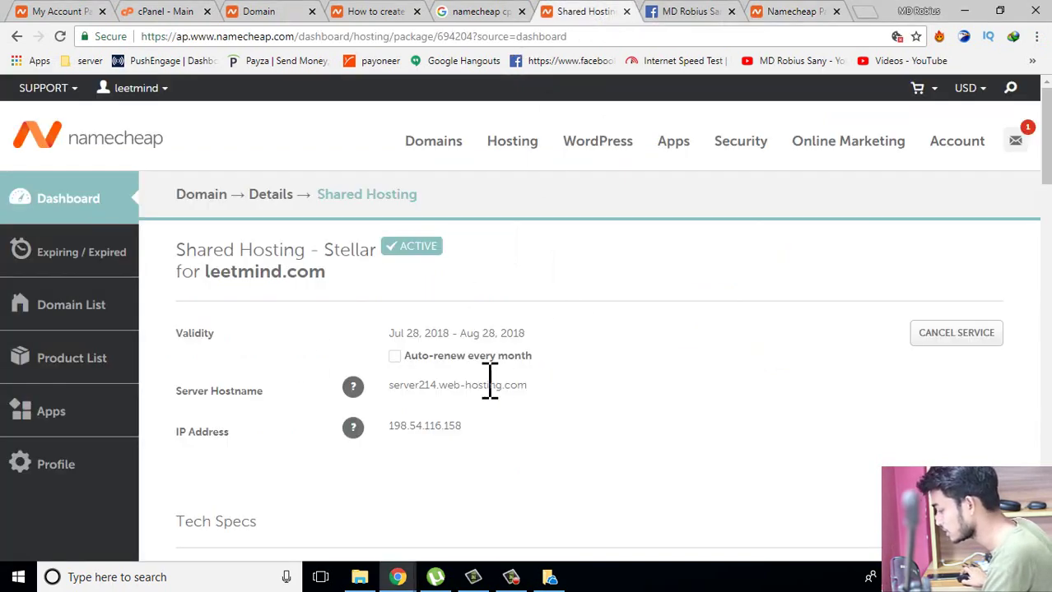
scroll(490, 380, down, 5)
scroll(482, 345, up, 1)
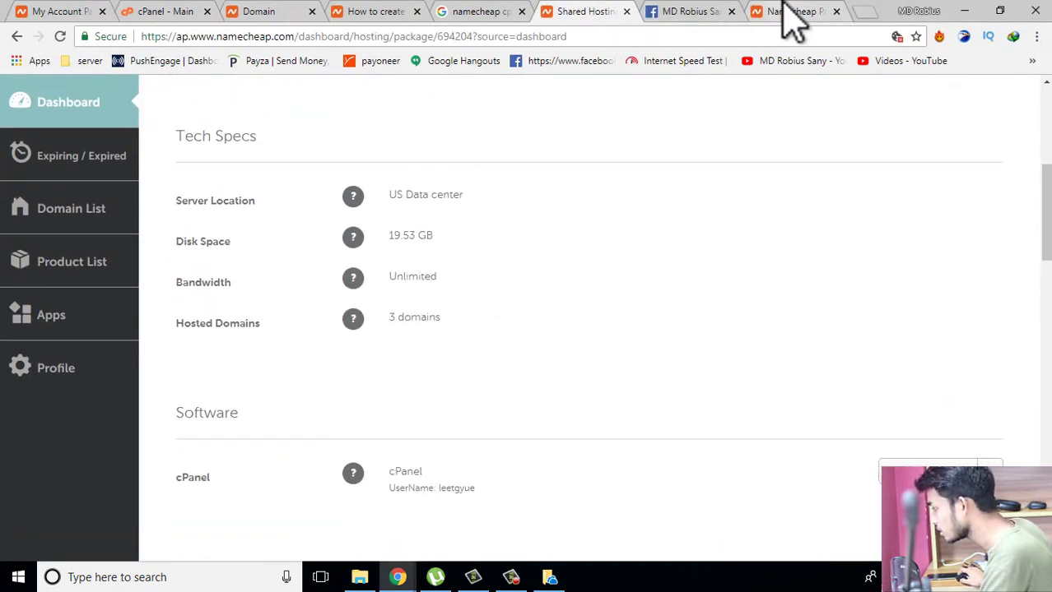
click(160, 13)
mouse_move(481, 504)
mouse_move(436, 514)
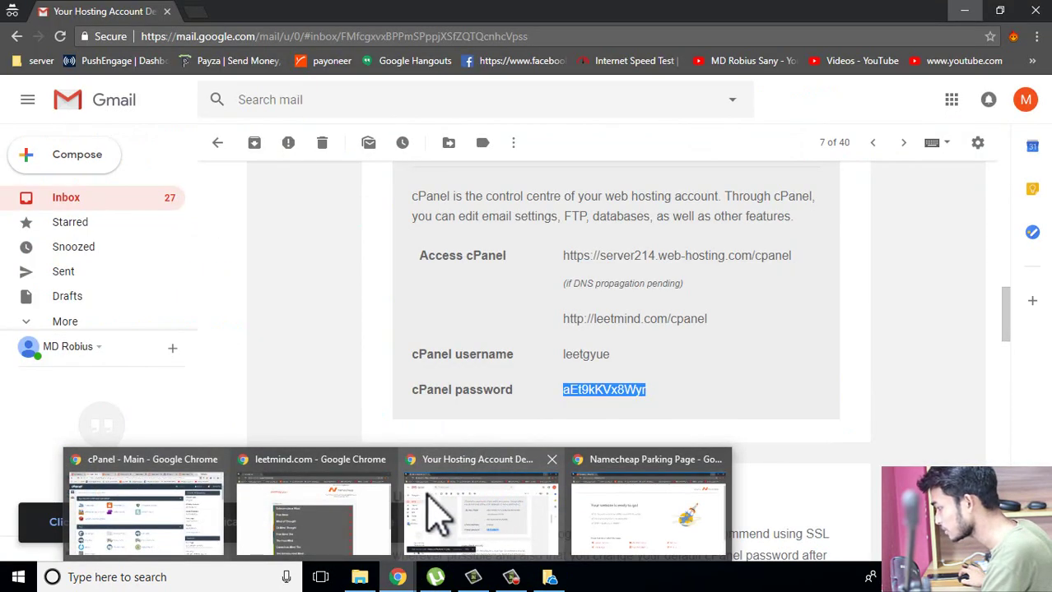
mouse_move(368, 514)
click(315, 517)
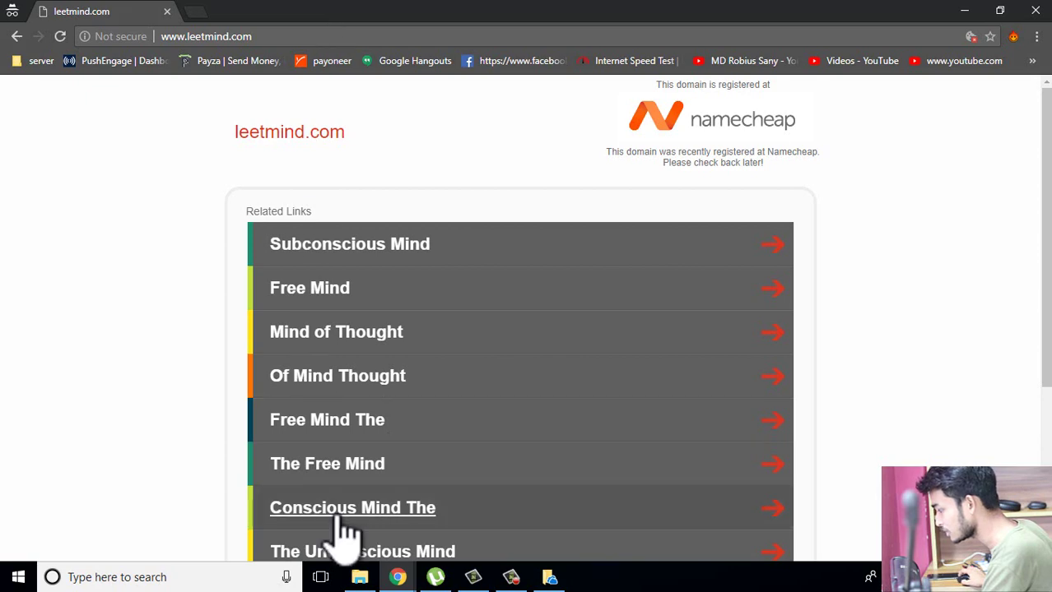
key(alt+Tab)
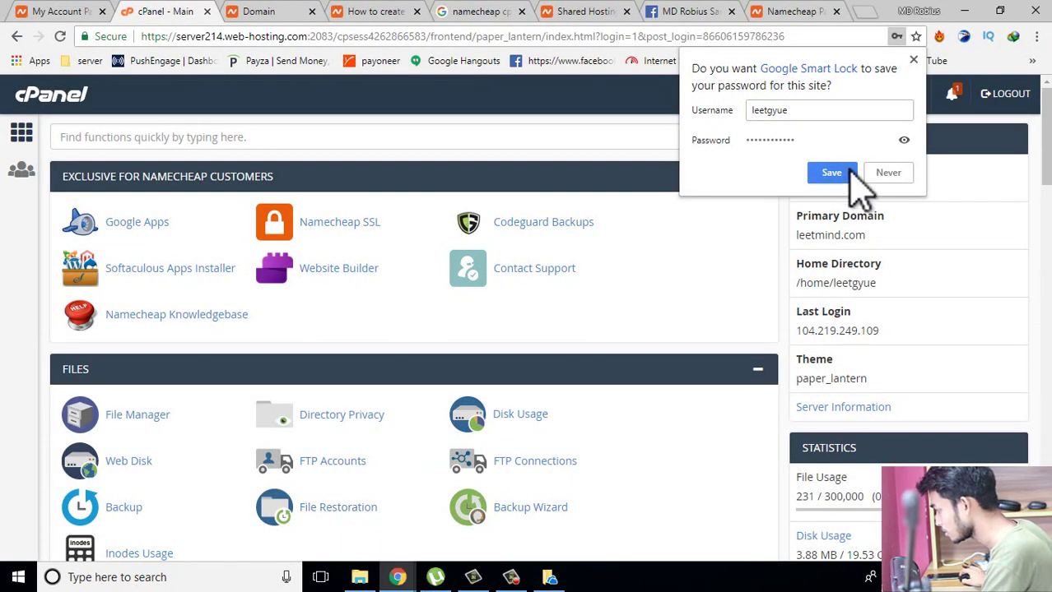
click(833, 174)
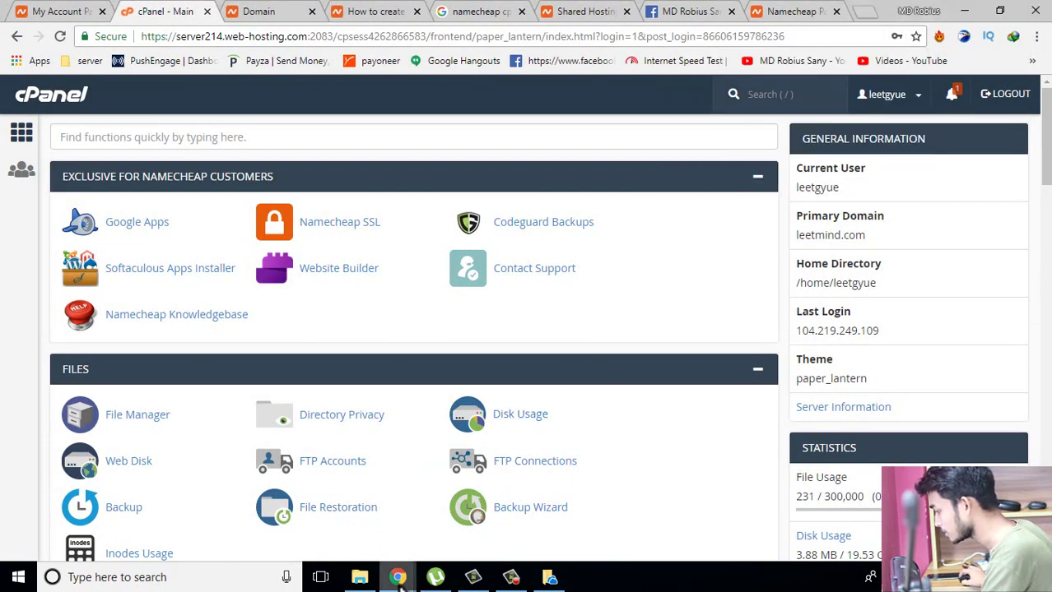
Step: Close the extra leetmind.com Namecheap parking-page window
mouse_move(398, 577)
click(592, 494)
scroll(380, 292, down, 1)
scroll(650, 167, up, 1)
click(1034, 11)
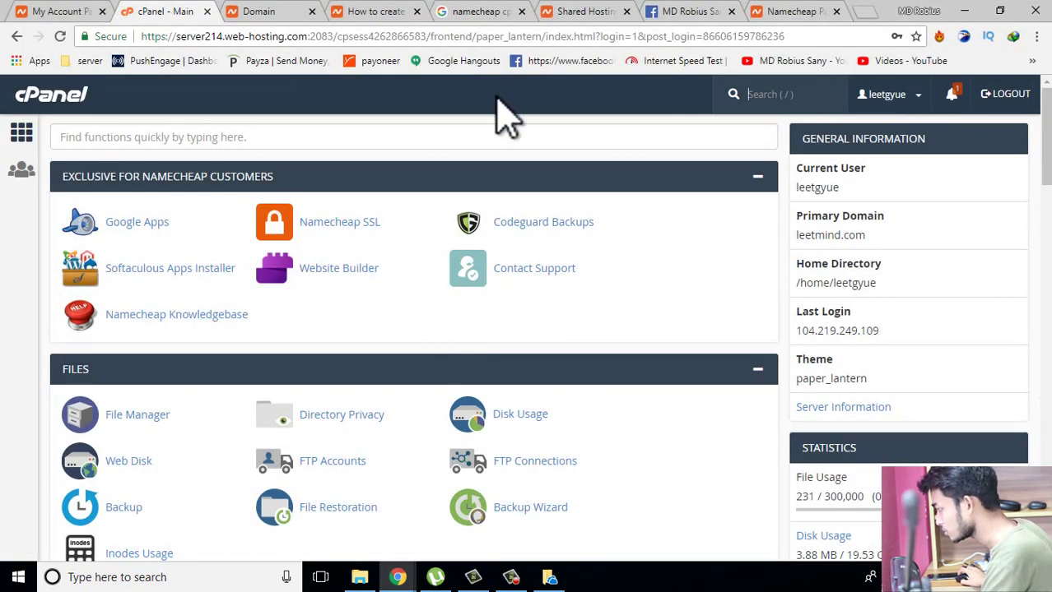
Step: Launch cPanel with LOGIN TO CPANEL on leetmind.com's Shared Hosting dashboard
click(584, 13)
click(797, 13)
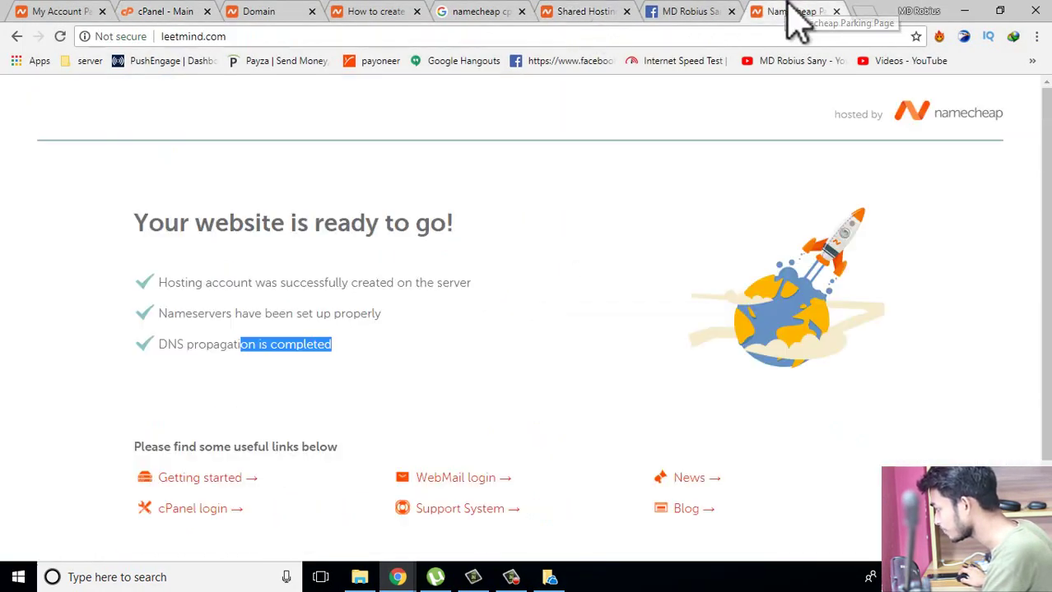
click(599, 17)
scroll(409, 274, up, 3)
scroll(762, 316, down, 5)
click(921, 395)
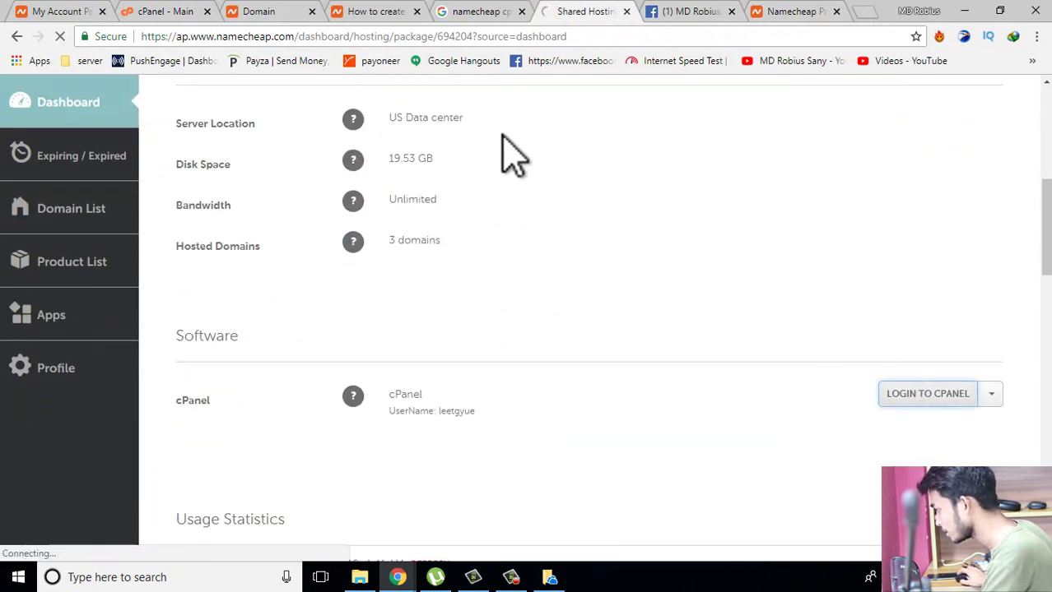
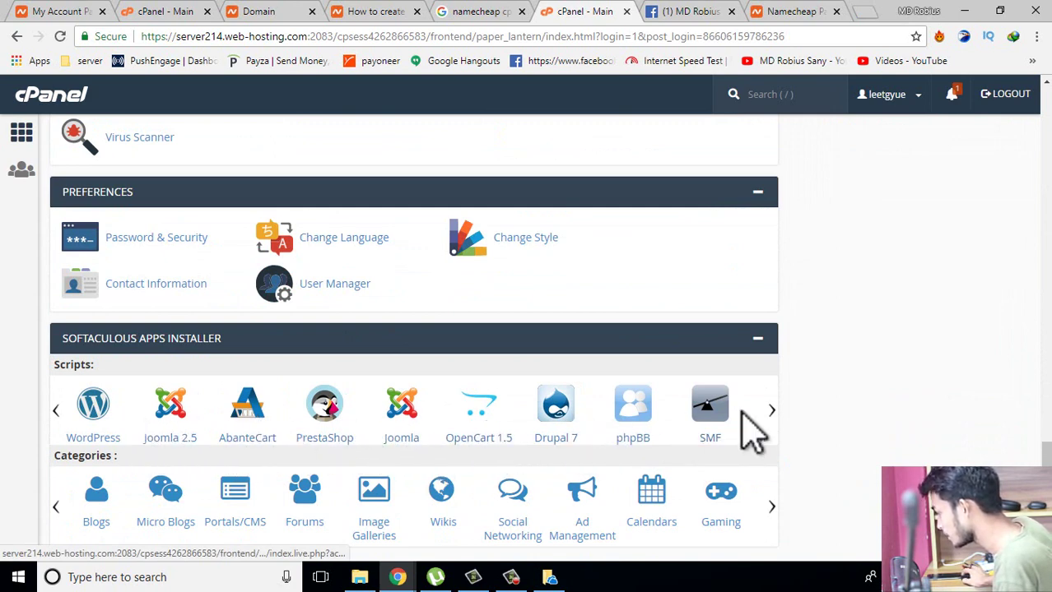
Step: Open the WordPress script in Softaculous and browse its 4.9.8 overview and space requirements
scroll(481, 485, down, 1)
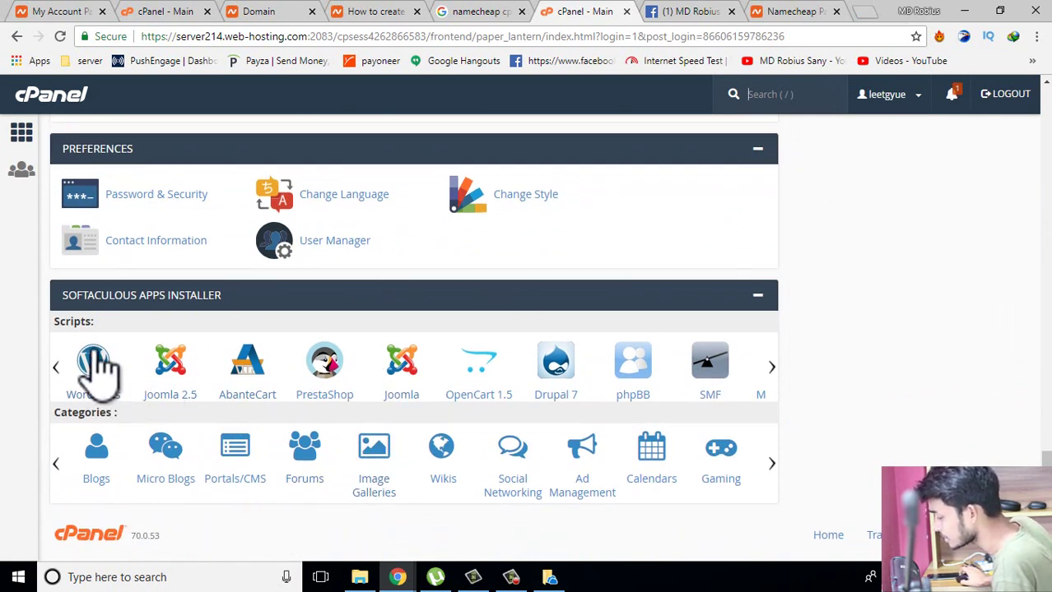
click(55, 367)
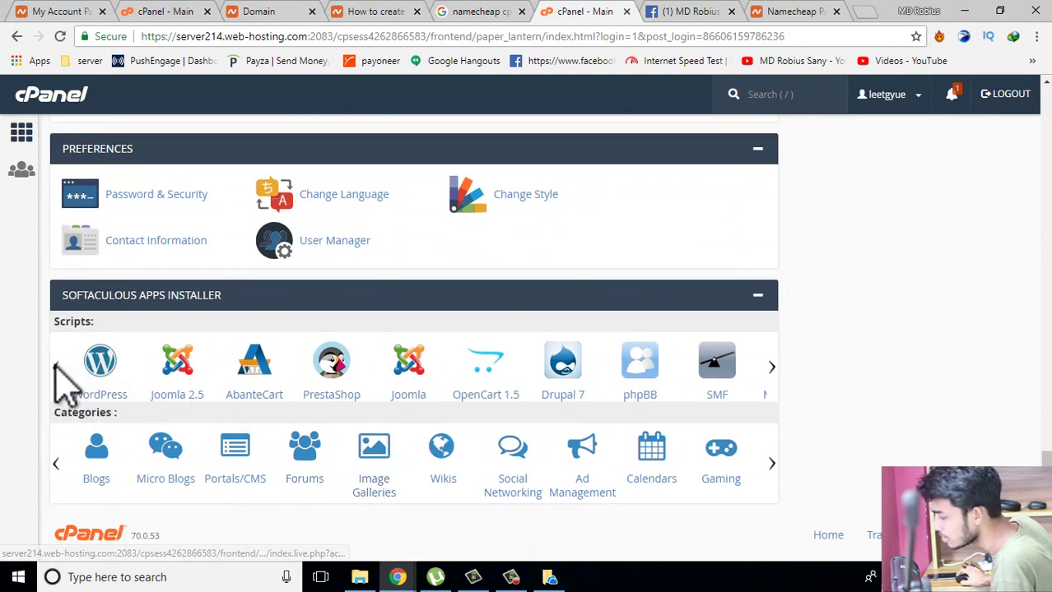
click(103, 367)
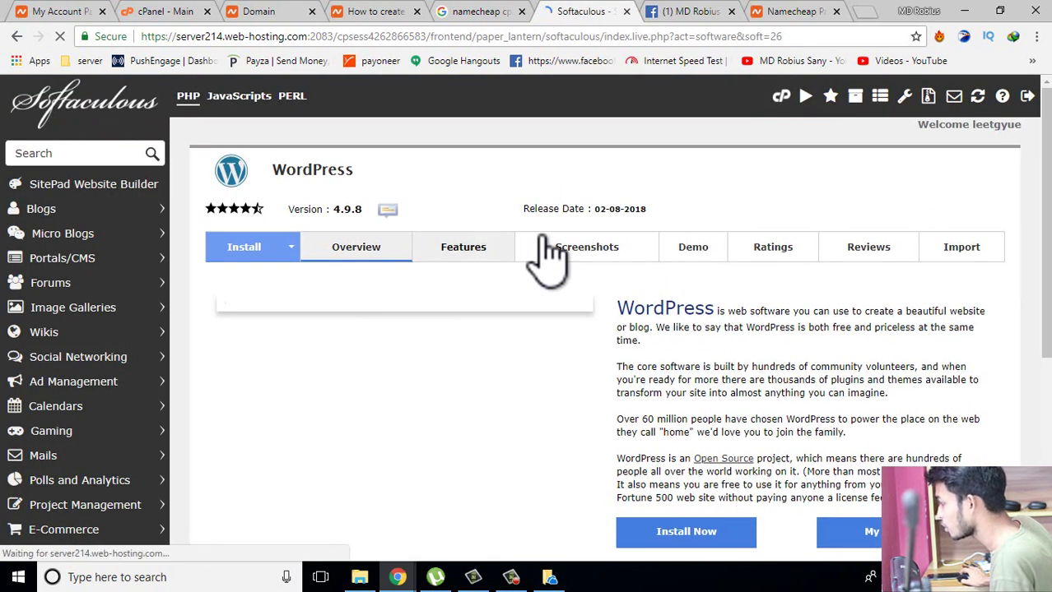
scroll(556, 282, down, 3)
scroll(284, 234, up, 3)
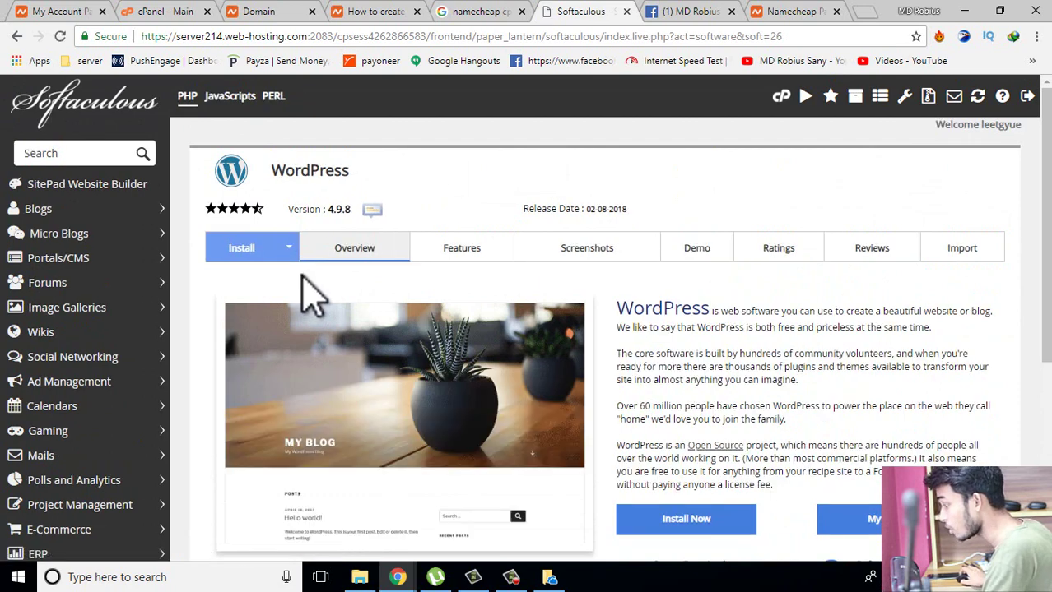
scroll(617, 346, down, 2)
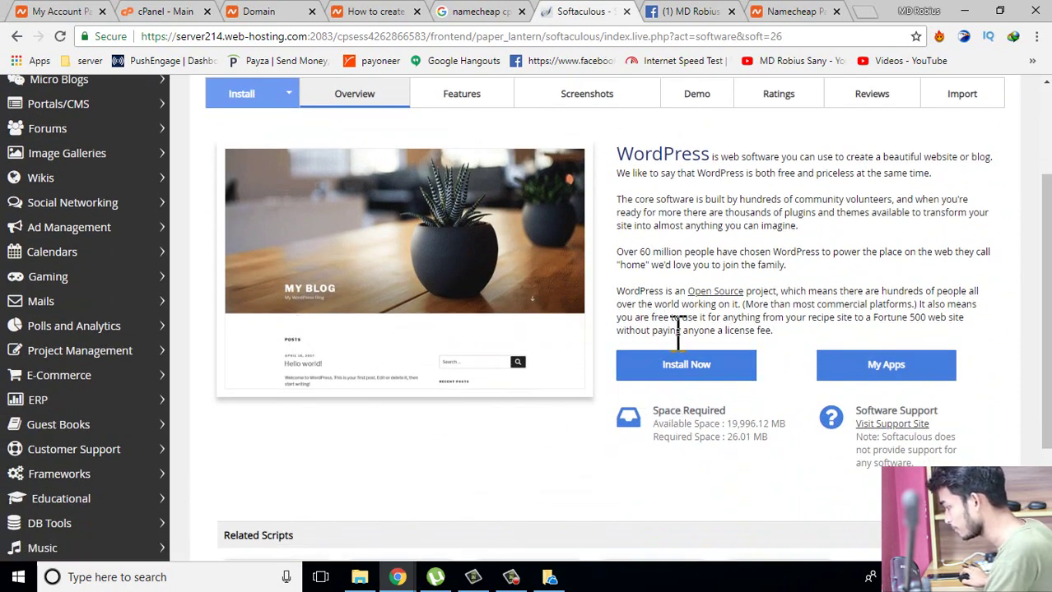
click(660, 368)
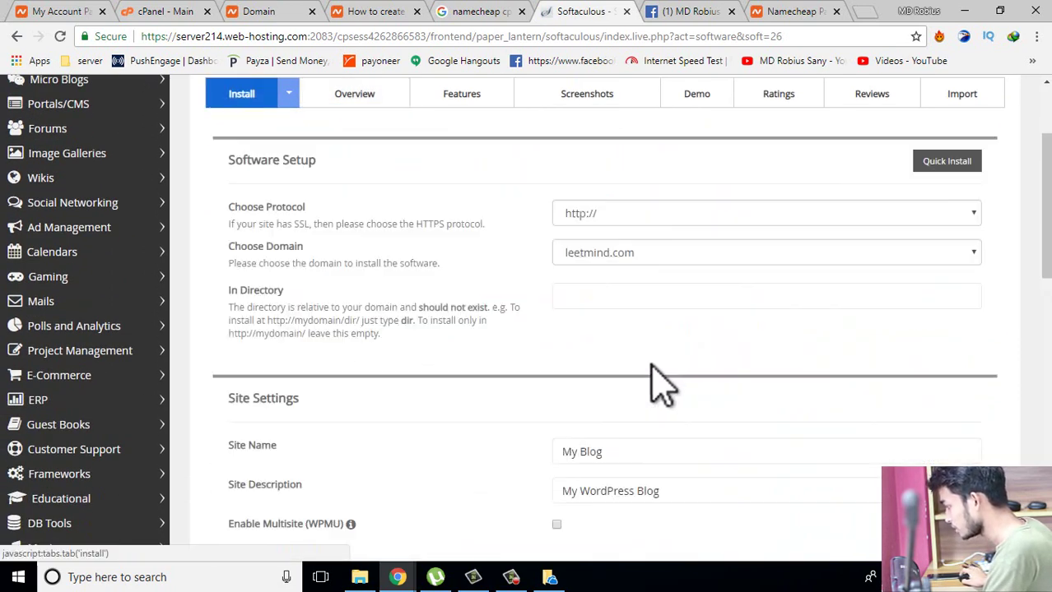
click(628, 212)
click(632, 221)
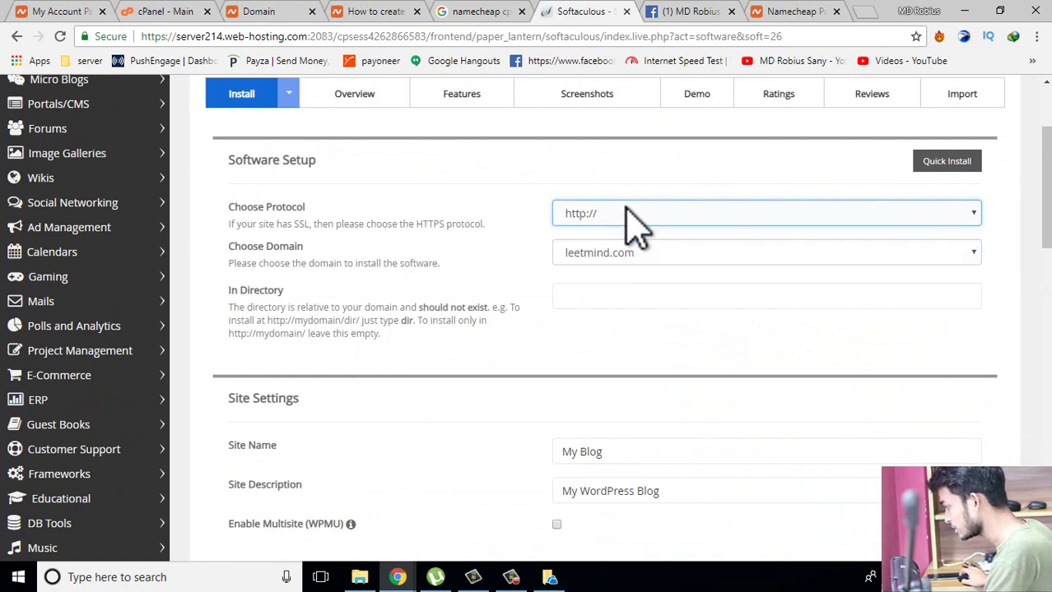
click(629, 218)
click(609, 280)
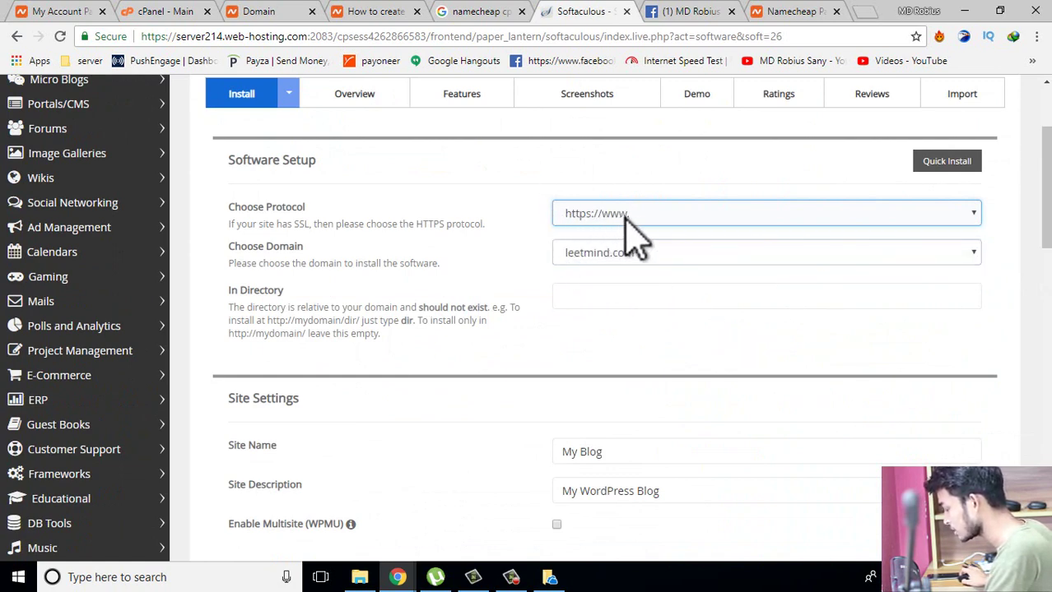
scroll(601, 279, down, 2)
scroll(543, 279, down, 2)
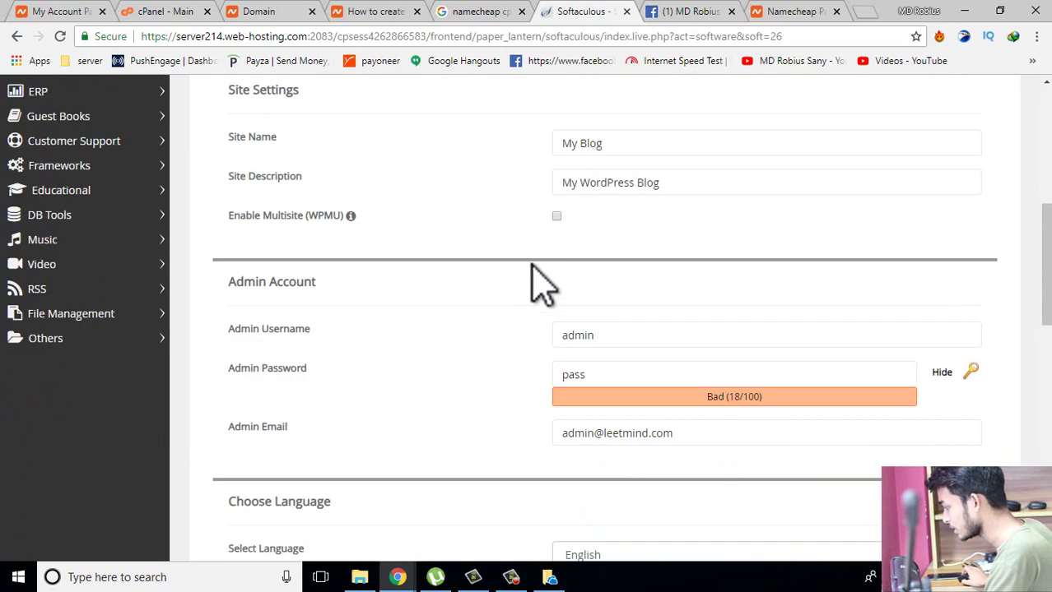
scroll(535, 253, up, 4)
click(588, 214)
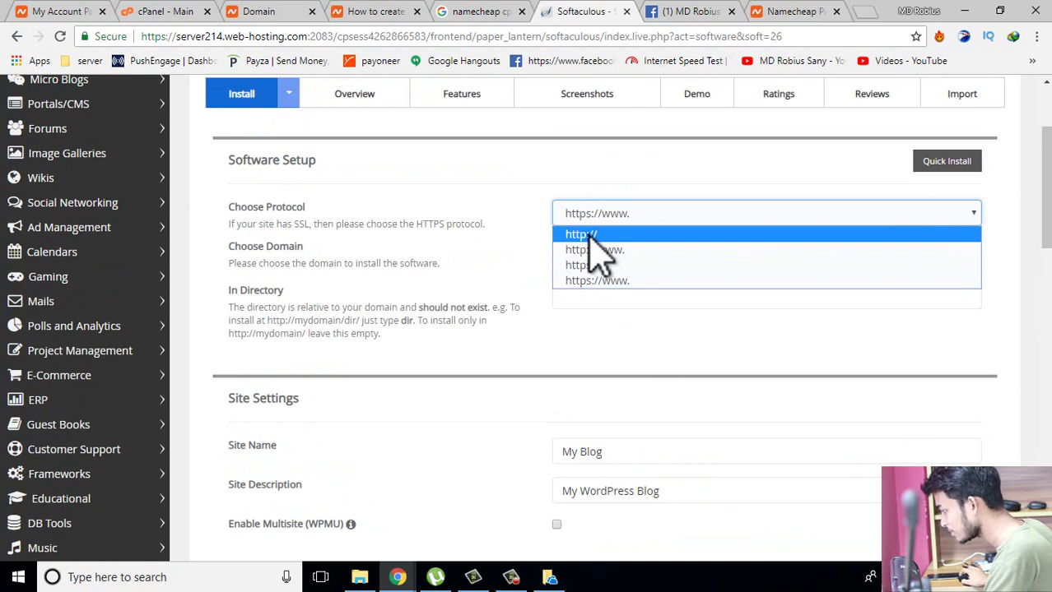
click(588, 236)
click(588, 218)
click(592, 281)
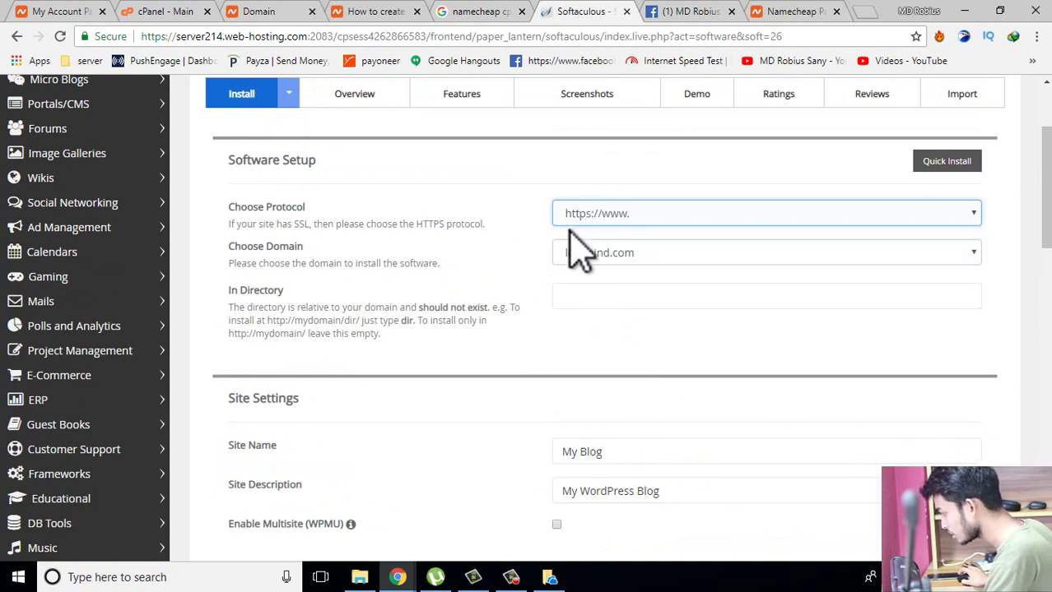
scroll(576, 247, down, 4)
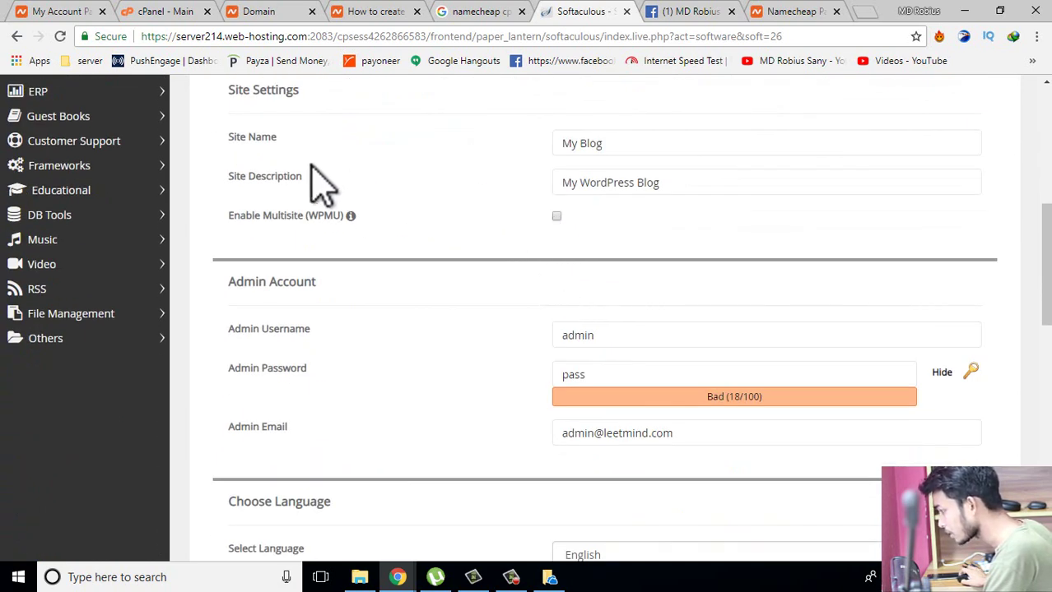
Step: Set the Site Name to 'leet mind' and the Site Description to 'order me now'
triple_click(641, 151)
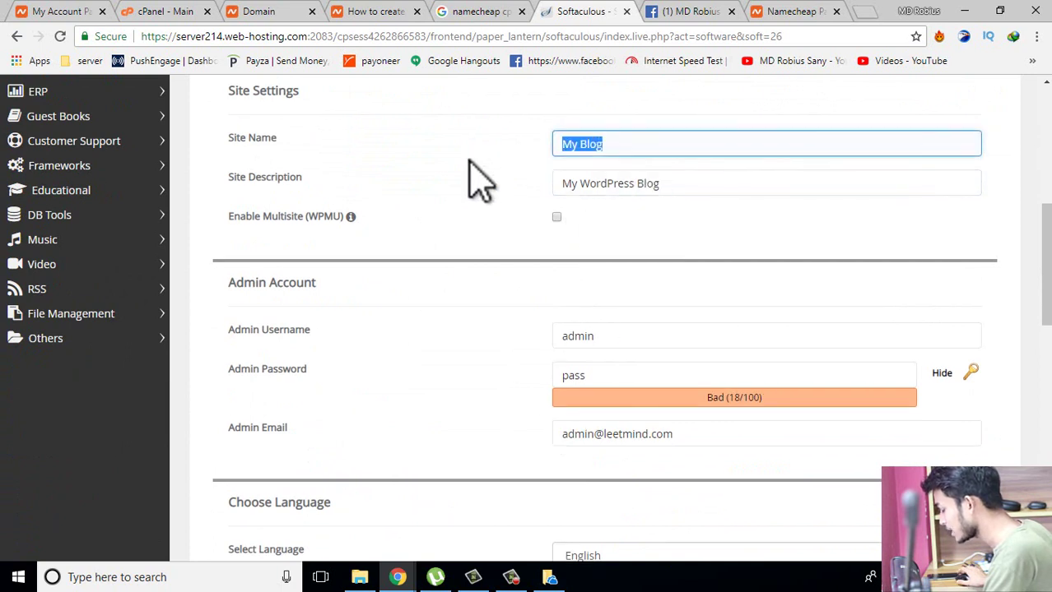
text(leet mind)
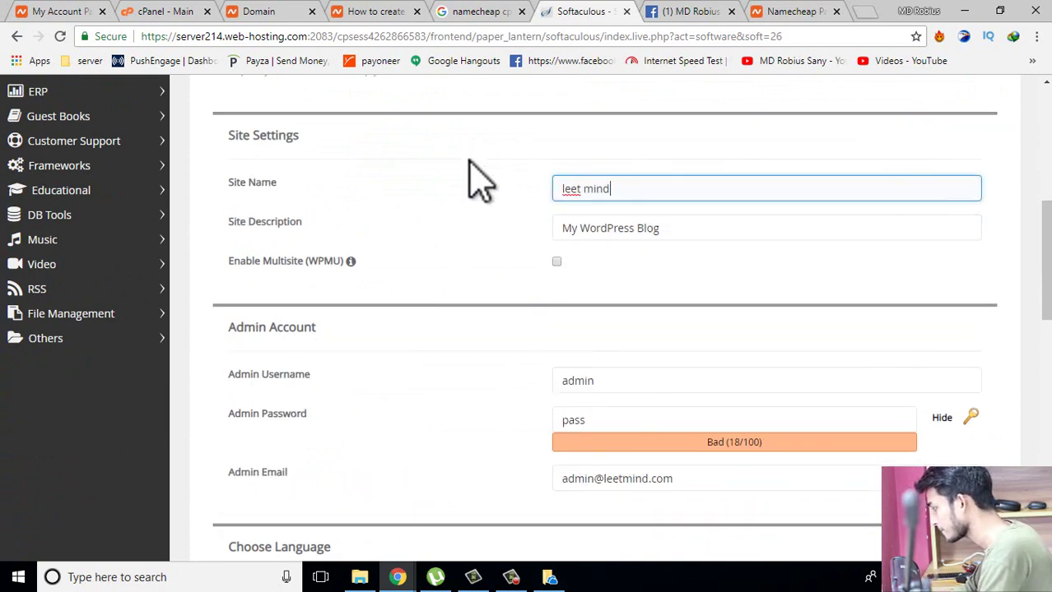
key(Tab)
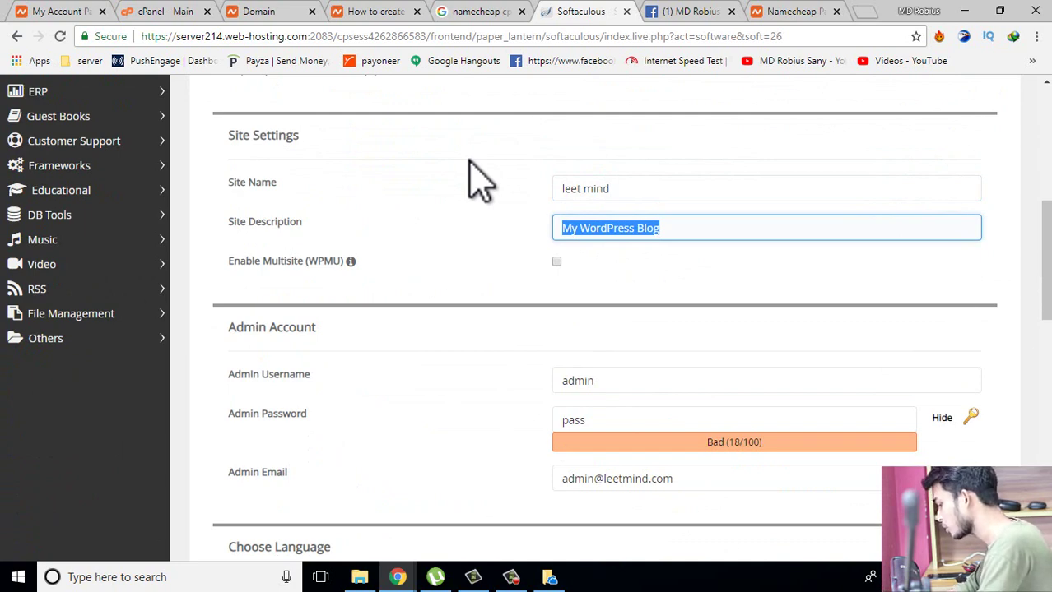
text(order me now)
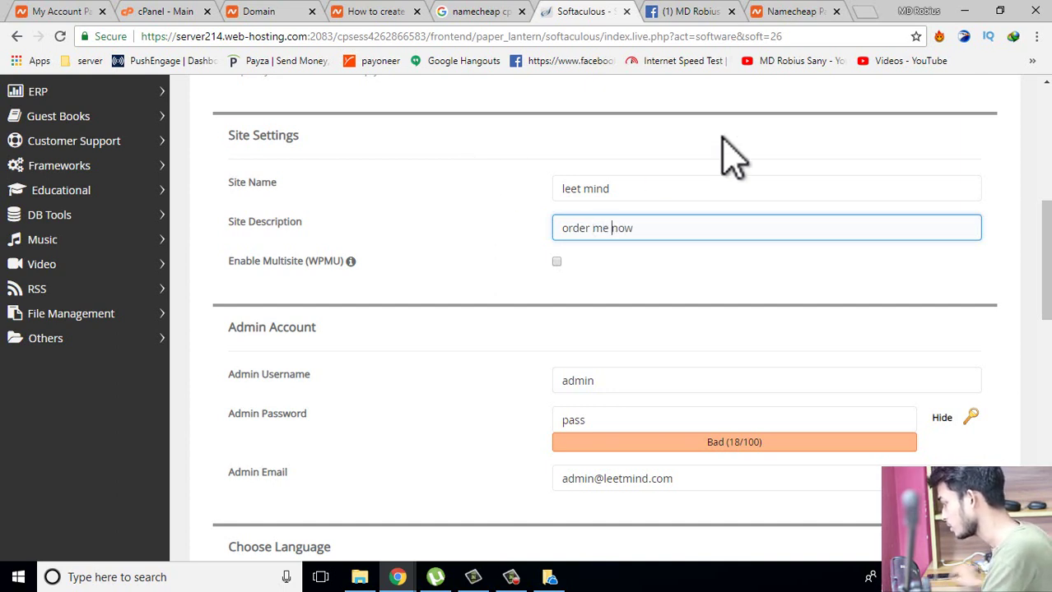
Step: Replace the default admin username and enter a new password rated Strong (65/100)
scroll(574, 290, down, 3)
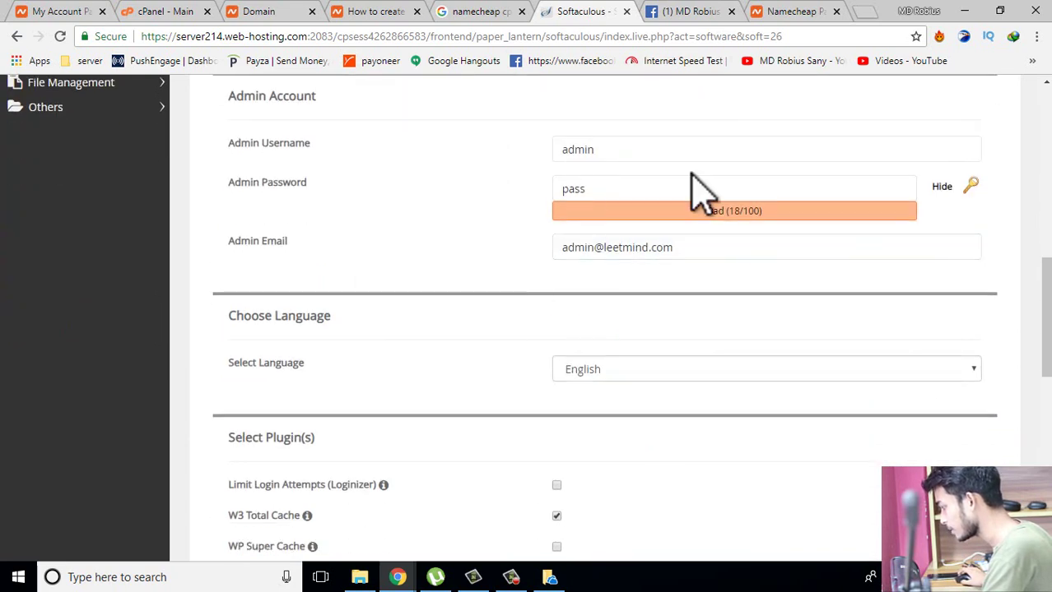
drag(617, 148, 456, 165)
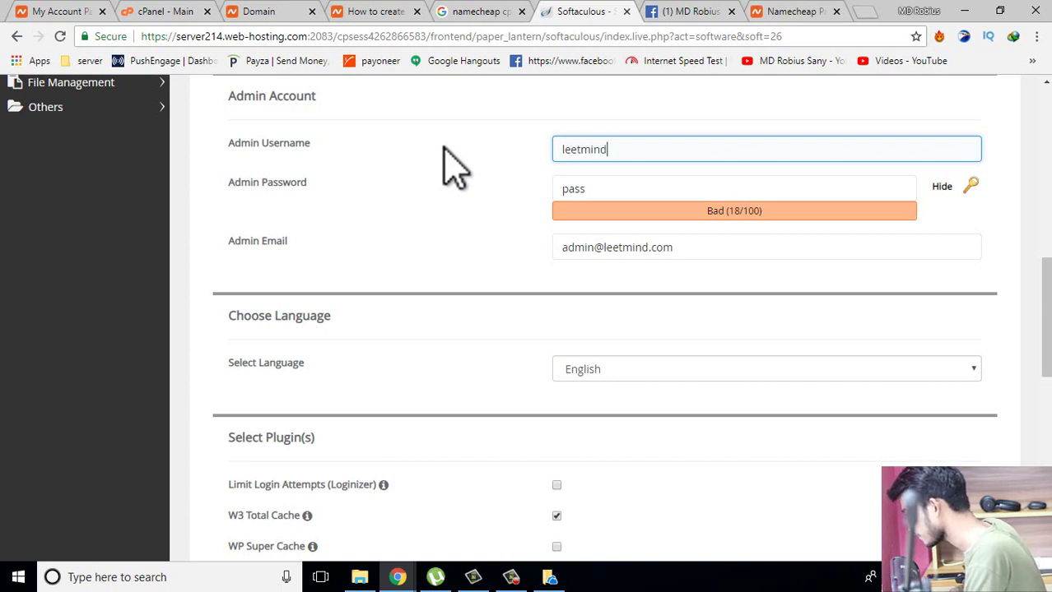
key(Tab)
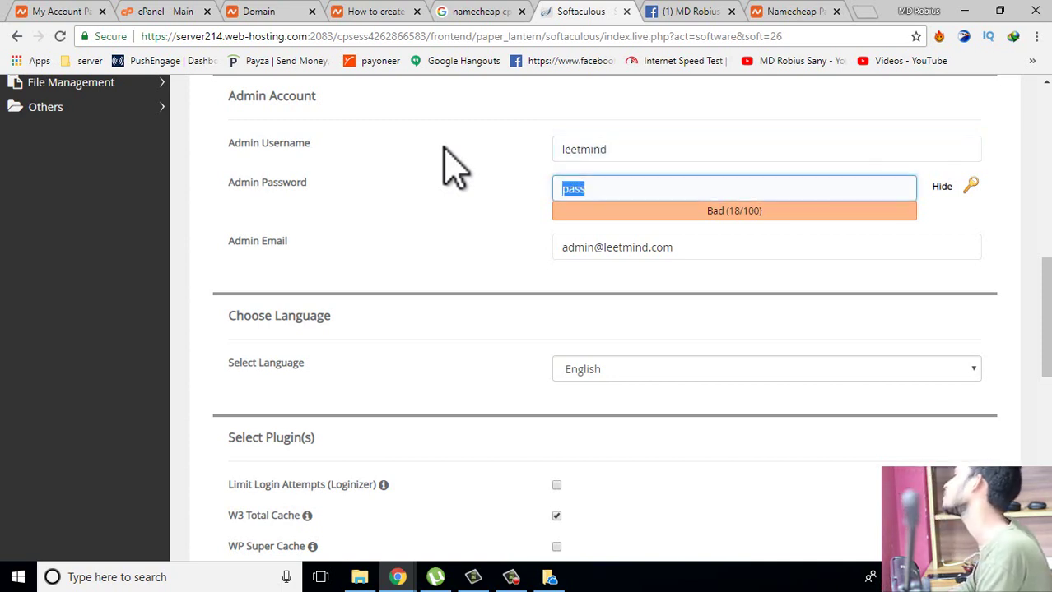
key(BackSpace)
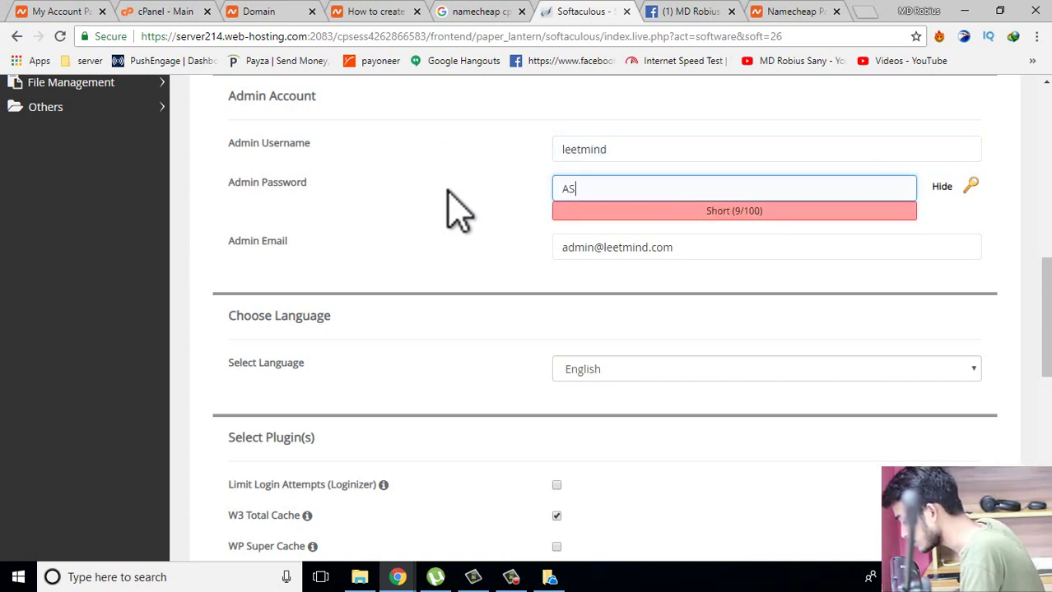
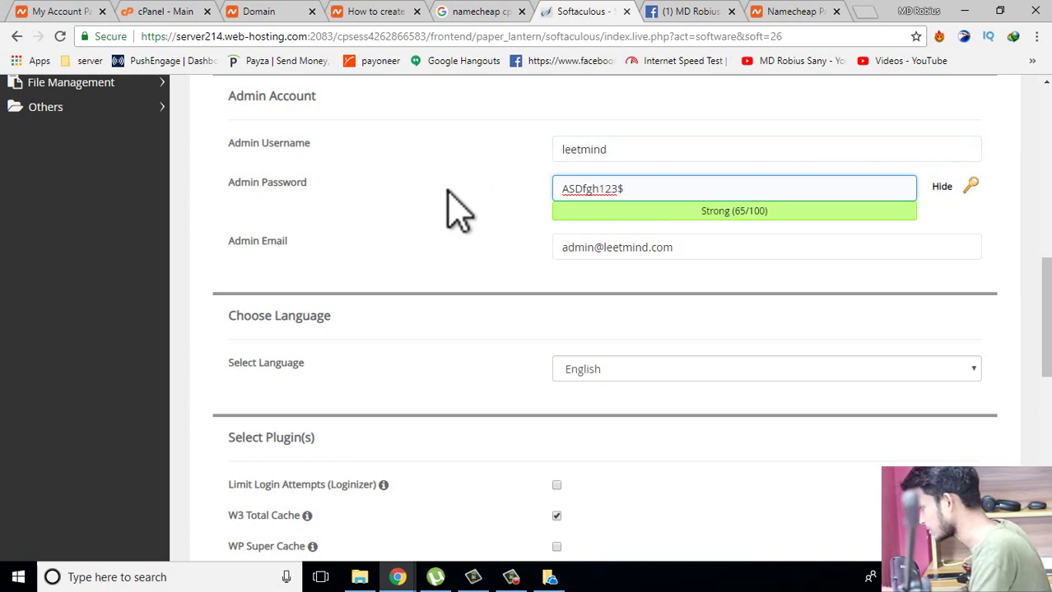
click(456, 232)
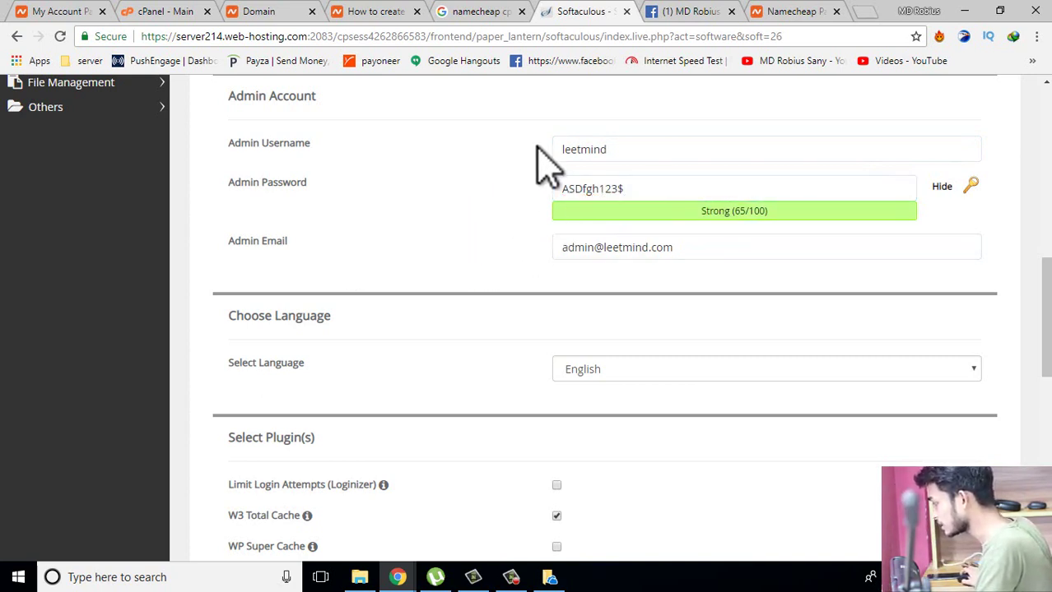
drag(635, 182, 526, 209)
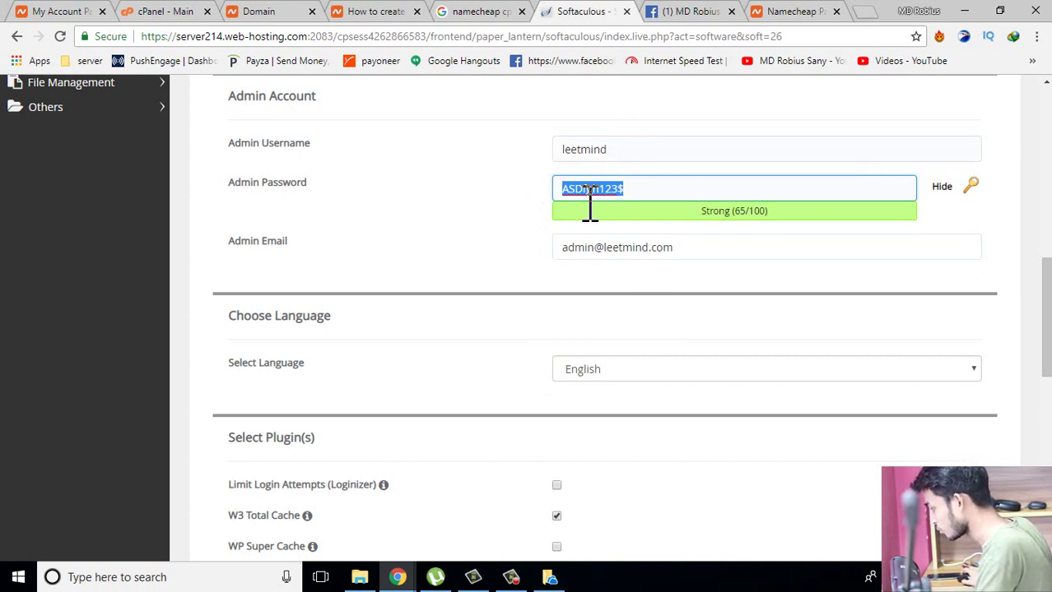
key(shift+Tab)
click(405, 211)
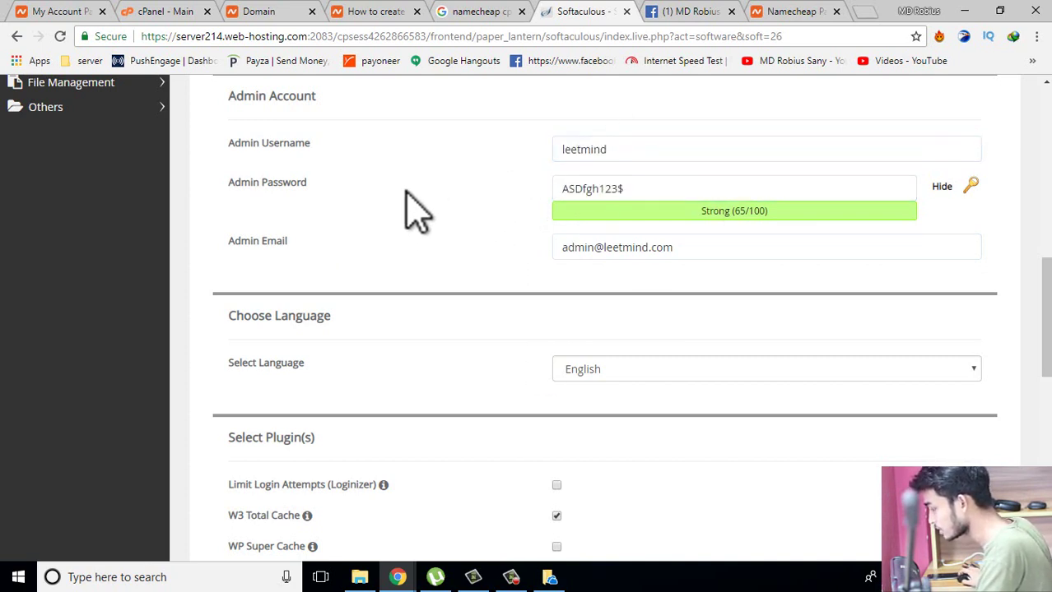
scroll(539, 253, down, 1)
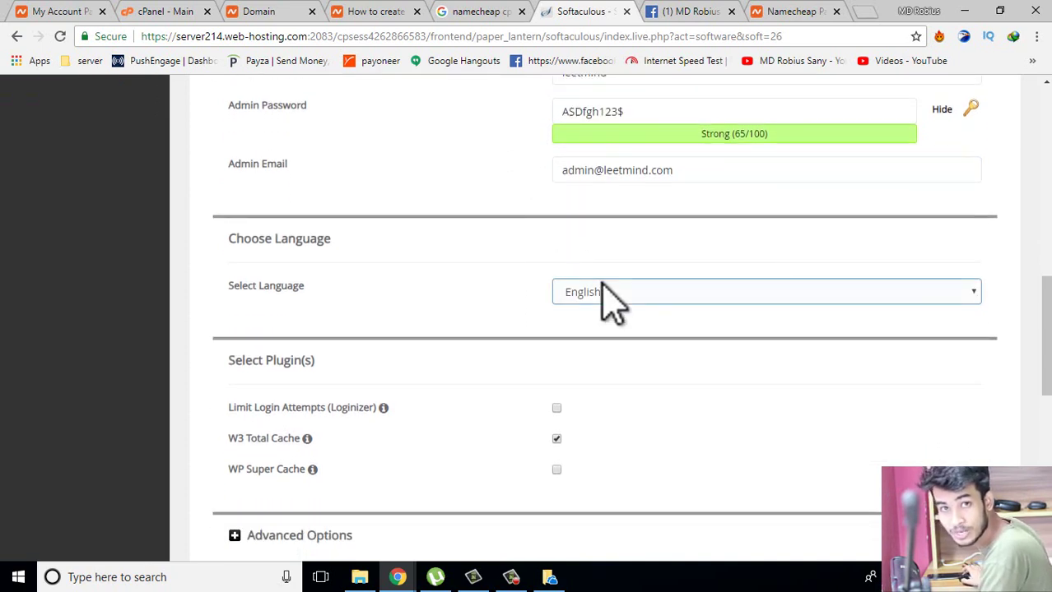
scroll(608, 205, up, 1)
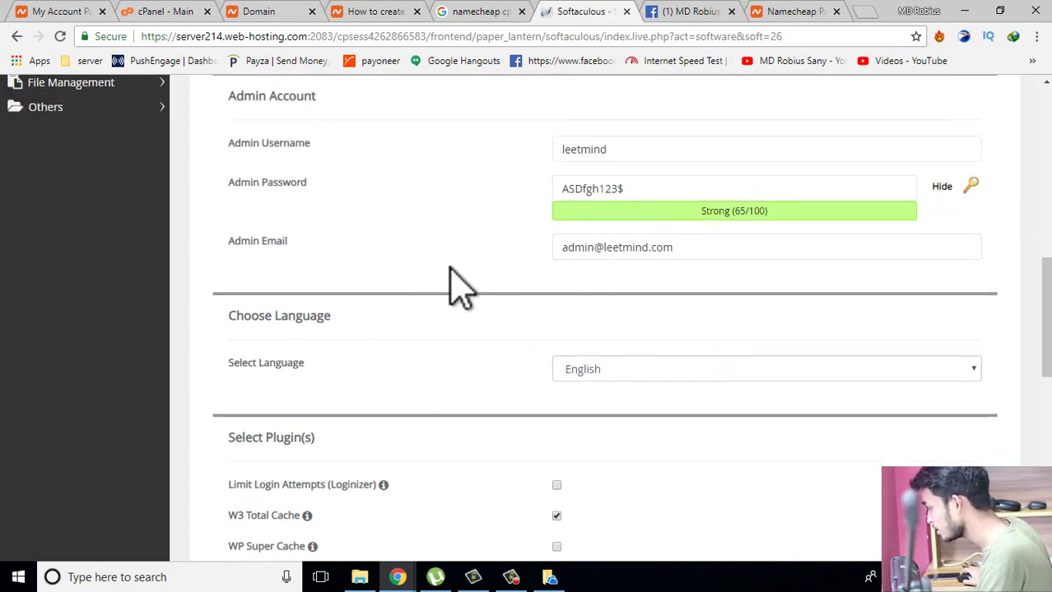
Step: Scroll to Select Theme and choose Poseidon as the site's theme
scroll(470, 352, down, 2)
scroll(451, 350, down, 2)
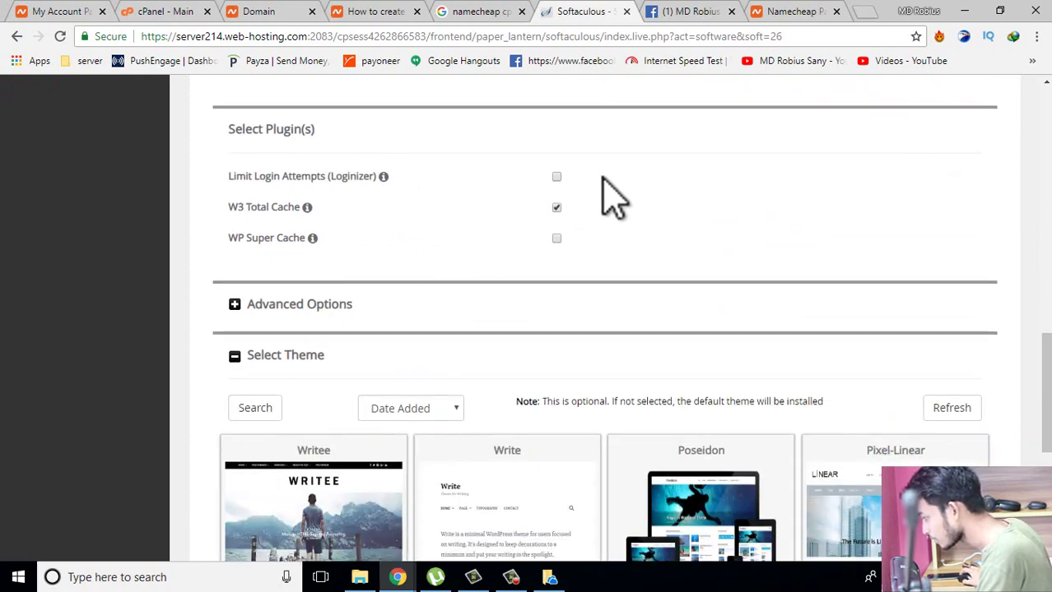
scroll(601, 216, down, 5)
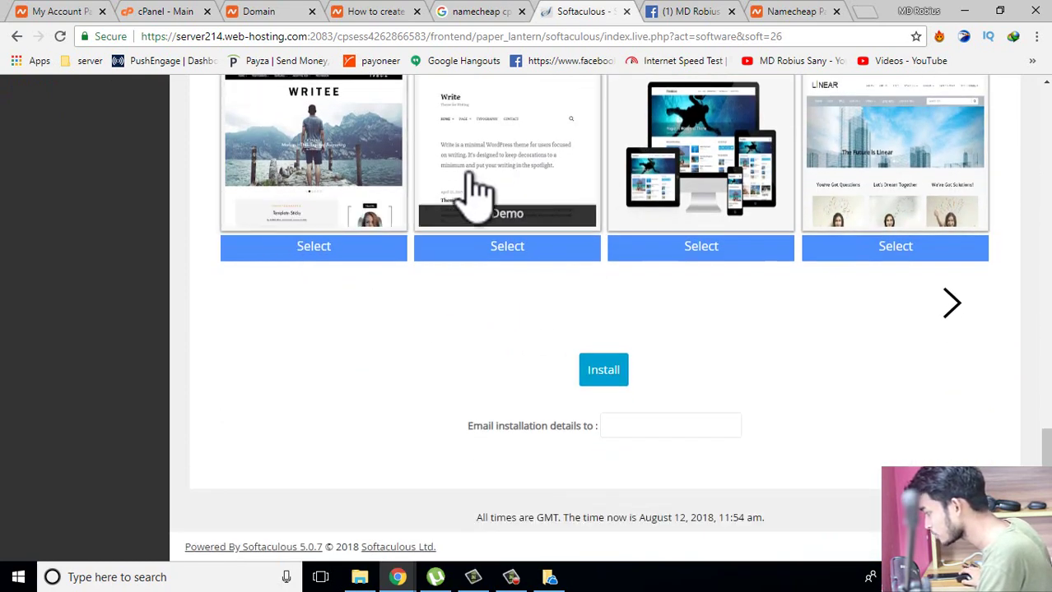
scroll(364, 272, up, 3)
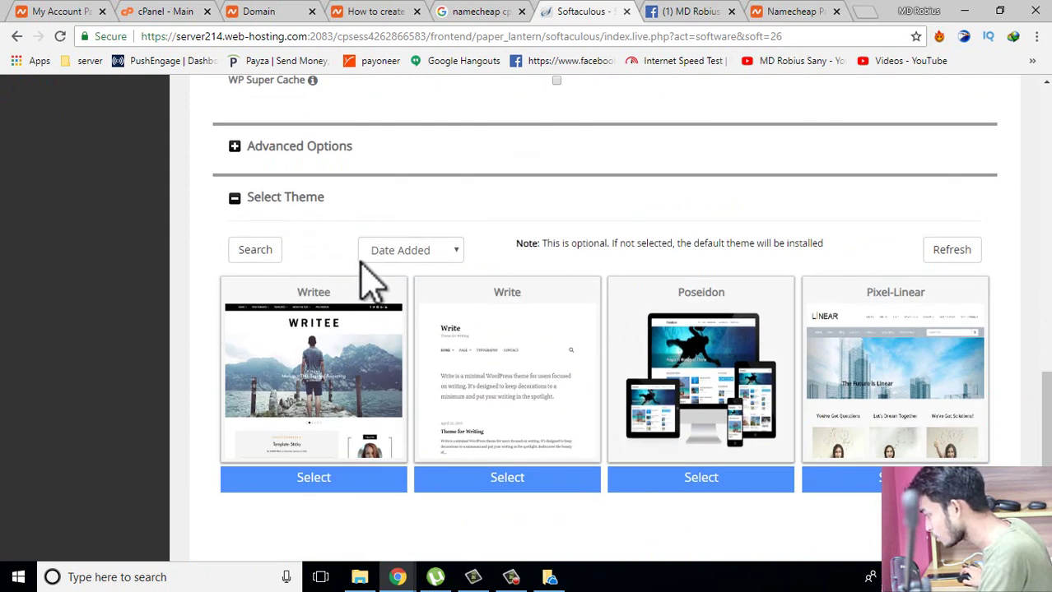
scroll(729, 317, down, 2)
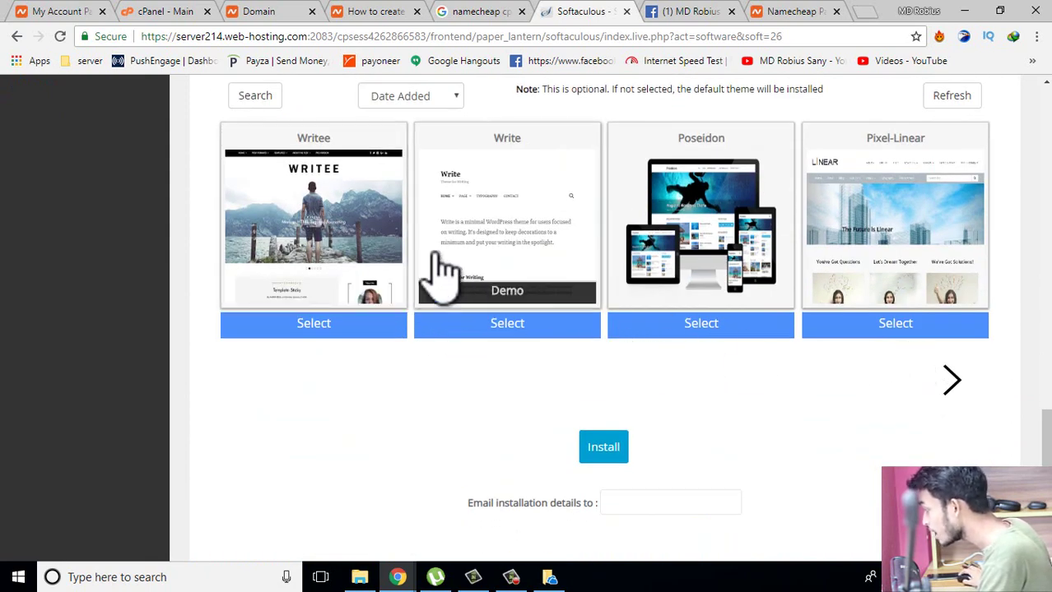
click(694, 324)
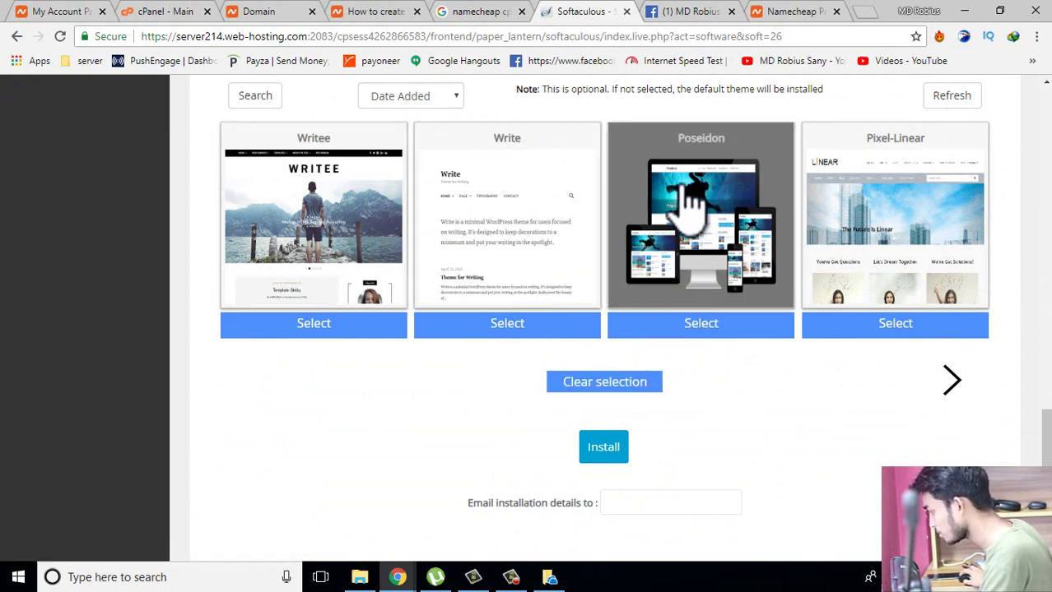
scroll(605, 468, up, 3)
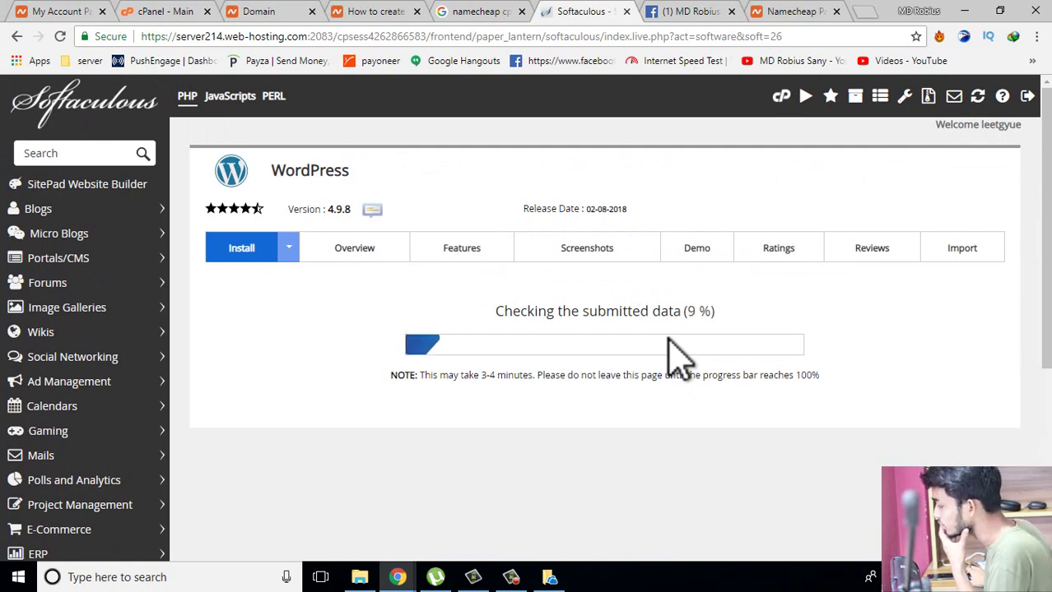
scroll(650, 345, down, 4)
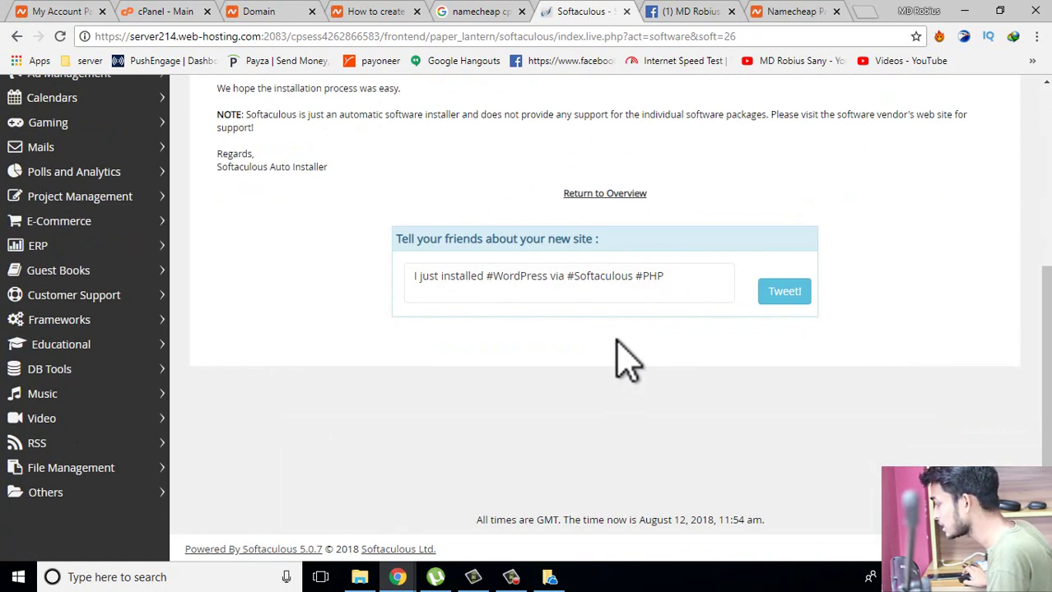
scroll(531, 298, up, 4)
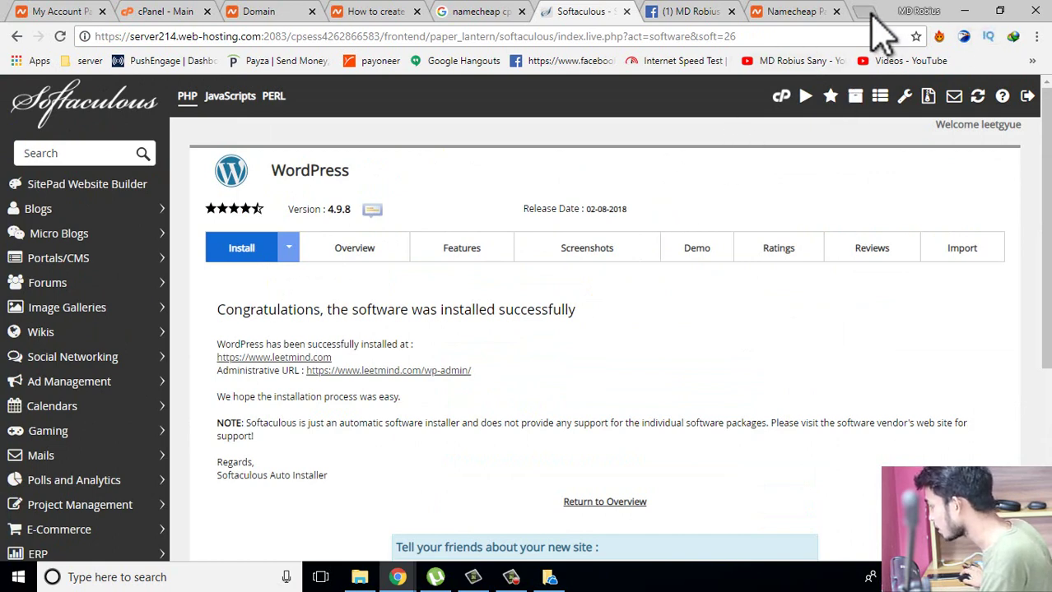
click(869, 13)
Step: Load leetmind.com in the new tab, which shows a privacy warning
text(leetmind.com)
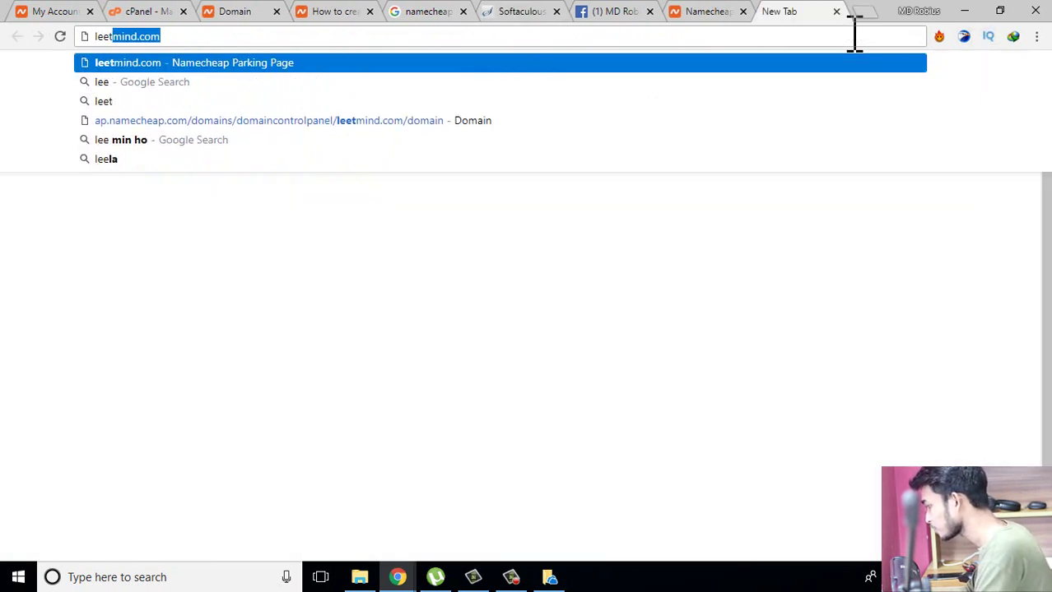
key(Return)
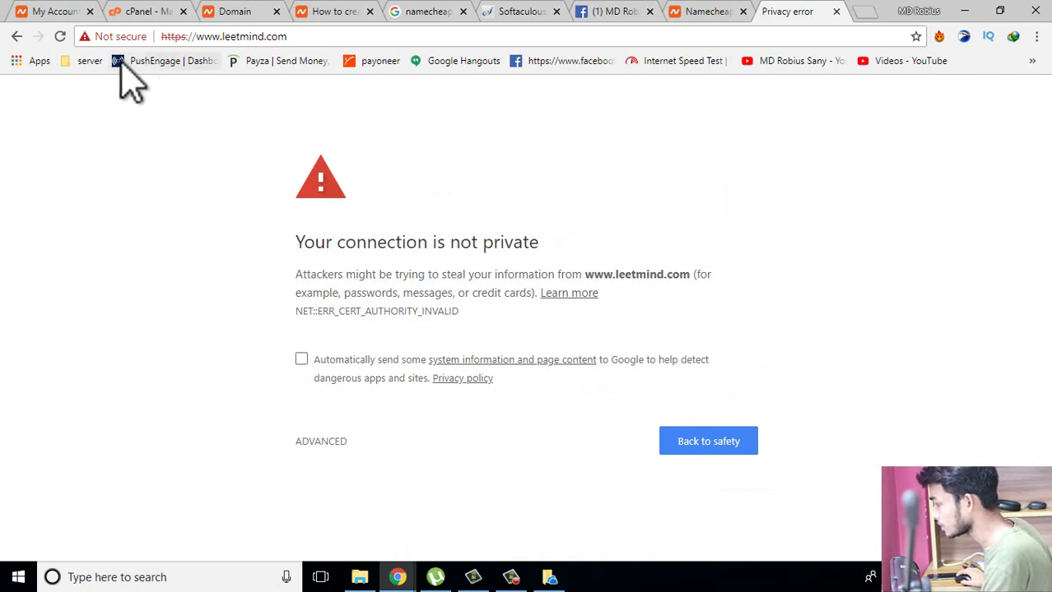
click(186, 38)
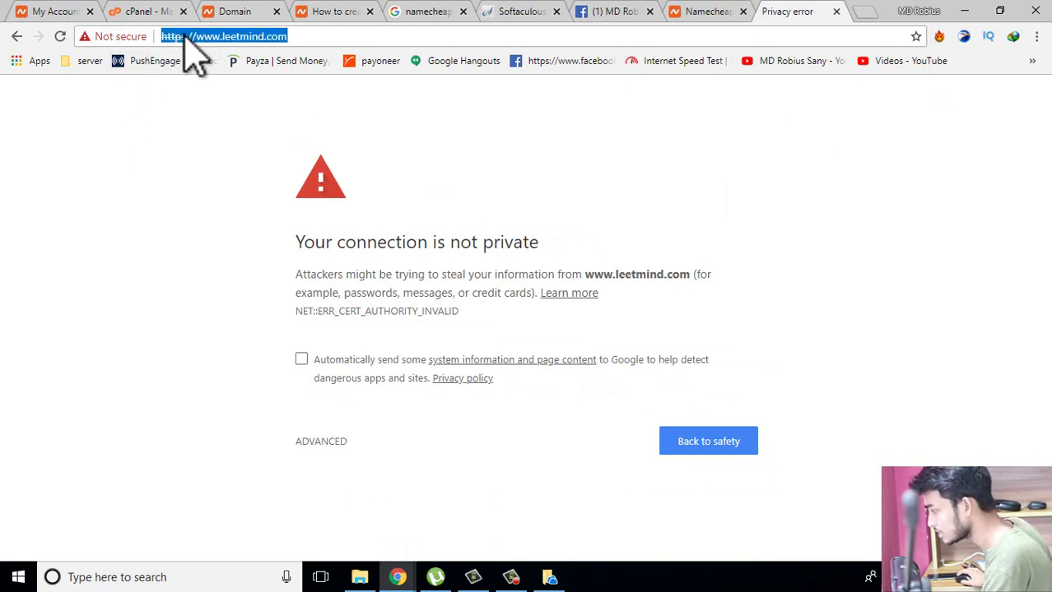
click(864, 11)
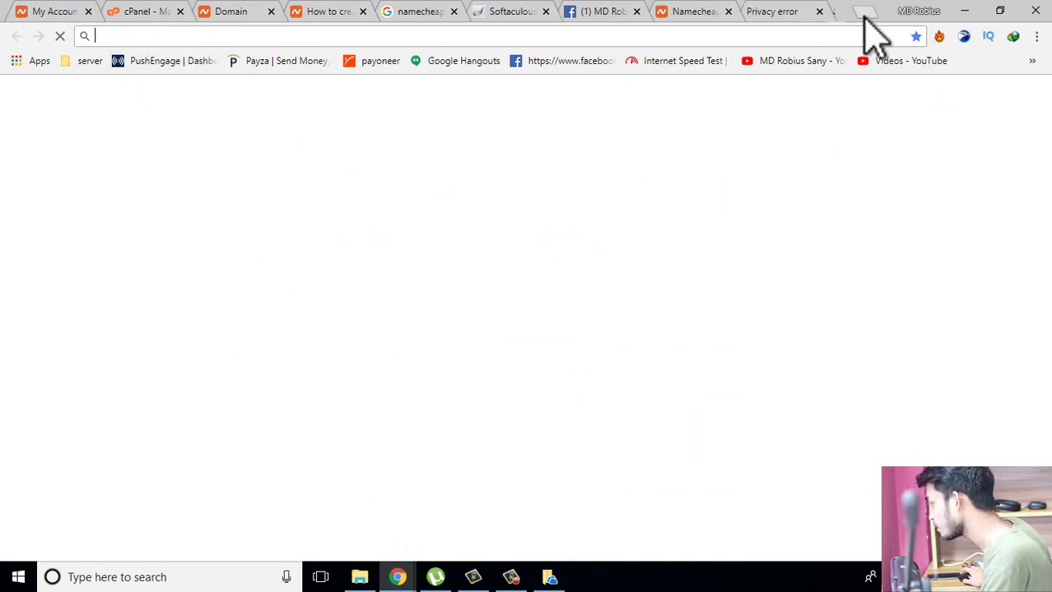
click(749, 13)
click(306, 445)
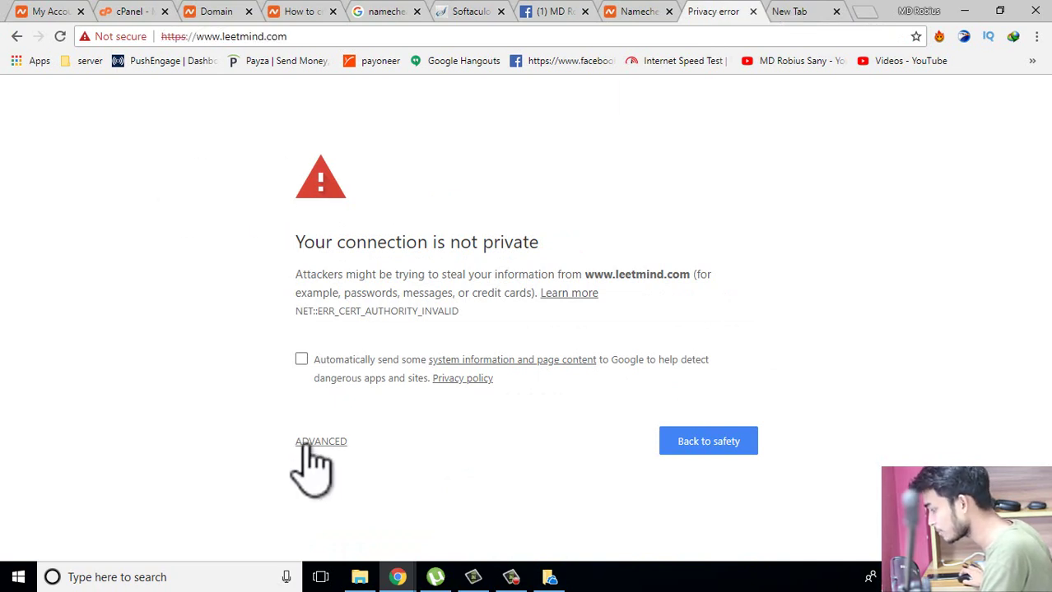
scroll(324, 348, down, 1)
click(341, 513)
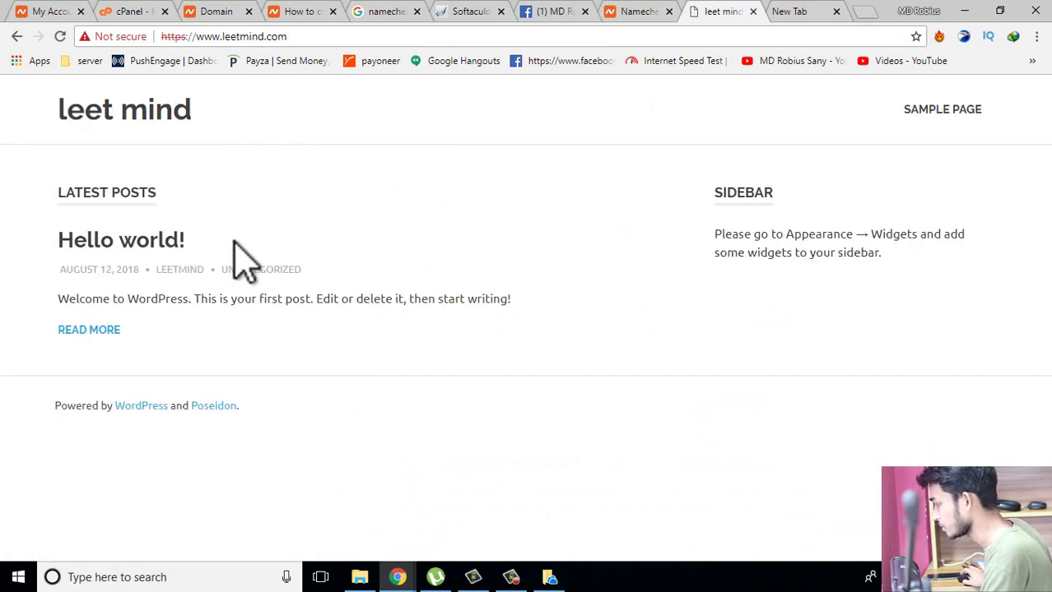
Step: Append /wp-admin to the leetmind.com address to load the WordPress login page
click(284, 36)
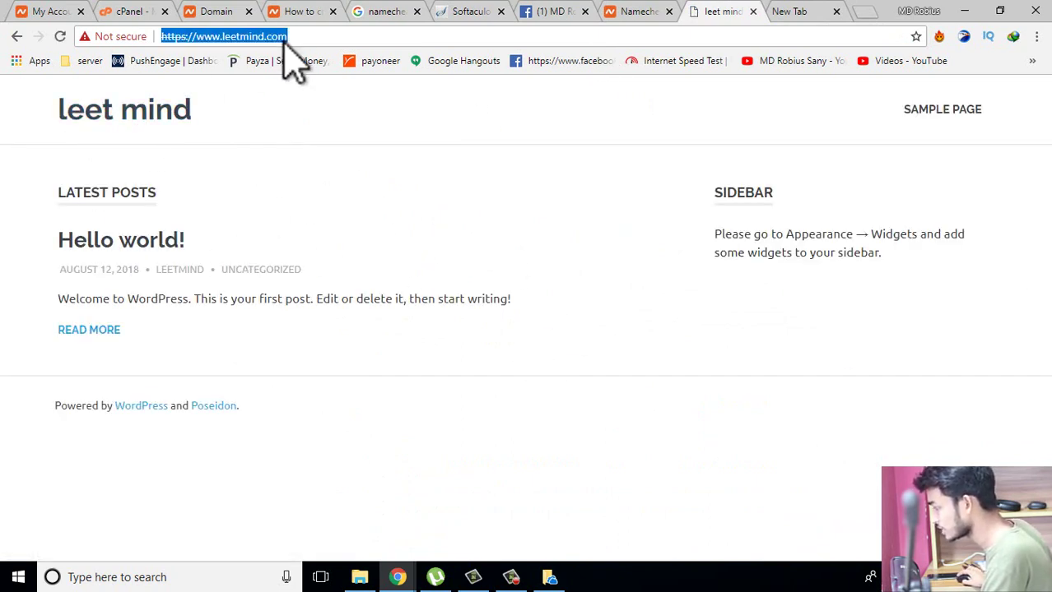
click(304, 36)
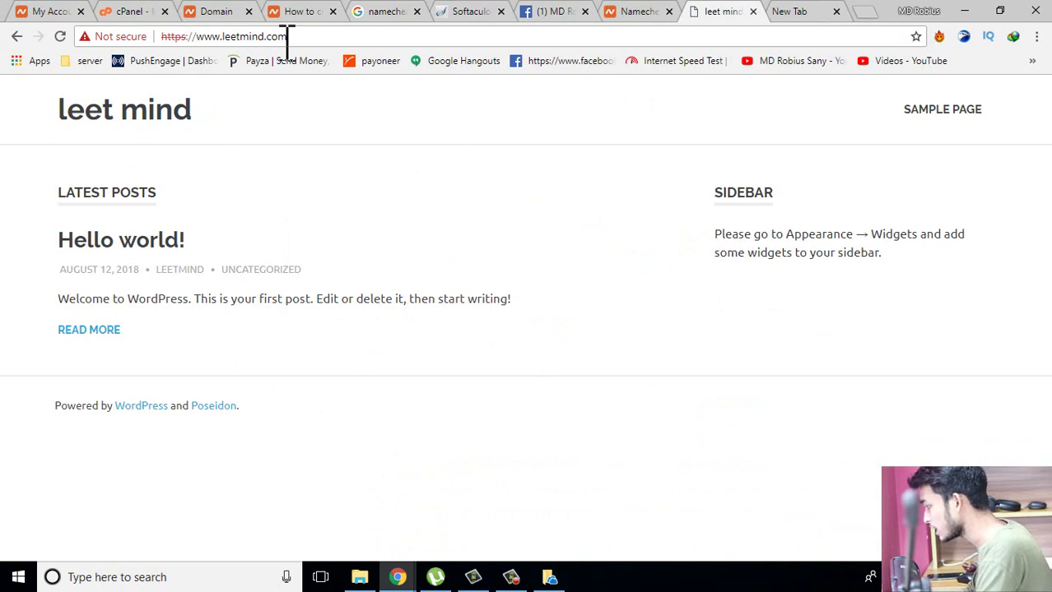
text(/)
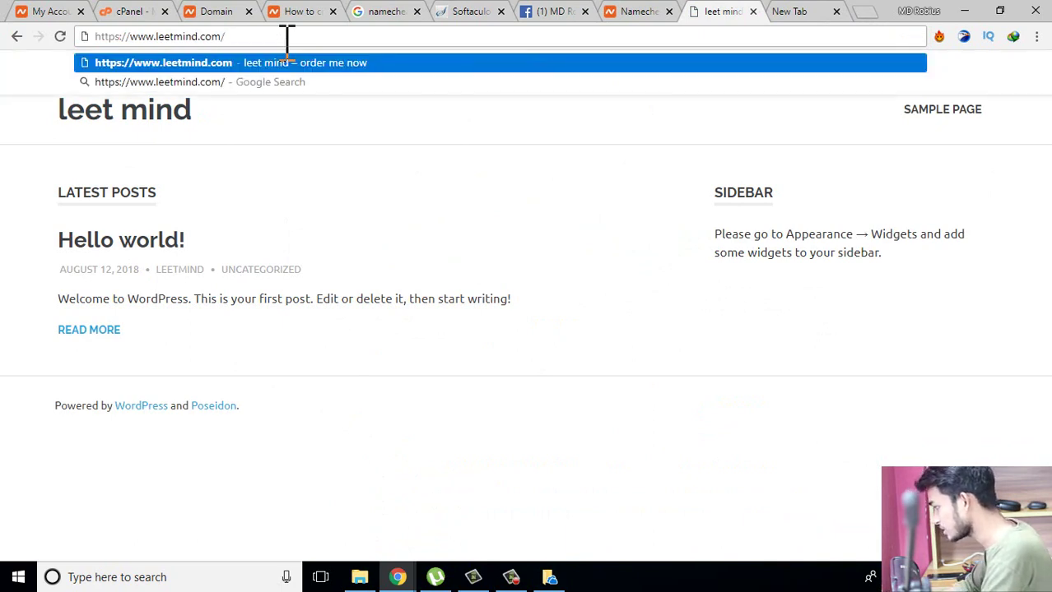
text(w)
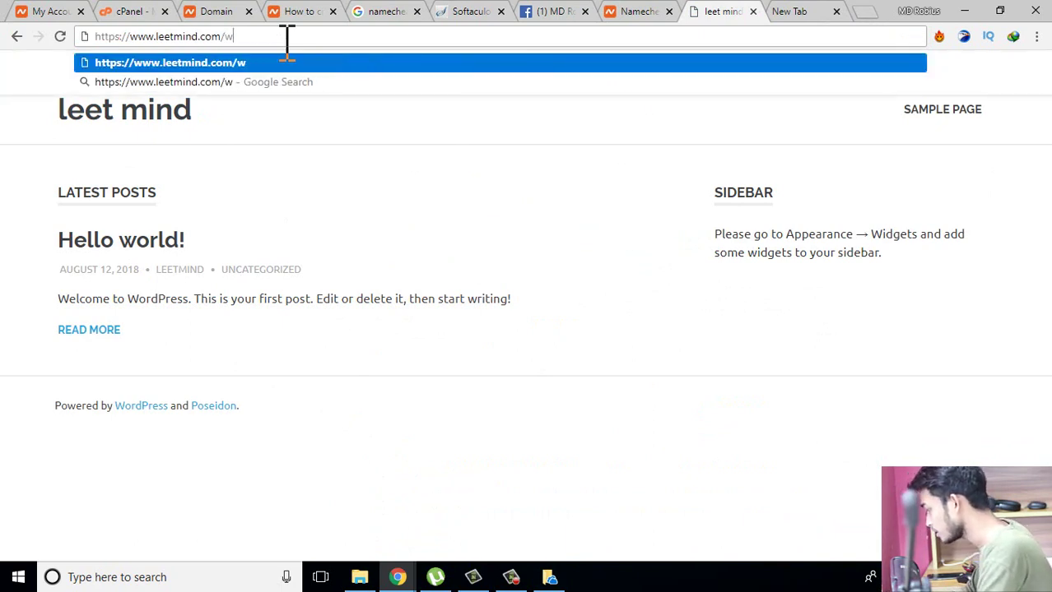
text(p-adm)
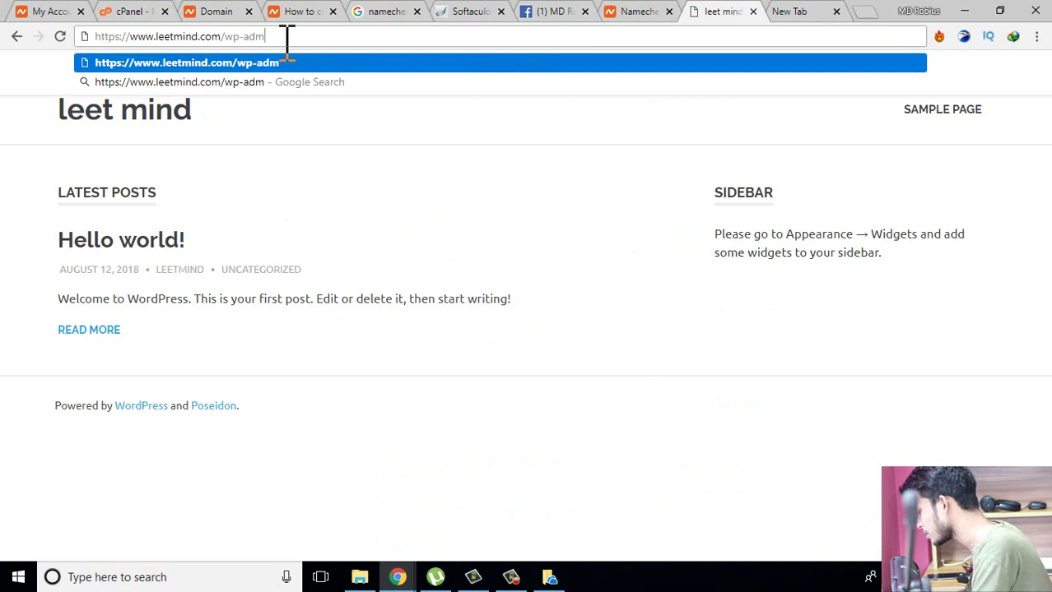
text(in)
key(Return)
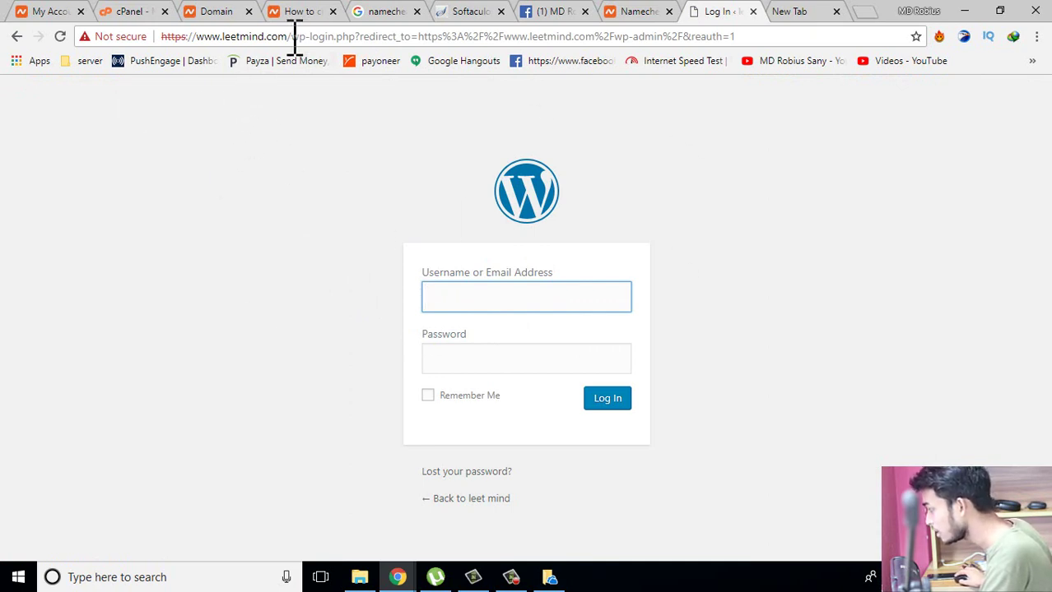
Step: Sign in with the admin username and password to reach the leet mind Dashboard
drag(292, 37, 332, 37)
click(308, 146)
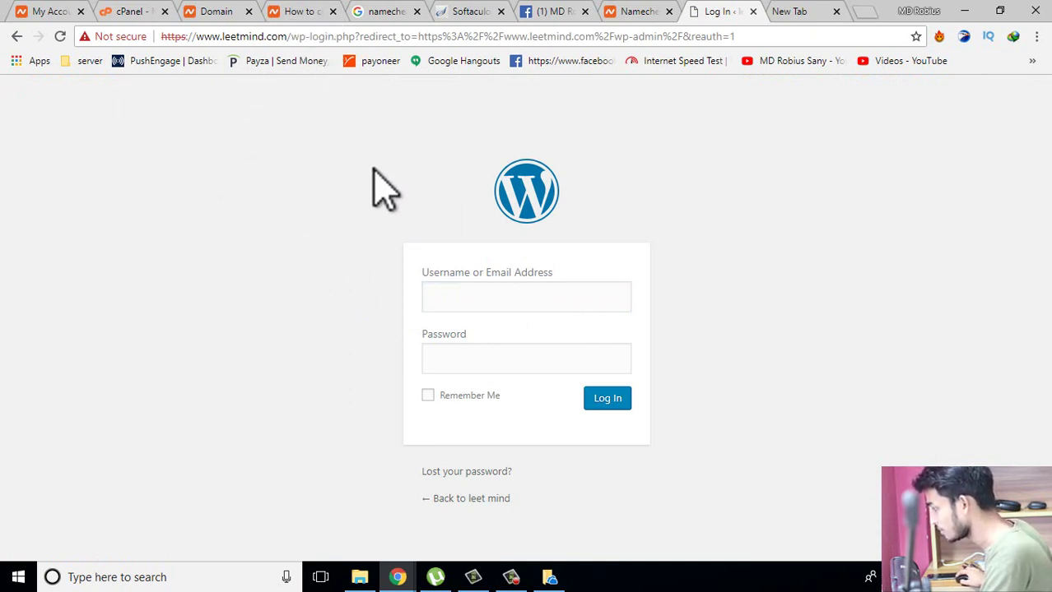
click(466, 298)
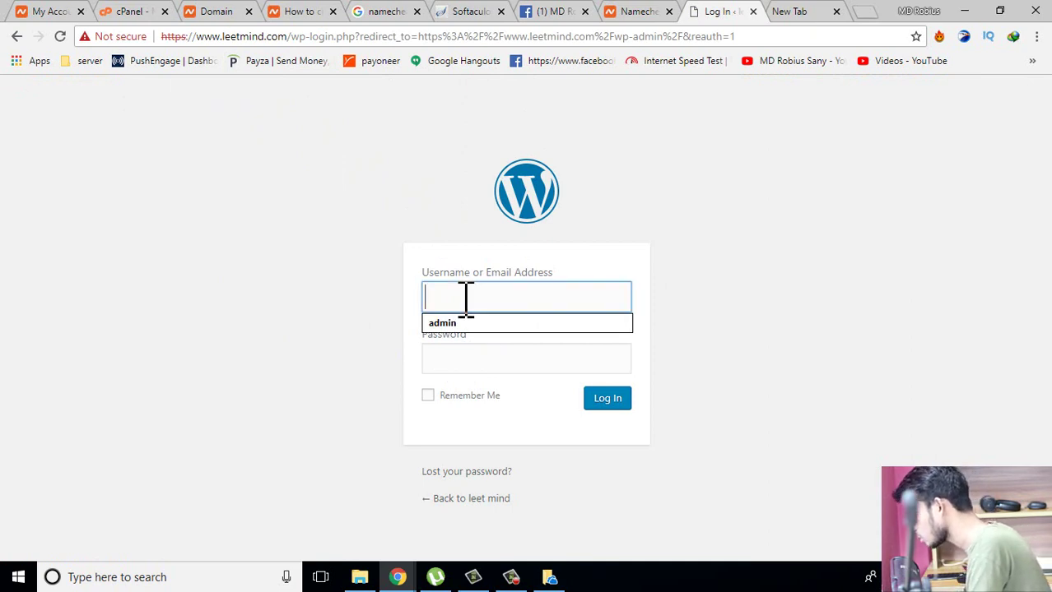
text(lee)
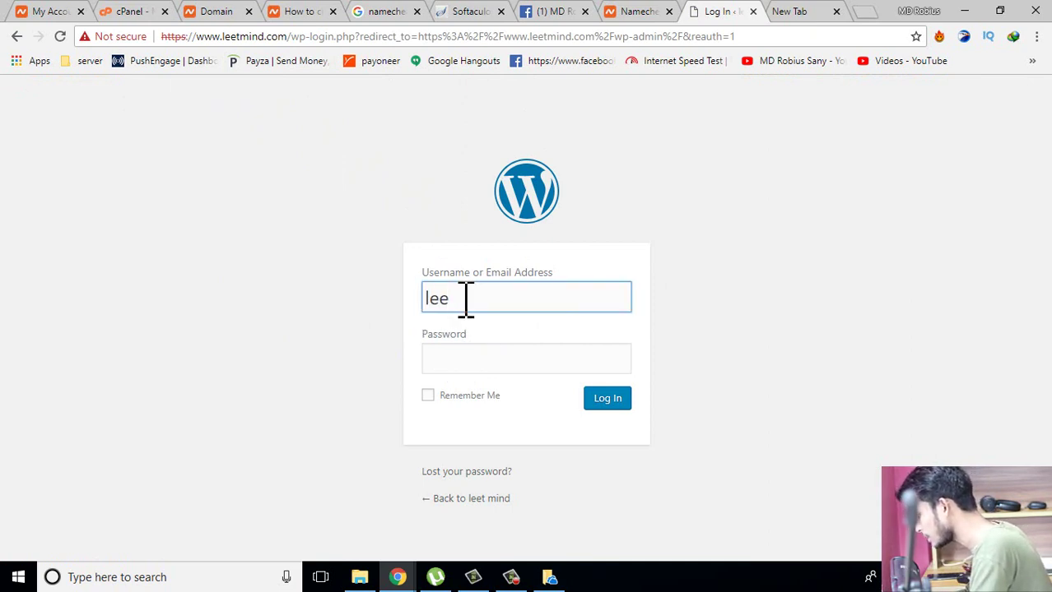
text(tmind)
key(Tab)
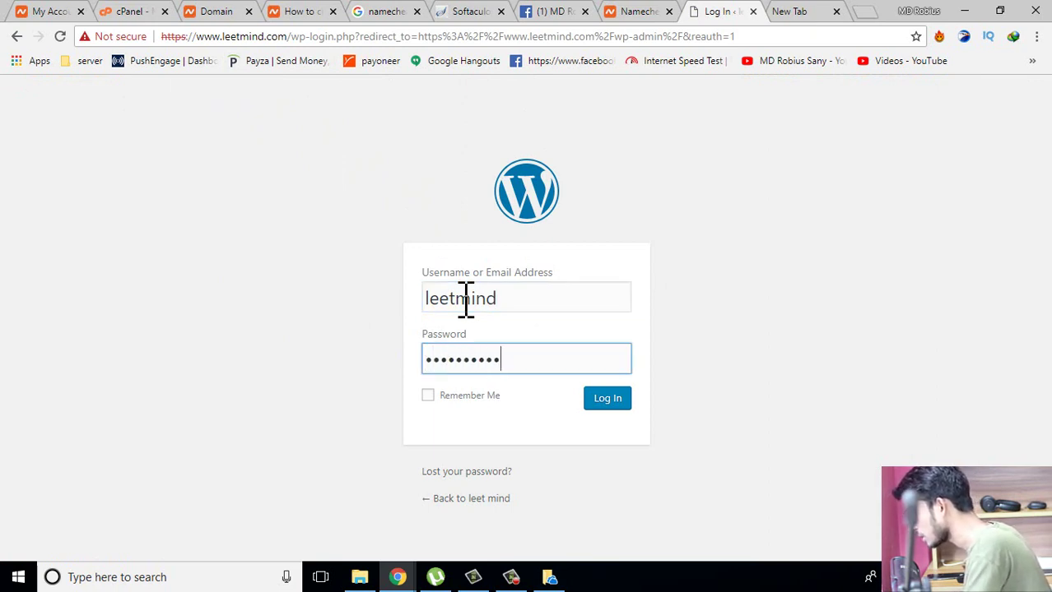
key(Return)
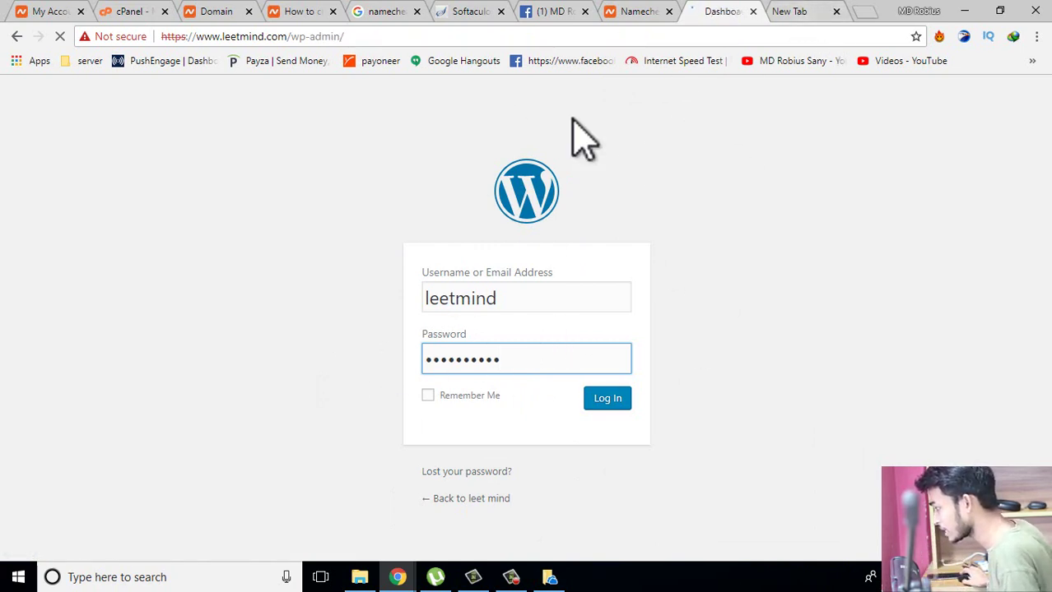
scroll(435, 263, down, 4)
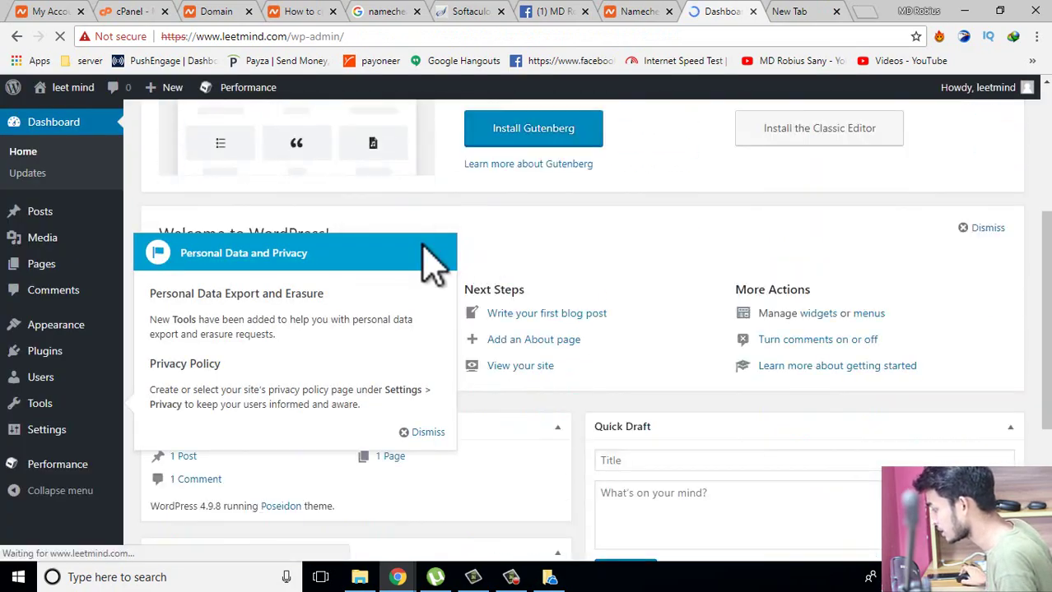